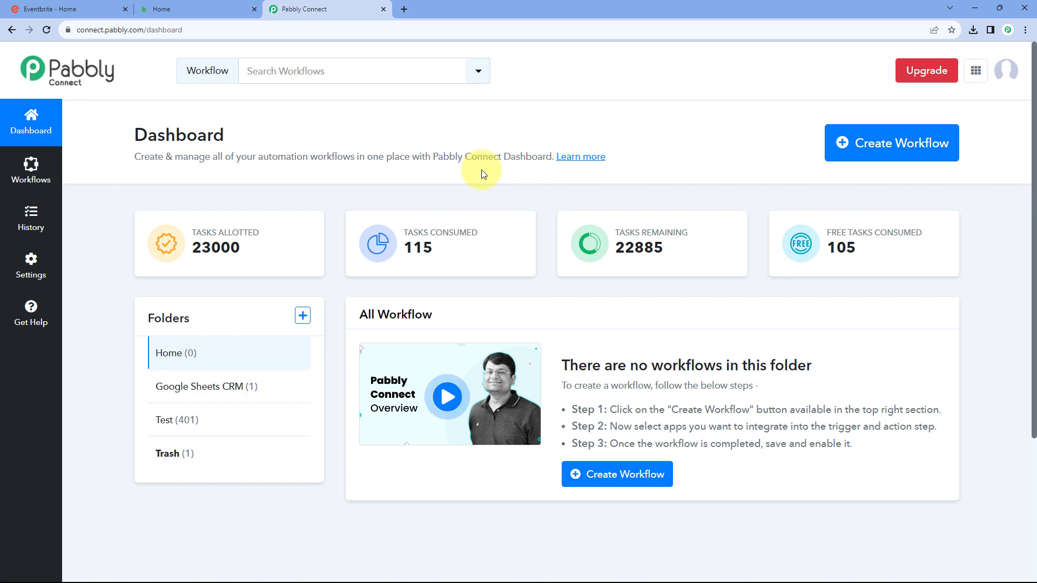
# Create a new workflow named 'Eventbrite to Keap' and open its editor
pyautogui.click(887, 154)
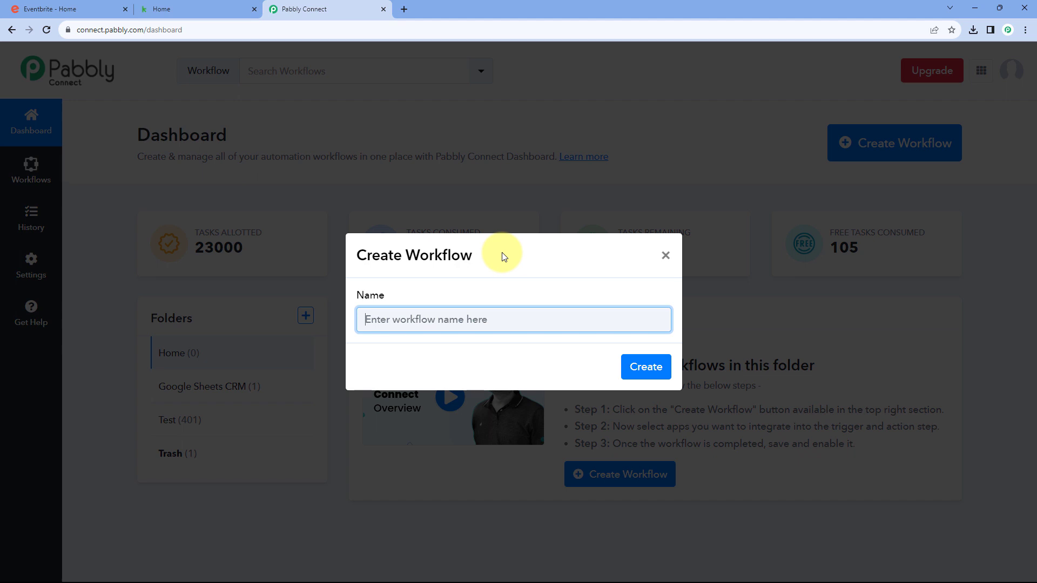
pyautogui.write('Eventbrite to Keap')
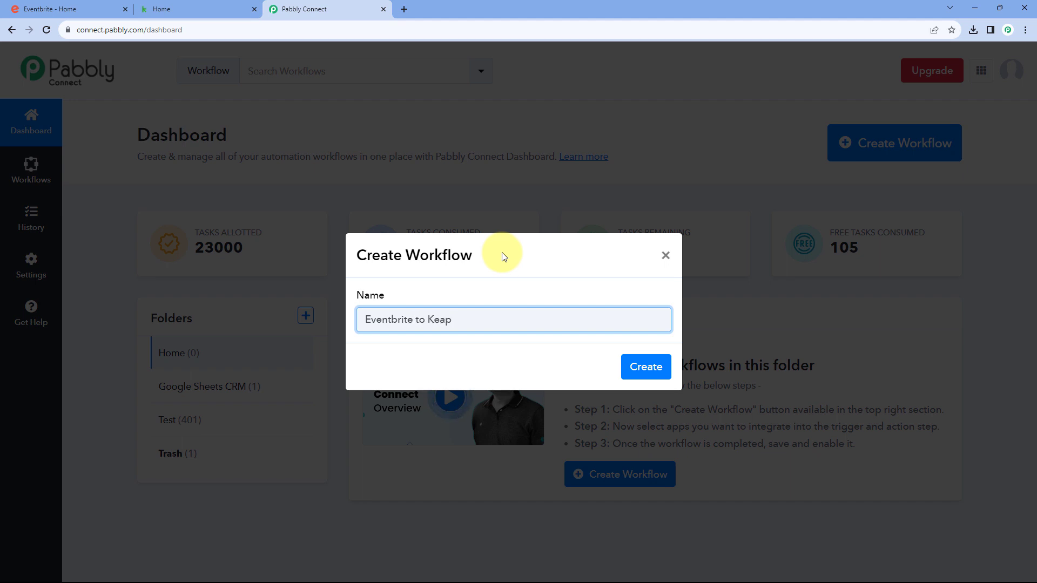
pyautogui.click(646, 366)
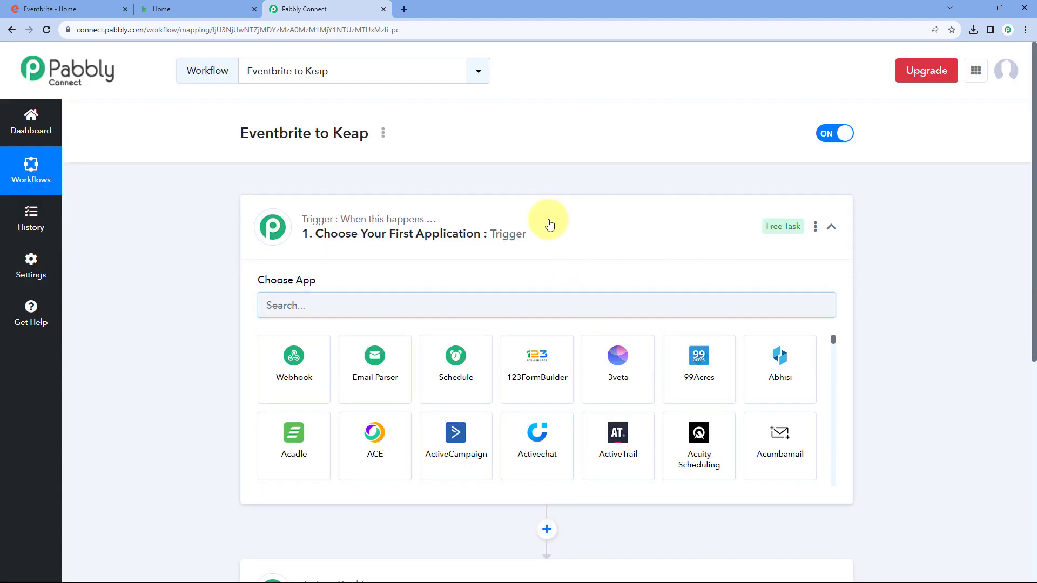
pyautogui.click(549, 224)
pyautogui.scroll(-1, 219, 214)
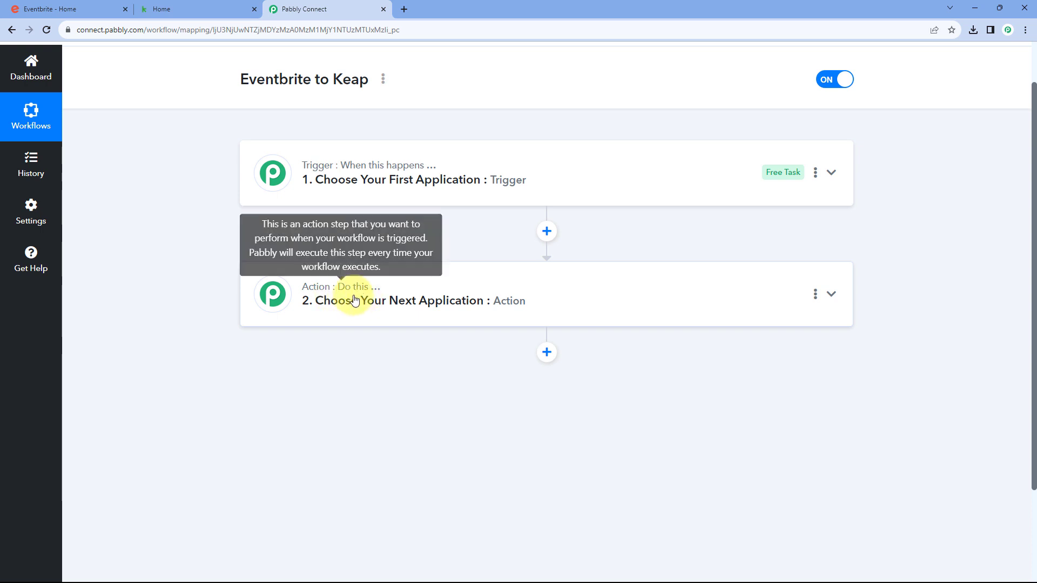
pyautogui.click(484, 183)
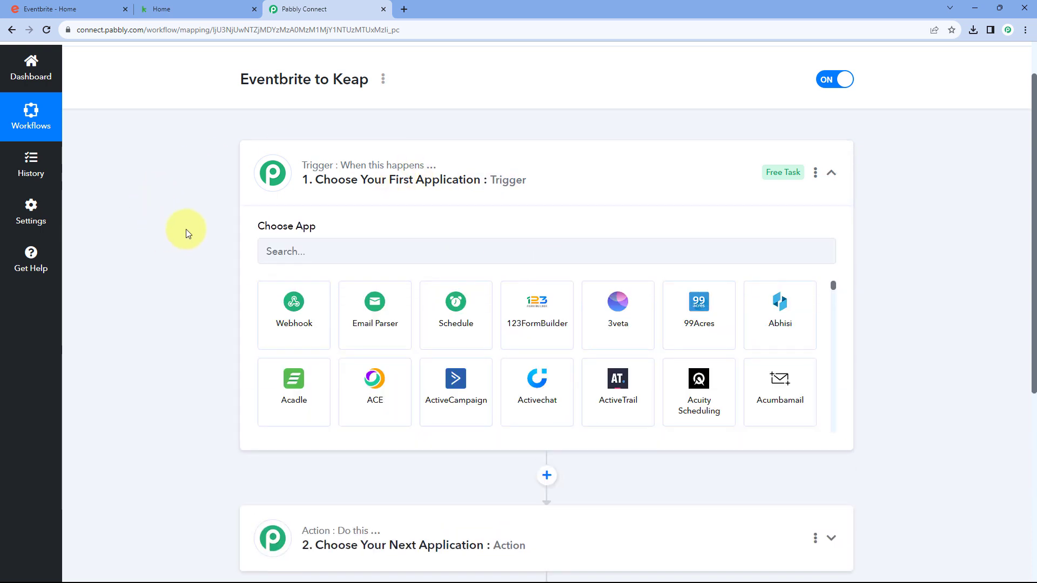
pyautogui.click(103, 9)
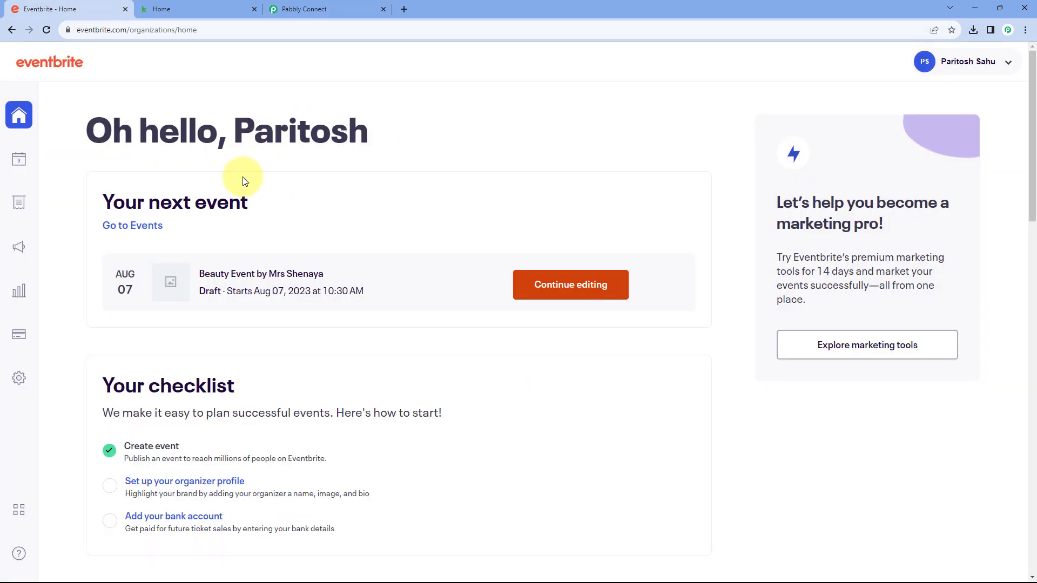
pyautogui.click(346, 7)
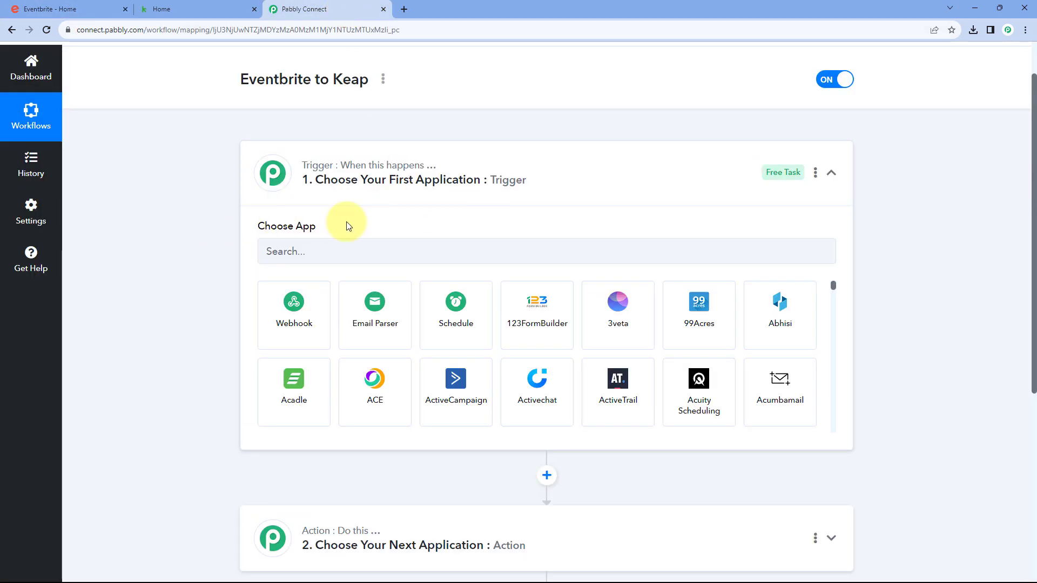
pyautogui.click(118, 8)
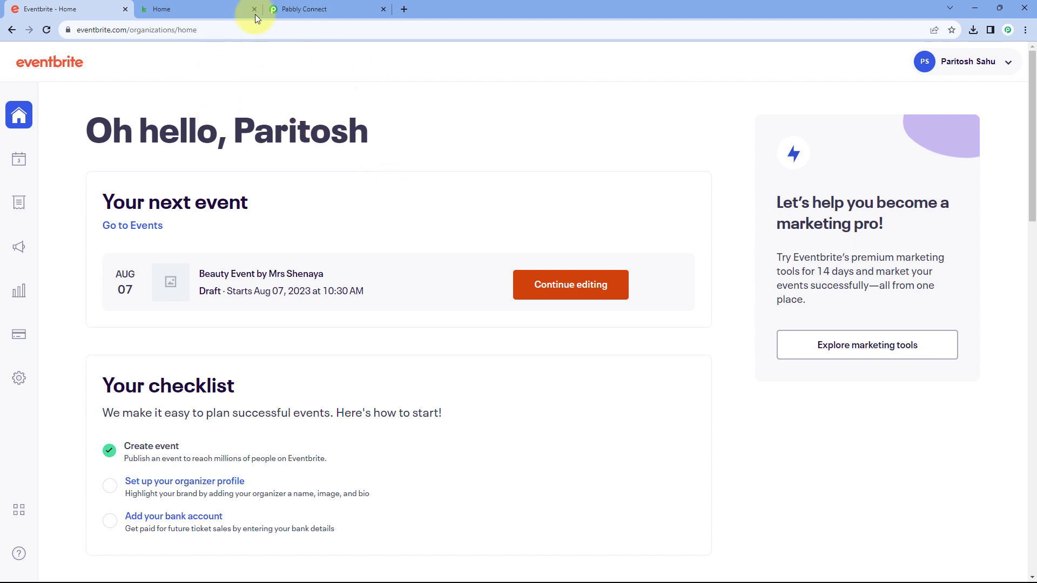
pyautogui.click(348, 11)
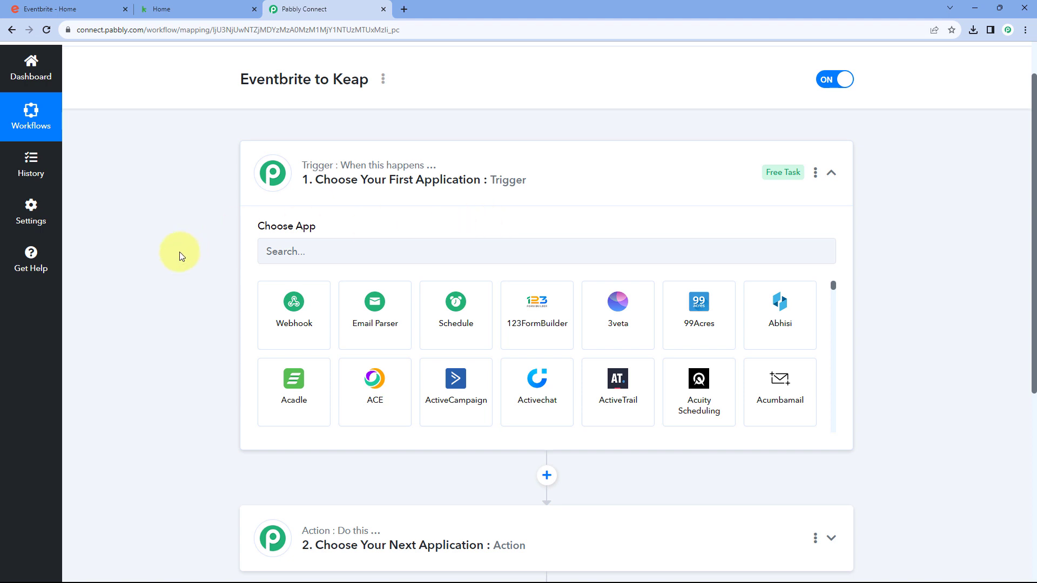
pyautogui.scroll(-2, 196, 246)
pyautogui.scroll(-1, 196, 246)
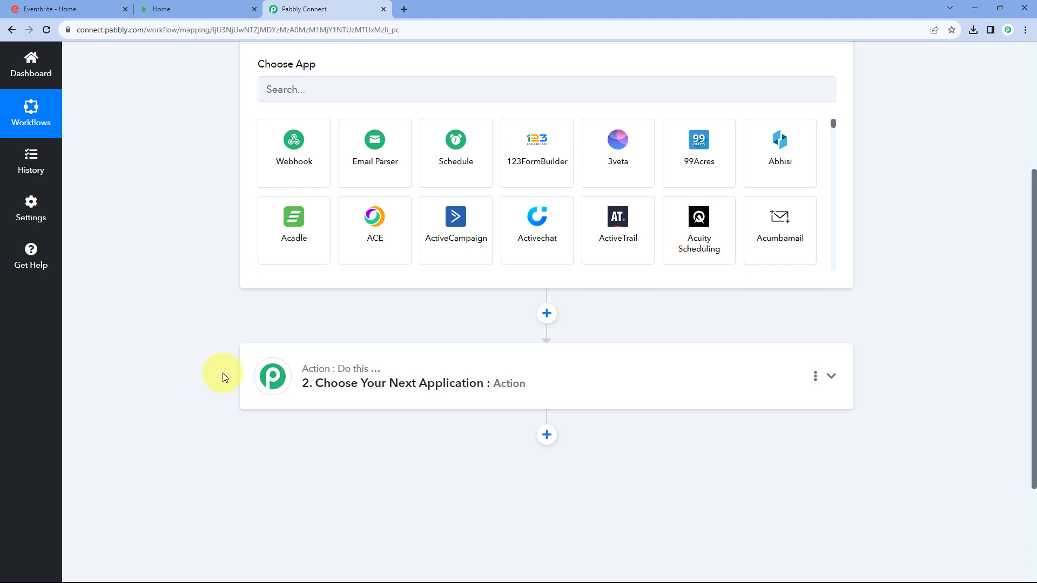
pyautogui.scroll(2, 222, 373)
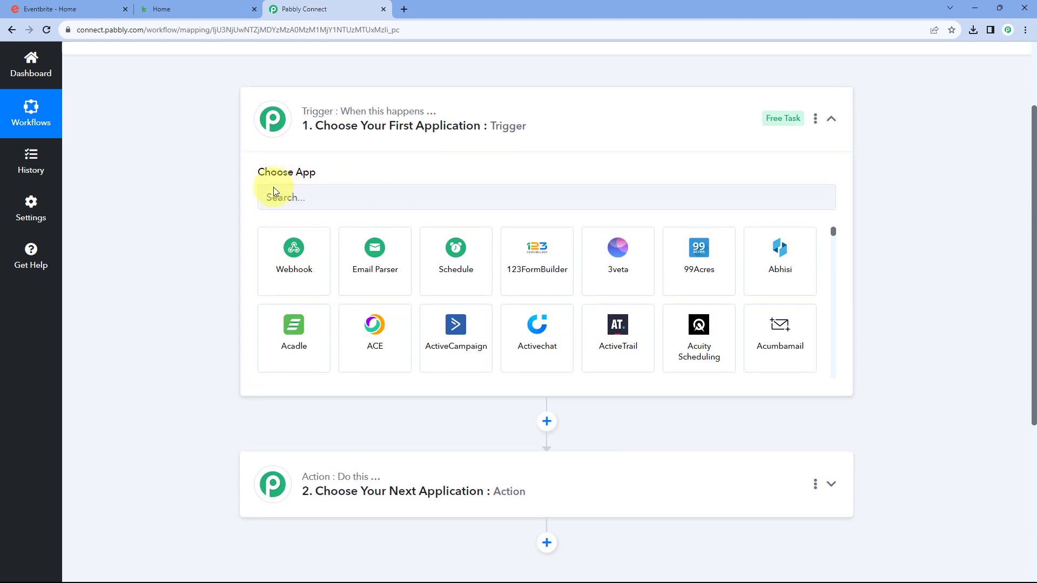
# Search 'Event' and pick Eventbrite as the trigger app
pyautogui.click(327, 198)
pyautogui.write('Event')
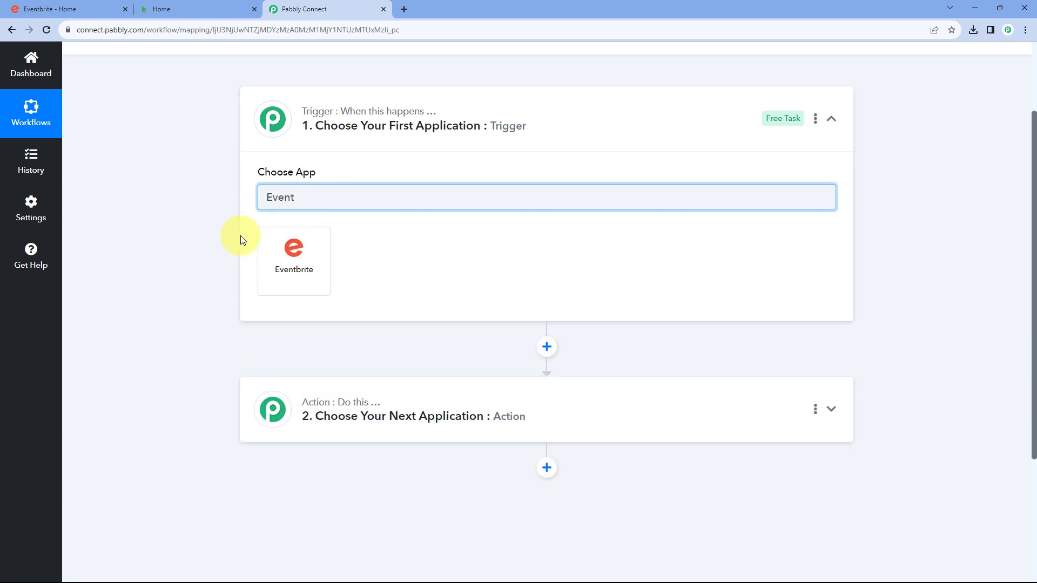
pyautogui.click(282, 247)
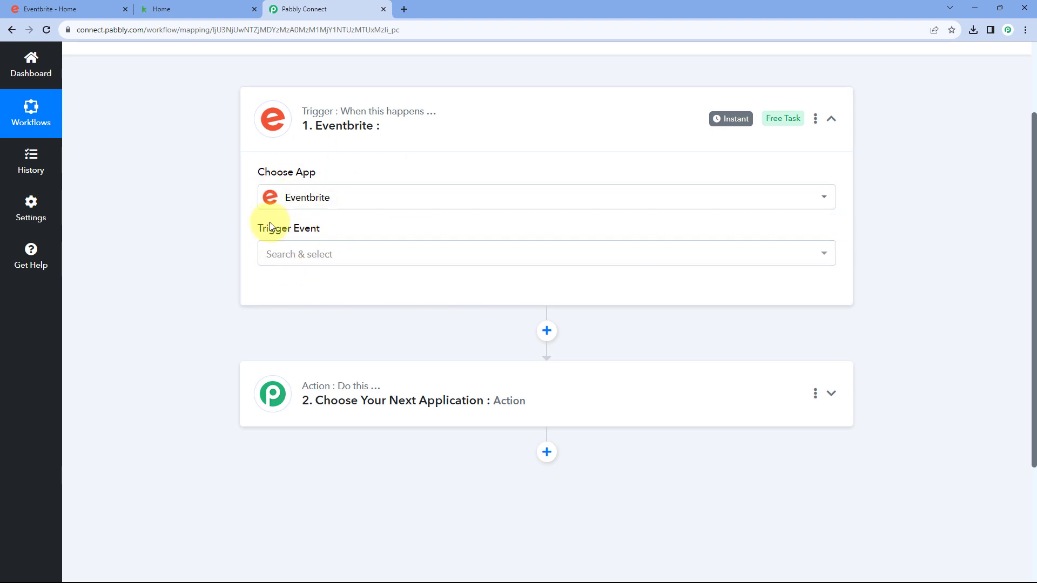
# Choose New Order as the Eventbrite trigger event and start connecting an account
pyautogui.click(335, 253)
pyautogui.scroll(-2, 194, 225)
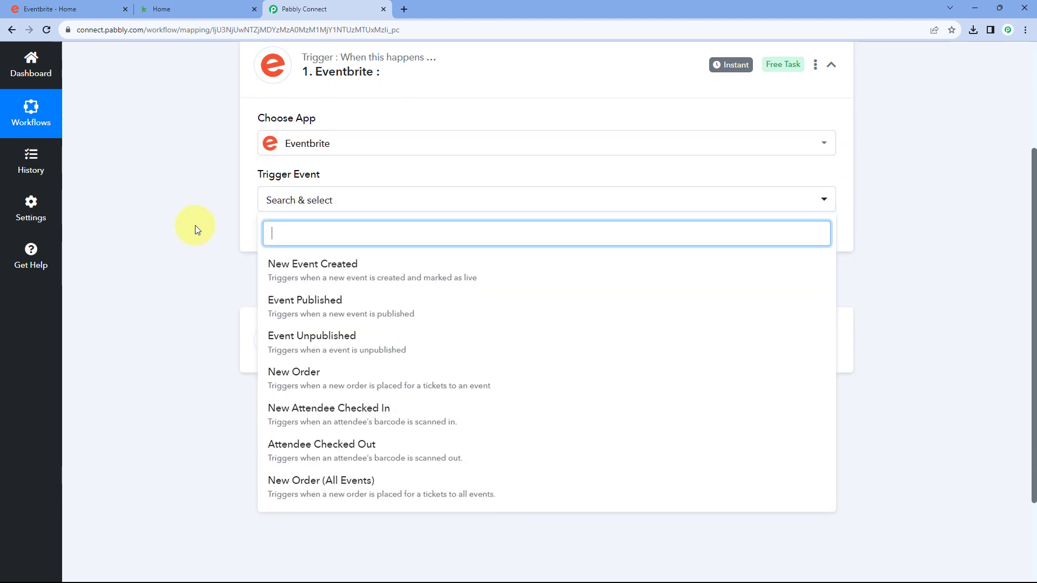
pyautogui.scroll(-1, 332, 321)
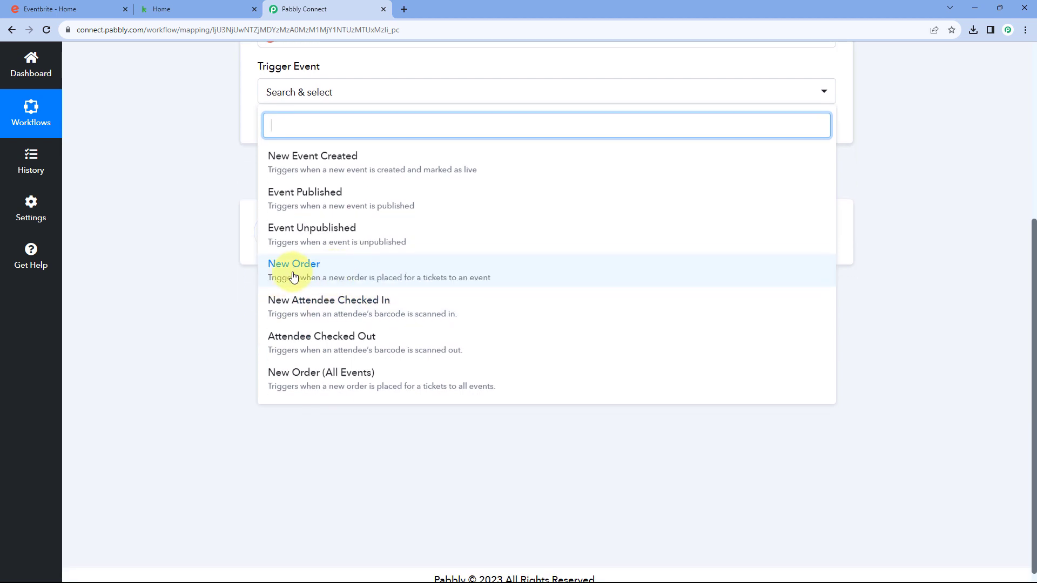
pyautogui.click(329, 269)
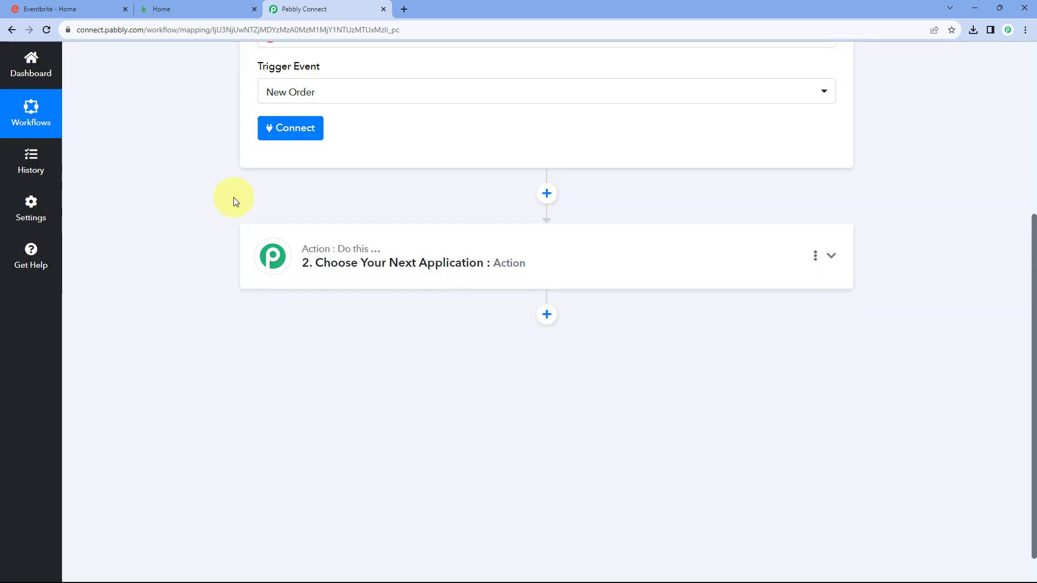
pyautogui.scroll(2, 259, 227)
pyautogui.click(283, 236)
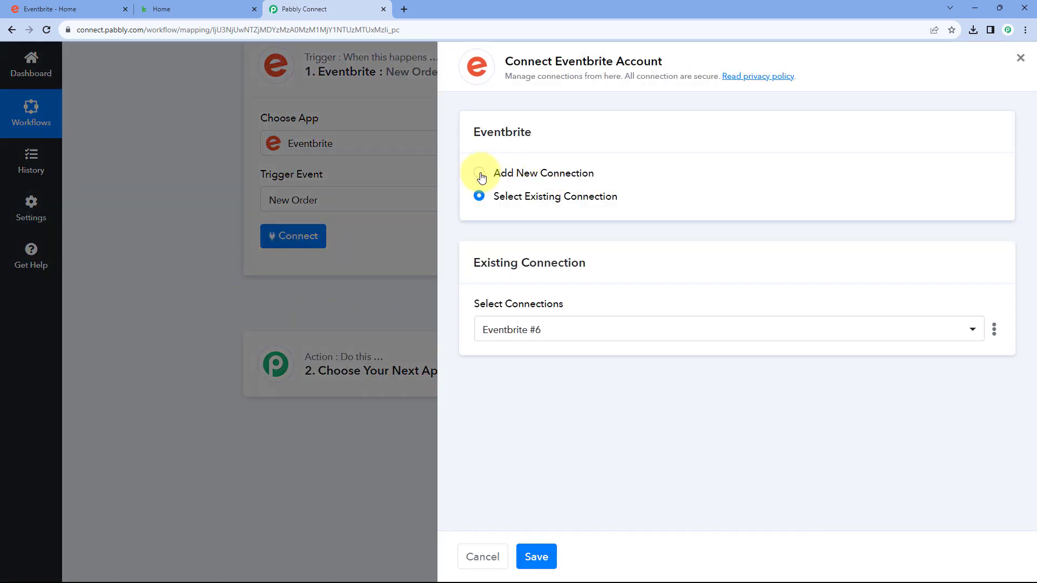
# Add a new Eventbrite connection and allow Pabbly Connect access in the authorization popup
pyautogui.click(480, 174)
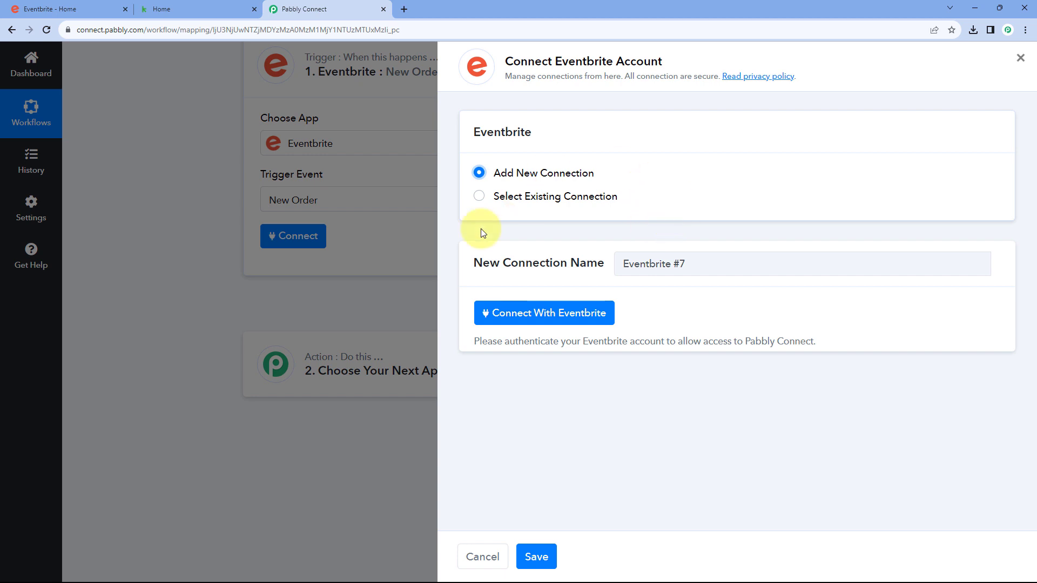
pyautogui.click(543, 318)
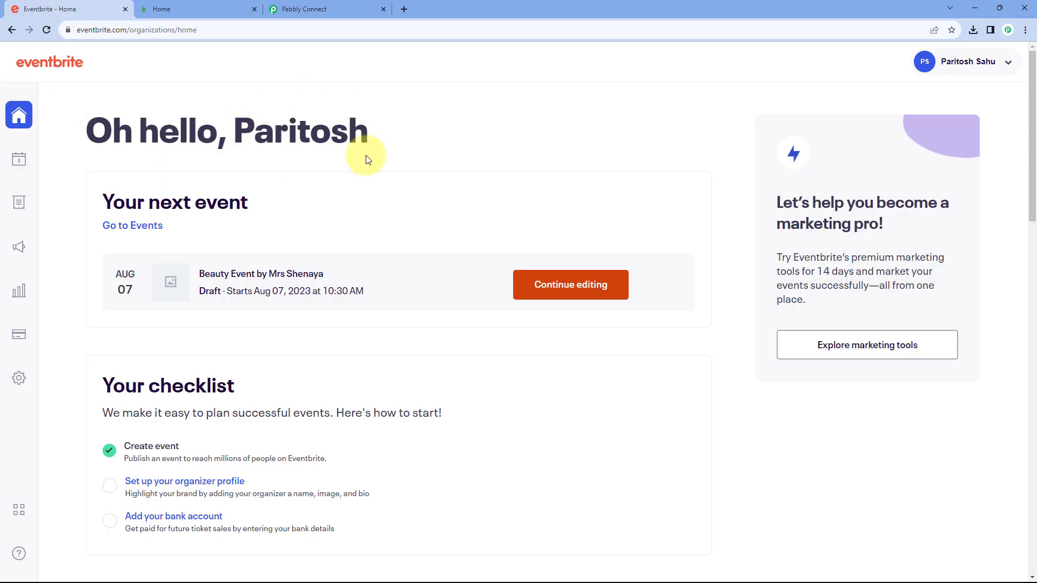
pyautogui.click(335, 10)
pyautogui.hotkey('alt', 'Tab')
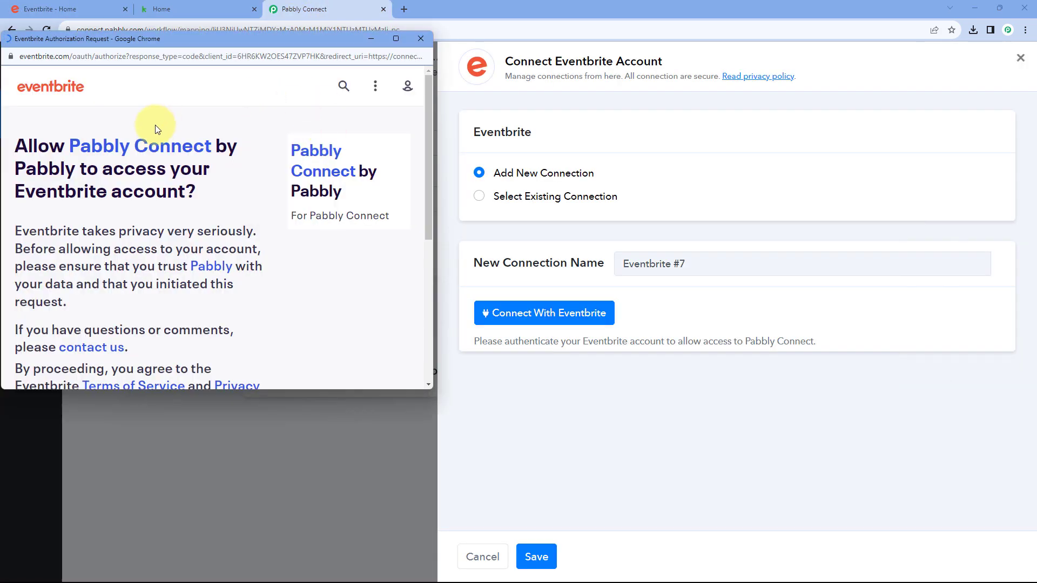
pyautogui.scroll(-4, 220, 209)
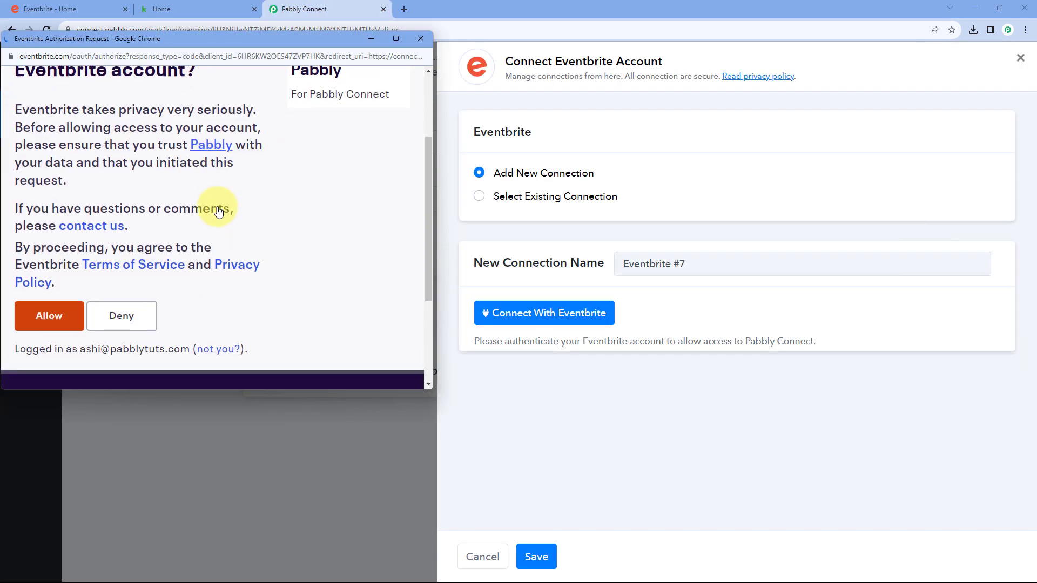
pyautogui.click(49, 221)
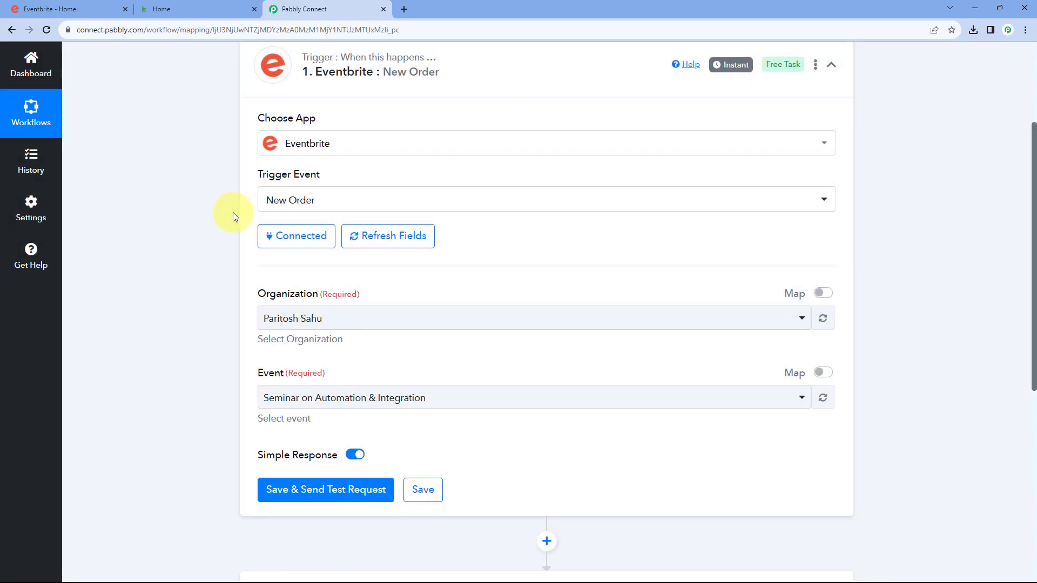
# Glance at the Eventbrite dashboard, then return to the workflow's trigger settings
pyautogui.scroll(-2, 233, 212)
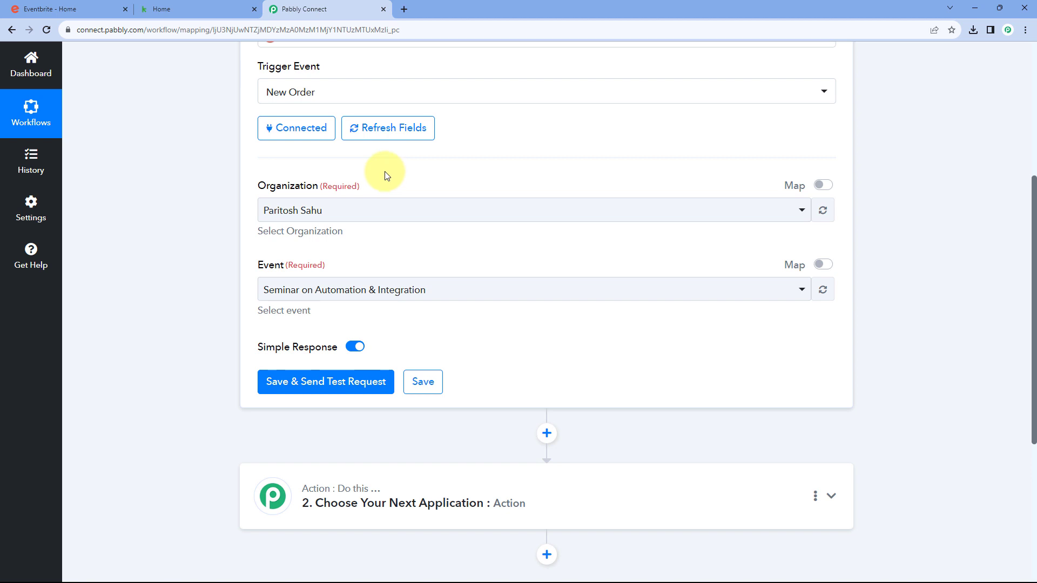
pyautogui.click(112, 7)
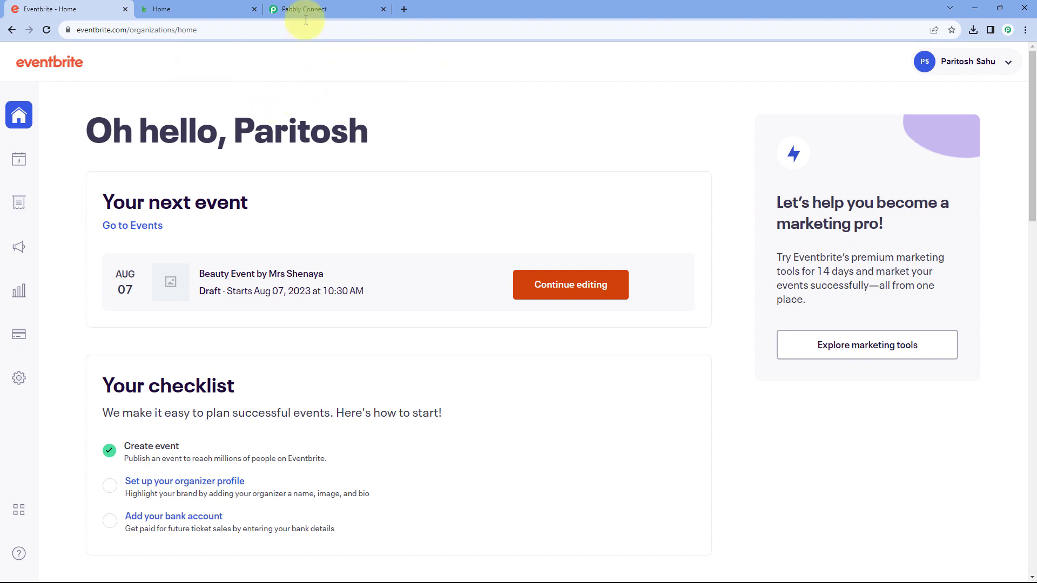
pyautogui.click(339, 4)
# Reselect the account's only organization, review the Event list, then view the Eventbrite organizer home
pyautogui.click(389, 209)
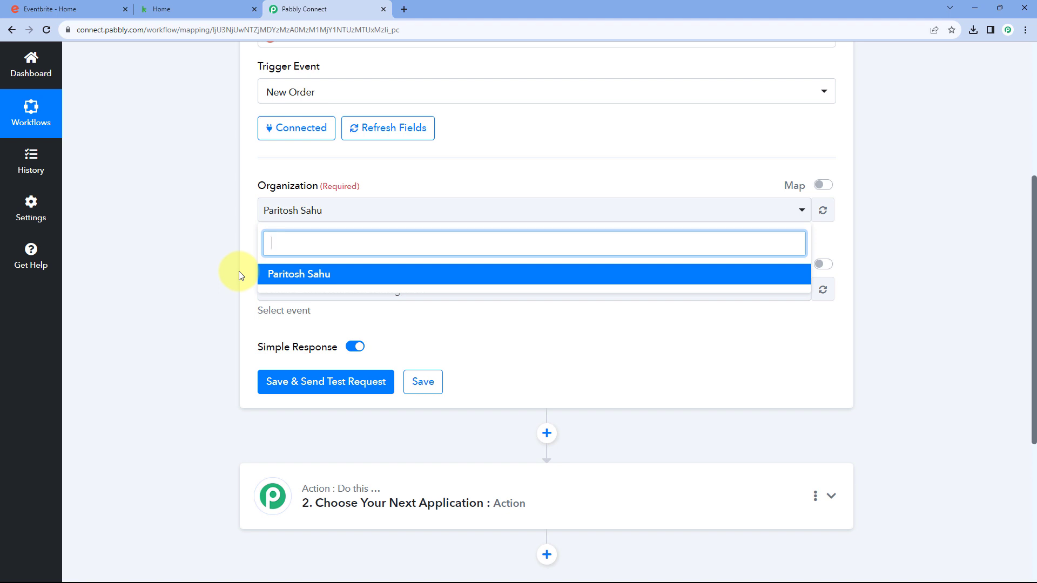
pyautogui.click(308, 275)
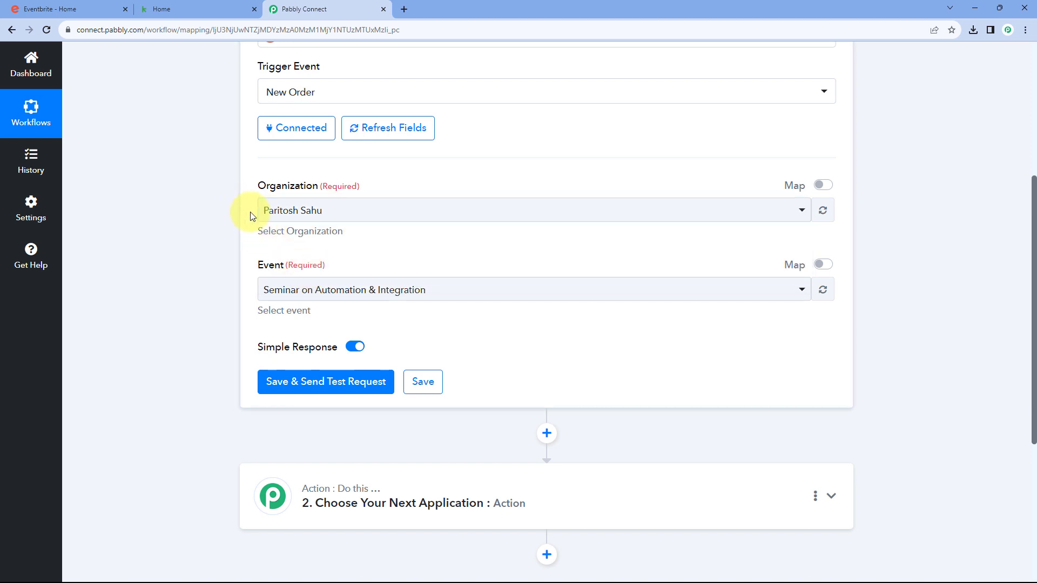
pyautogui.scroll(-1, 250, 216)
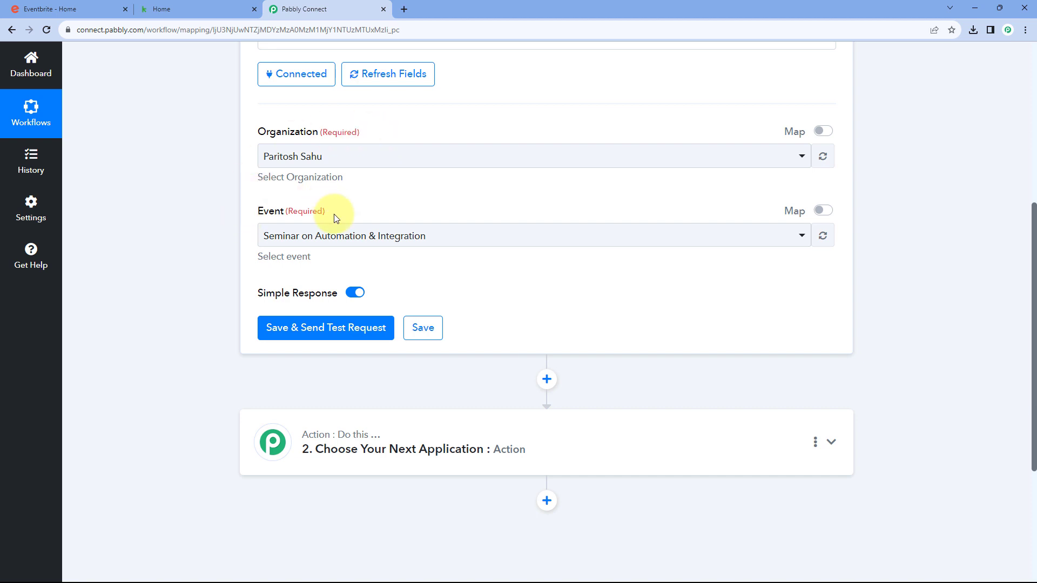
pyautogui.click(438, 236)
pyautogui.scroll(-1, 239, 240)
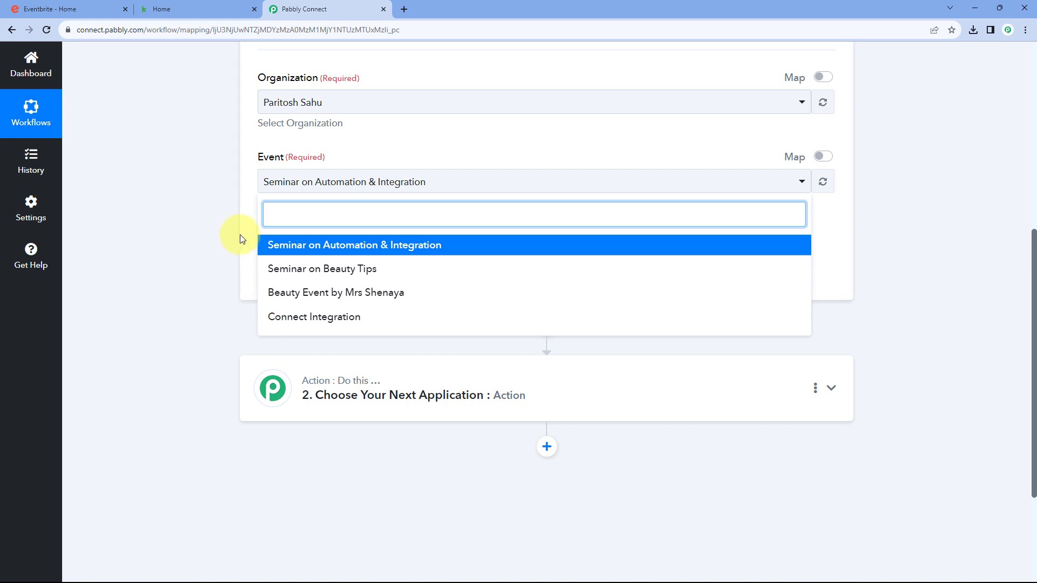
pyautogui.click(76, 9)
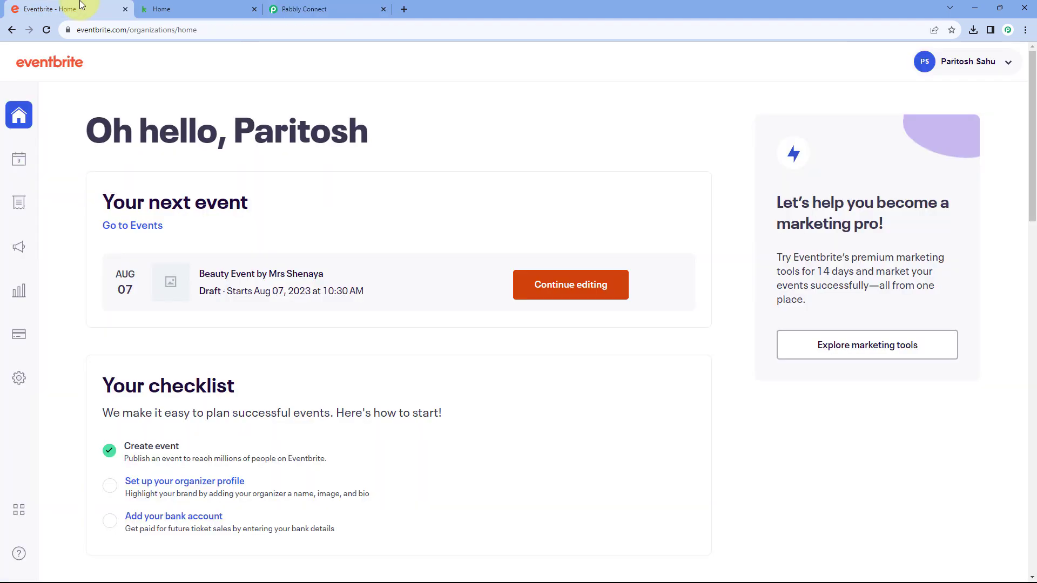
# Filter Eventbrite events to All events, open the Sep 12 Seminar on Automation & Integration, and return to Pabbly
pyautogui.click(22, 162)
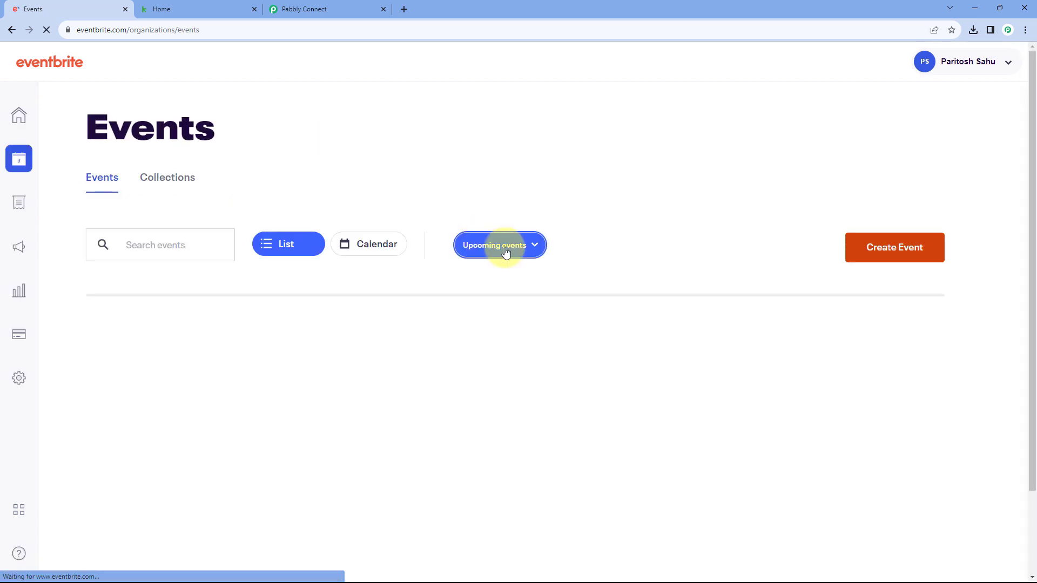
pyautogui.click(522, 245)
pyautogui.click(475, 389)
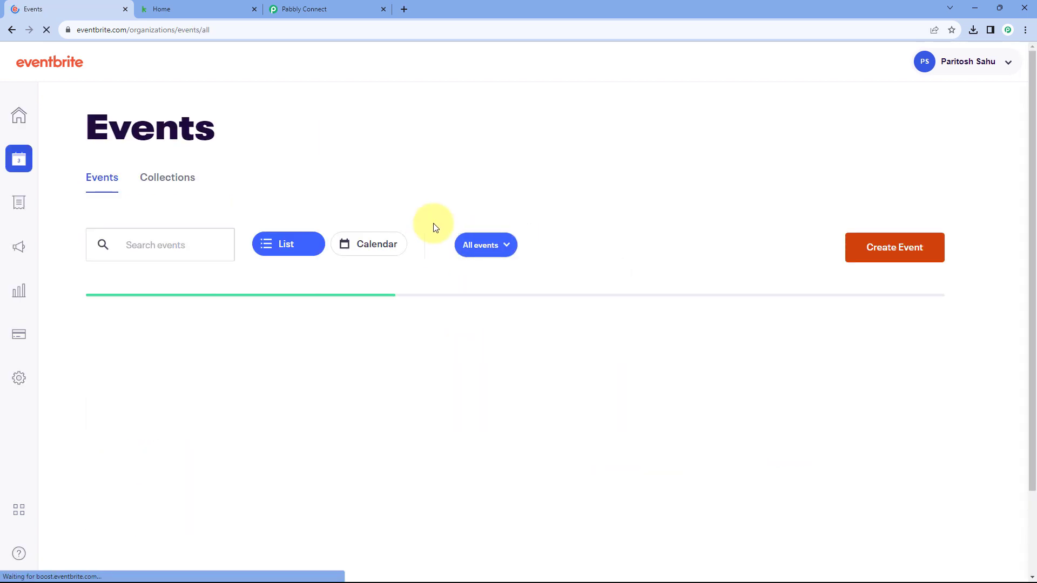
pyautogui.scroll(-3, 417, 273)
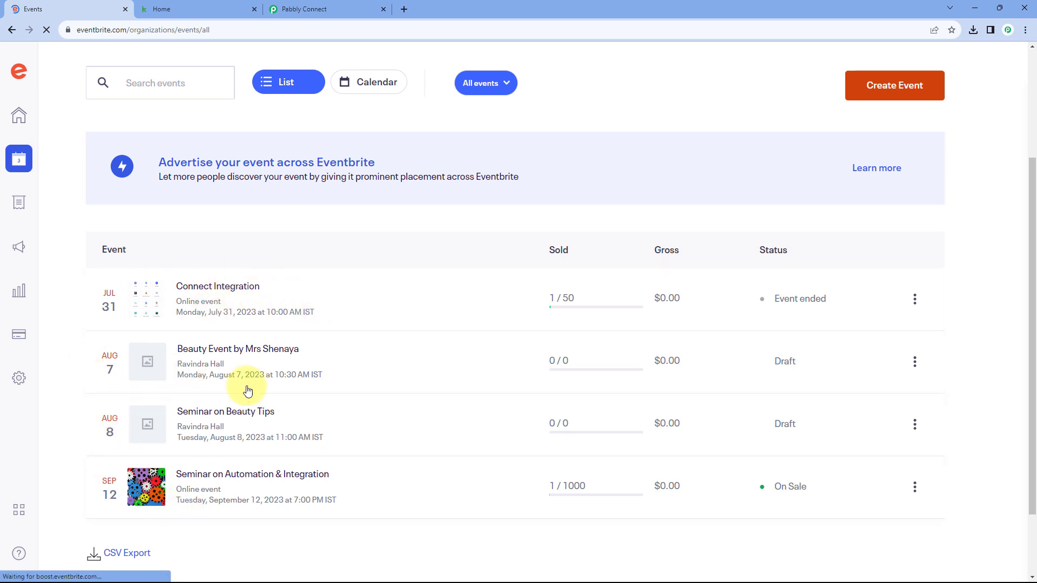
pyautogui.click(324, 5)
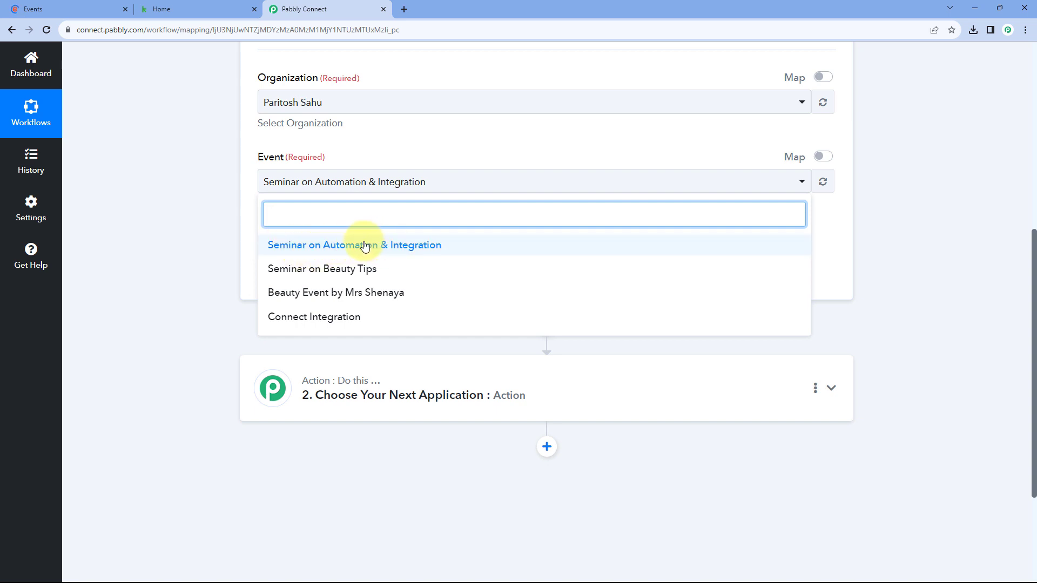
pyautogui.click(103, 9)
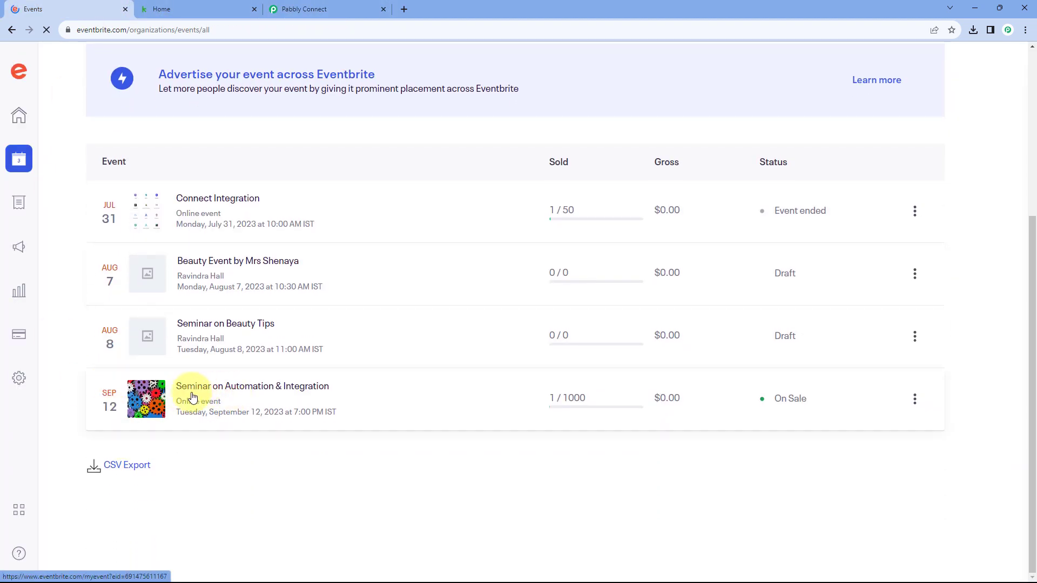
pyautogui.click(298, 396)
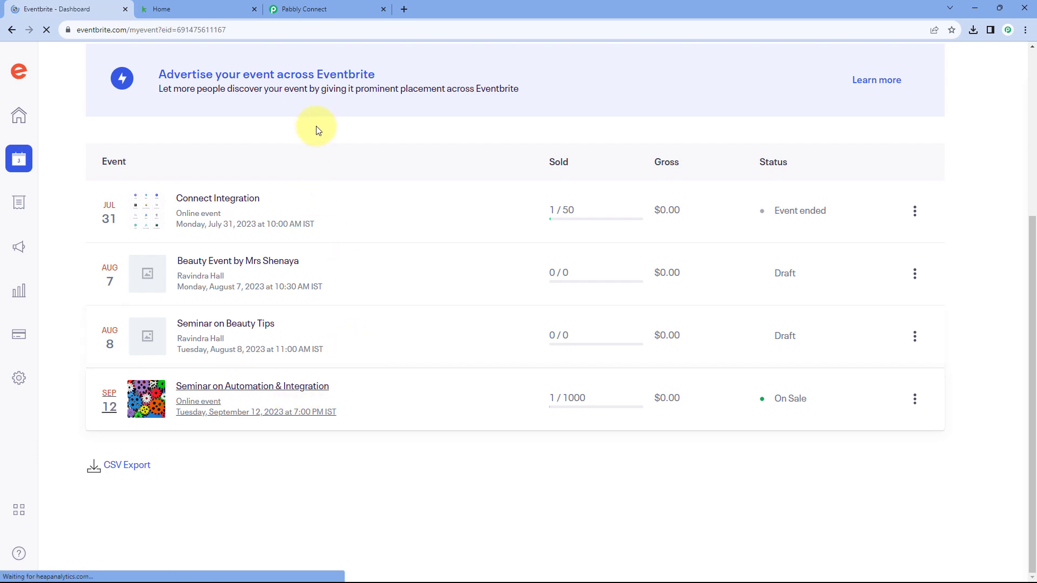
pyautogui.click(341, 8)
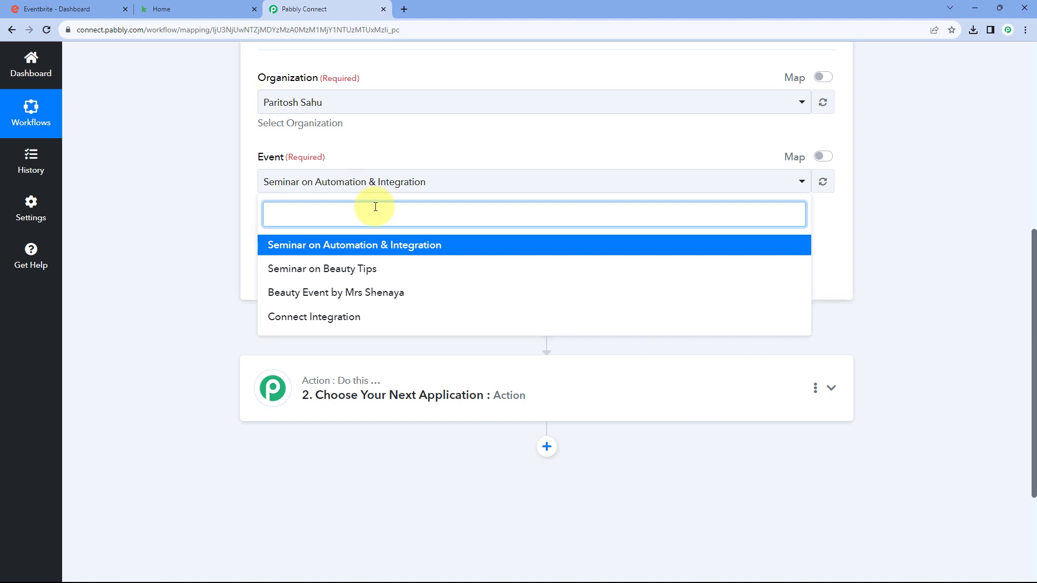
# Select Seminar on Automation & Integration as the trigger event and save to await a test order
pyautogui.click(350, 249)
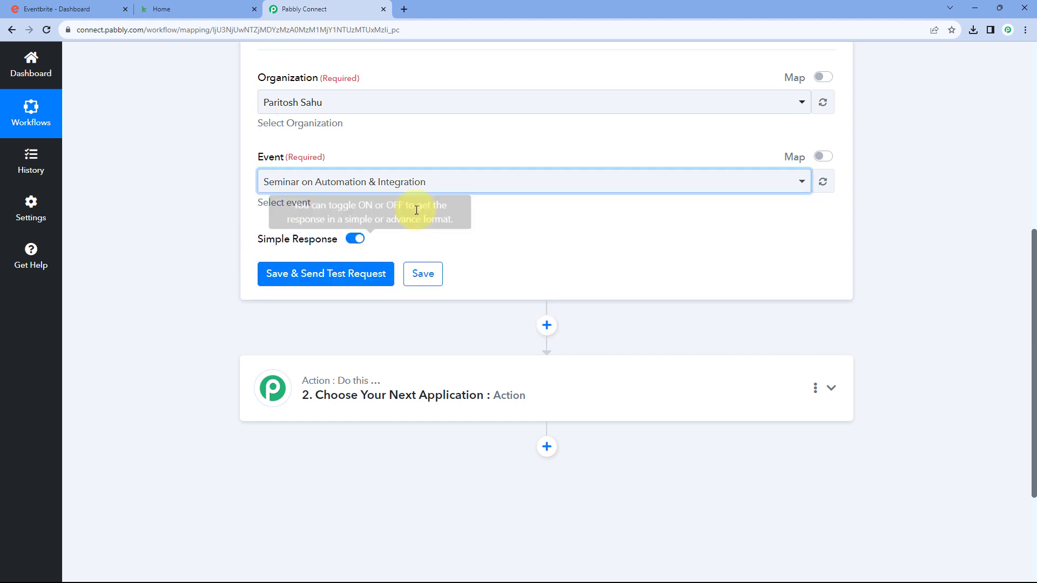
pyautogui.scroll(2, 367, 227)
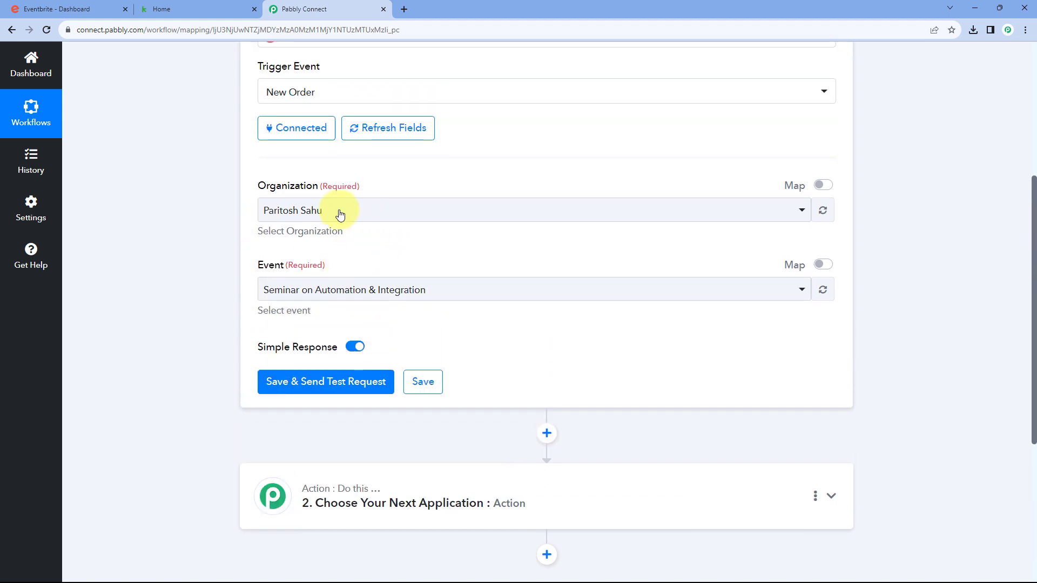
pyautogui.click(324, 384)
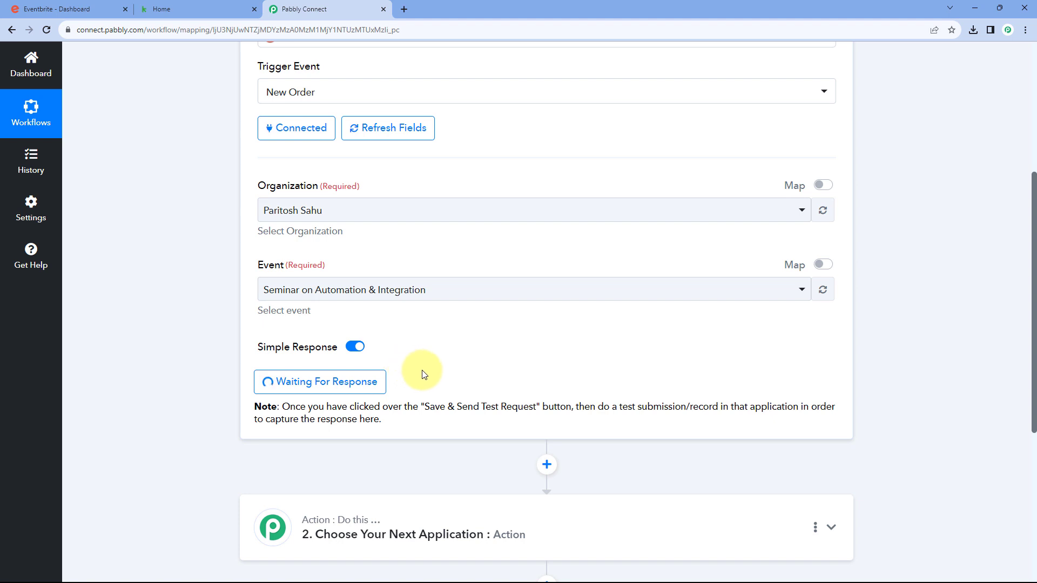
pyautogui.scroll(1, 424, 373)
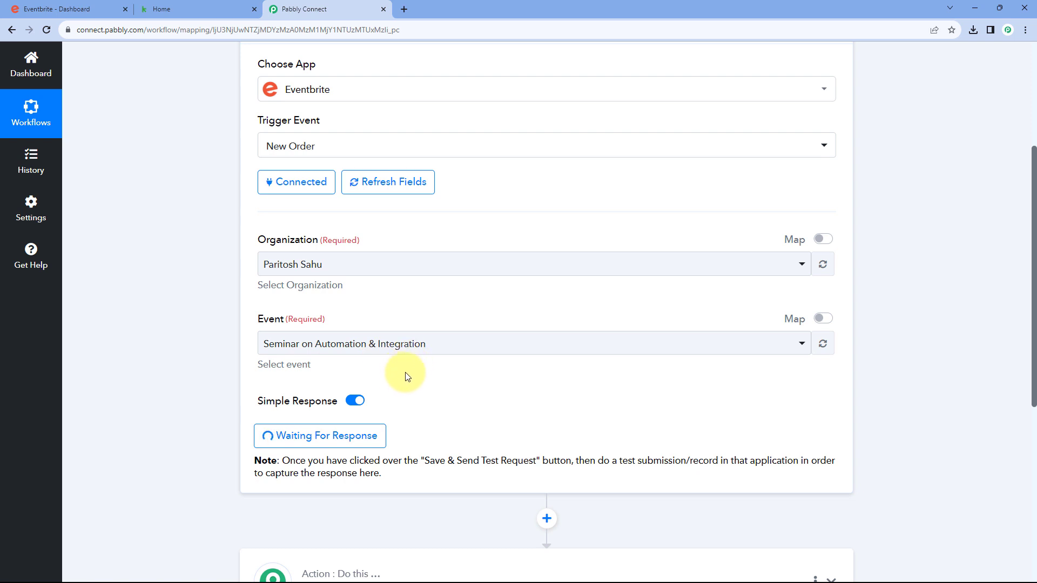
pyautogui.click(93, 6)
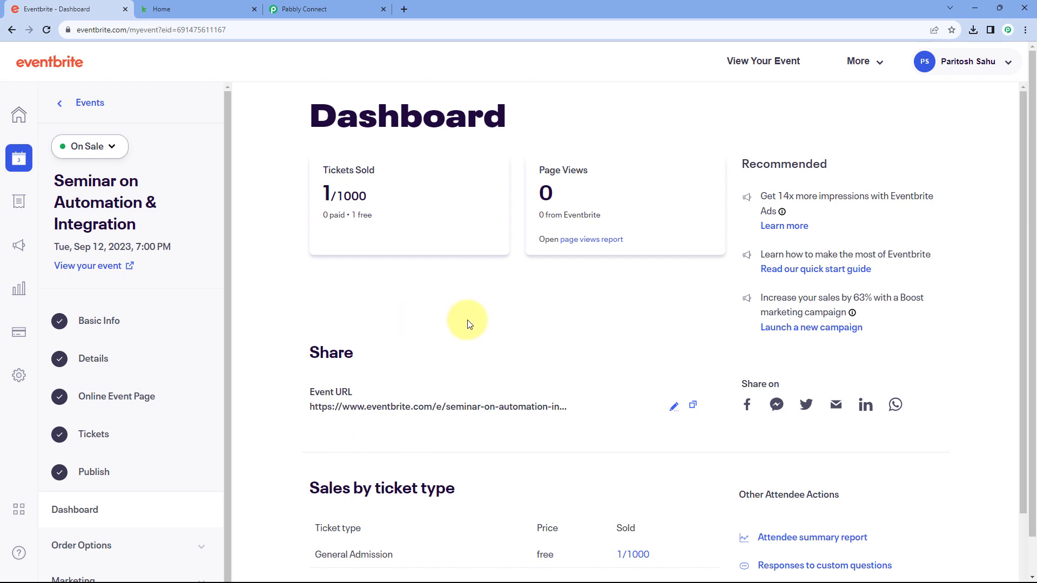
# Paste the event's public URL into an incognito window and scroll to the Reserve a spot button
pyautogui.scroll(-1, 468, 319)
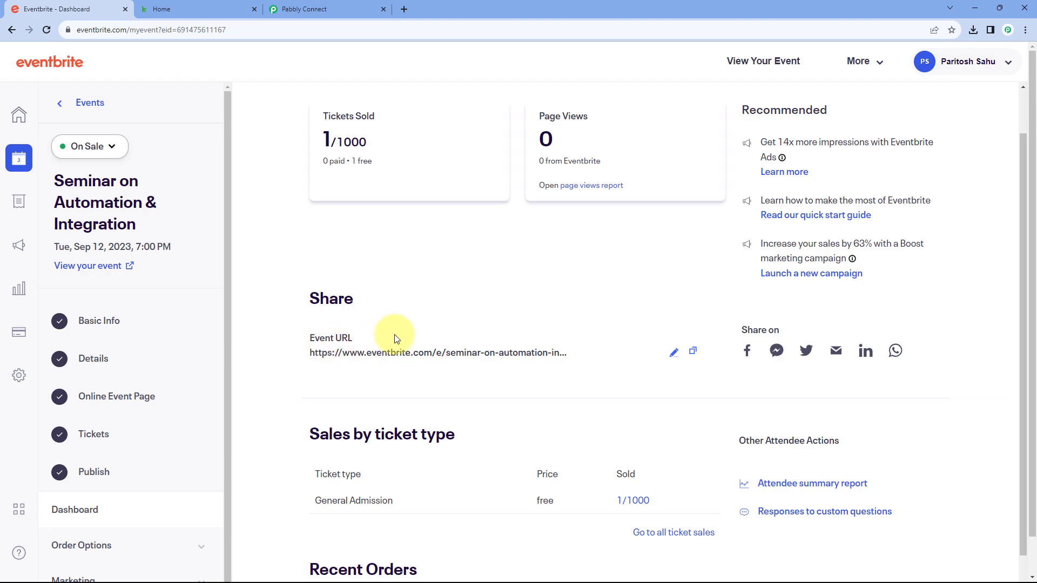
pyautogui.hotkey('ctrl', 'shift', 'n')
pyautogui.hotkey('ctrl', 'v')
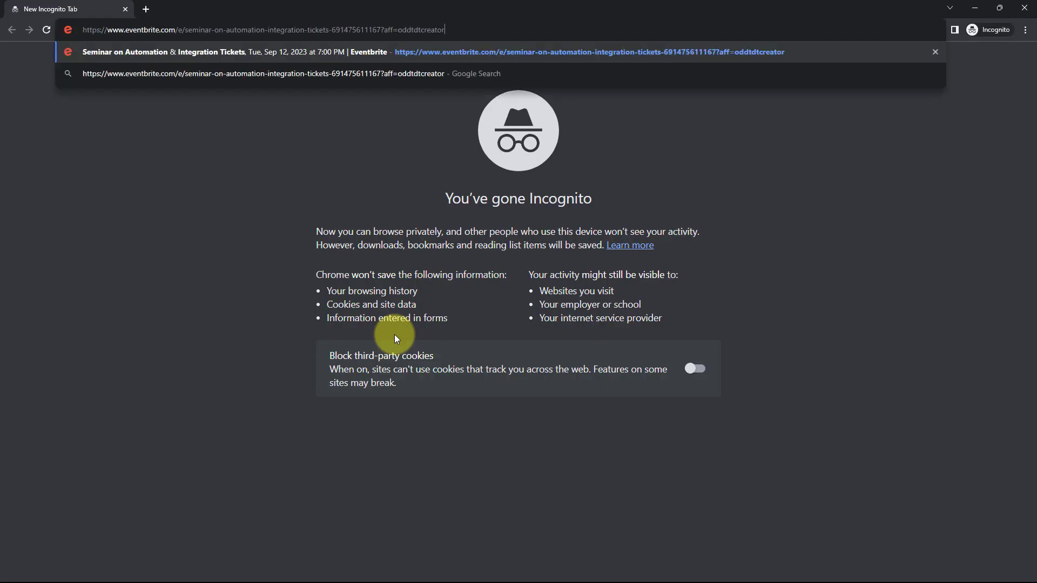
pyautogui.press('Return')
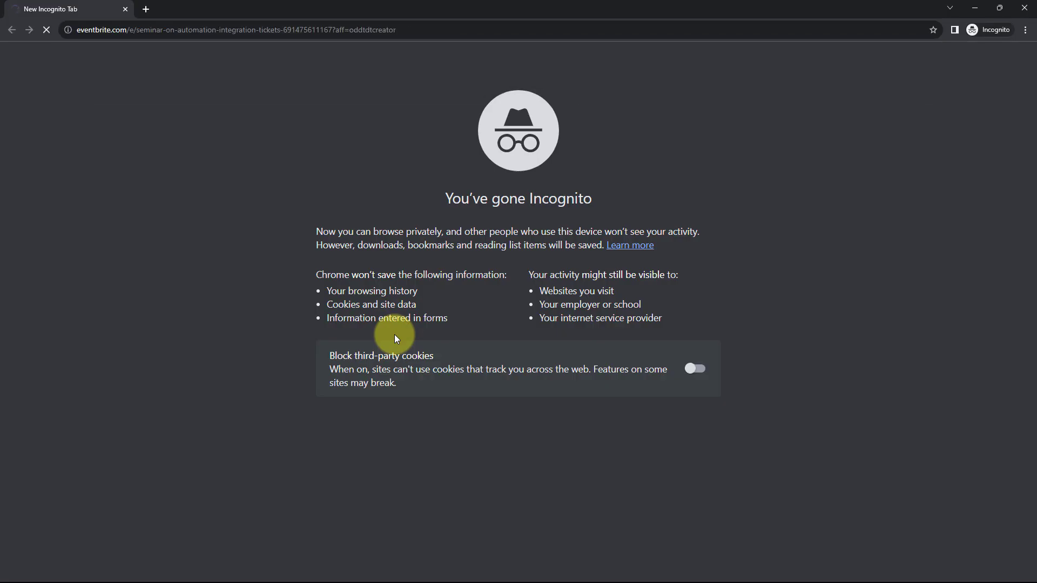
pyautogui.scroll(-1, 570, 334)
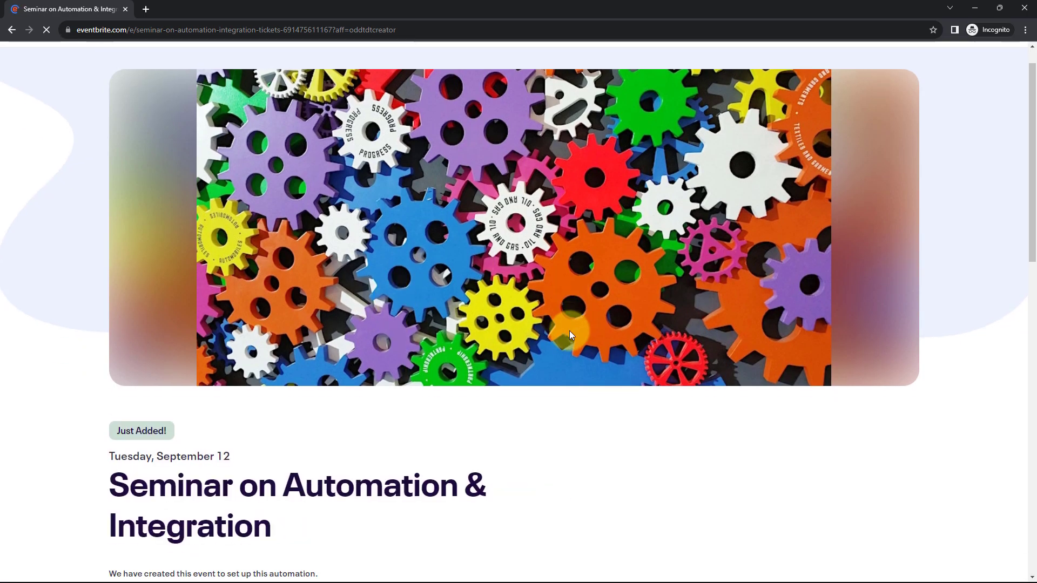
pyautogui.scroll(-2, 569, 335)
pyautogui.scroll(-4, 581, 288)
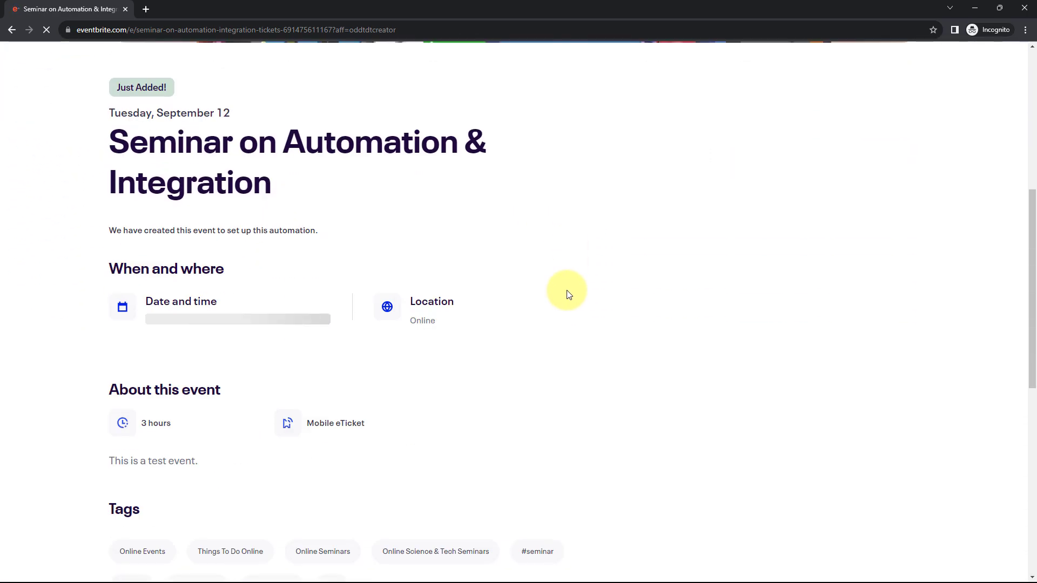
pyautogui.scroll(-5, 565, 292)
pyautogui.scroll(3, 639, 289)
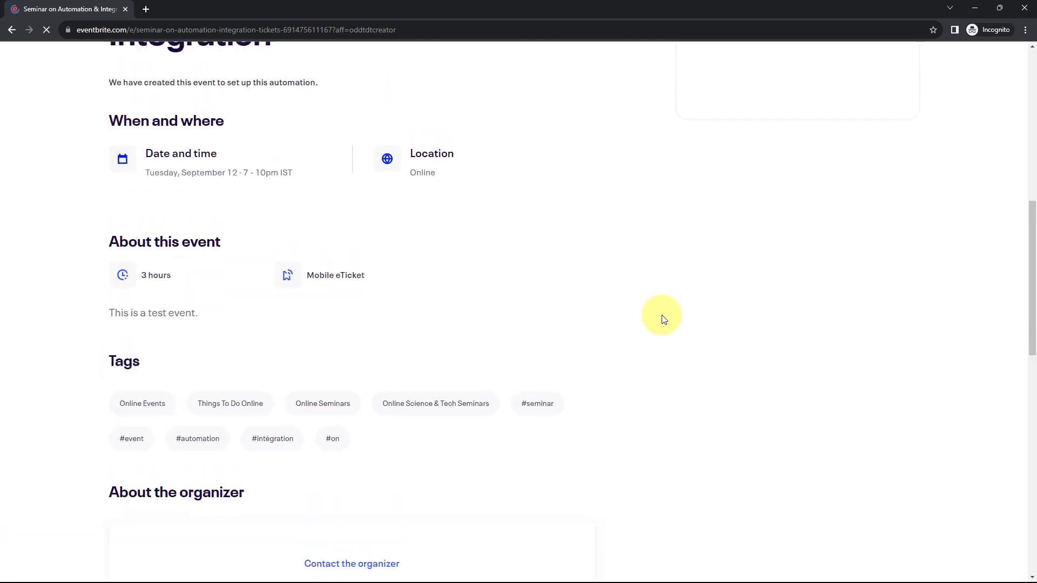
pyautogui.scroll(8, 663, 318)
pyautogui.scroll(-2, 702, 359)
pyautogui.scroll(3, 604, 326)
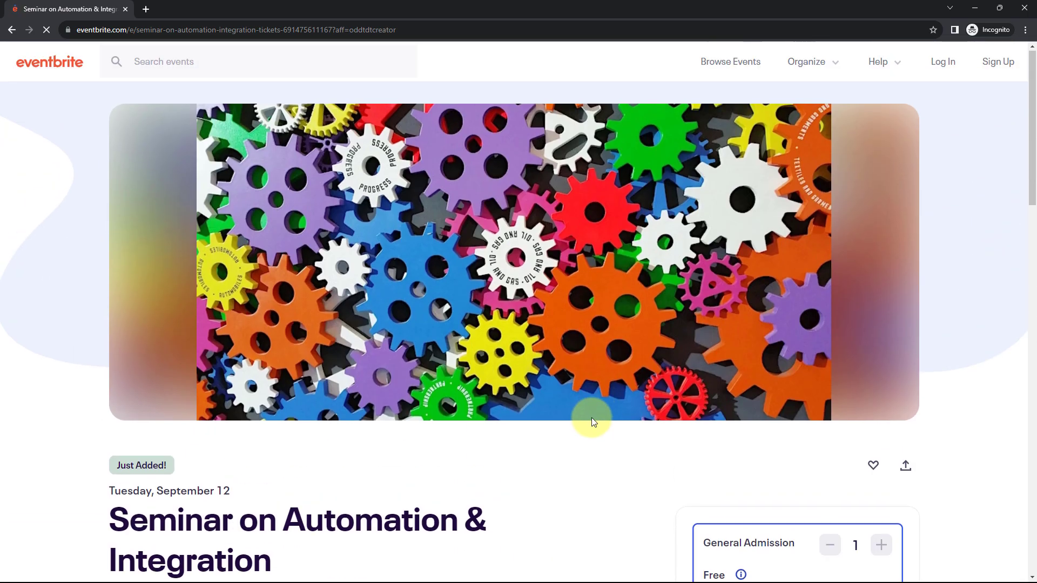
pyautogui.scroll(-4, 593, 420)
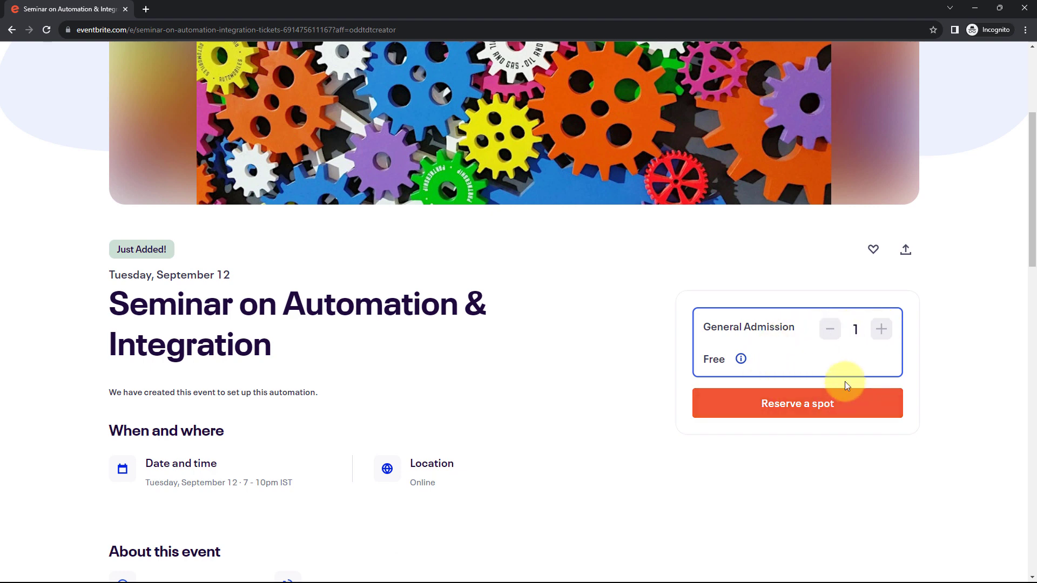
# Reserve a General Admission spot and enter the attendee's first name, last name and e-mail
pyautogui.click(789, 411)
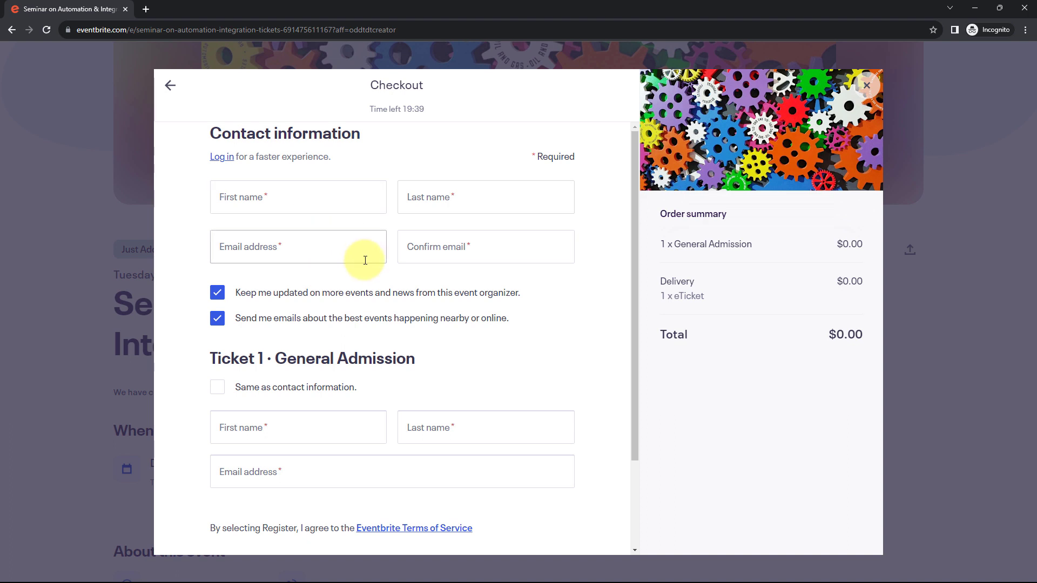
pyautogui.click(249, 207)
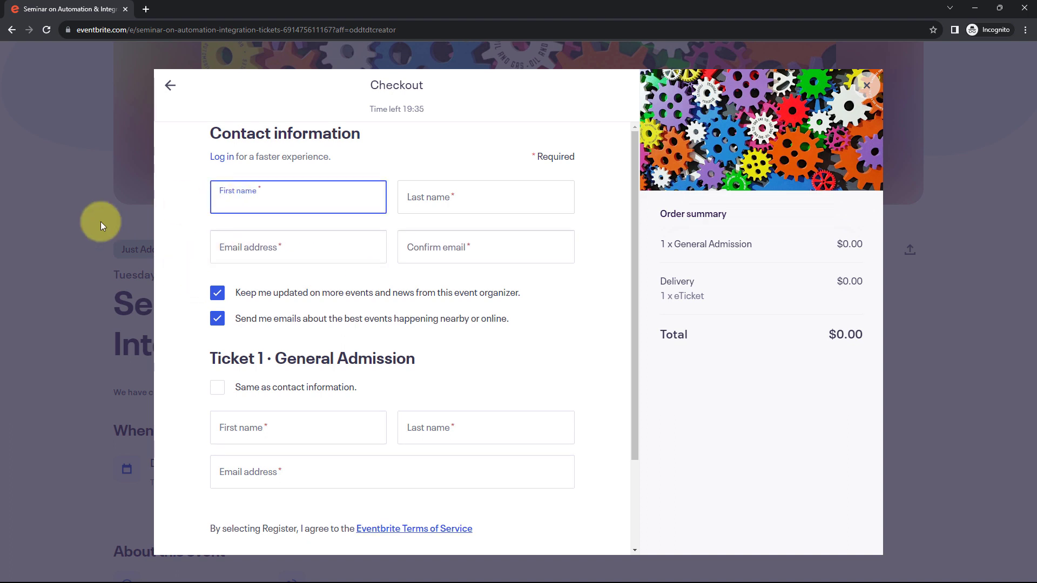
pyautogui.write('Demo')
pyautogui.press('Tab')
pyautogui.write('Use')
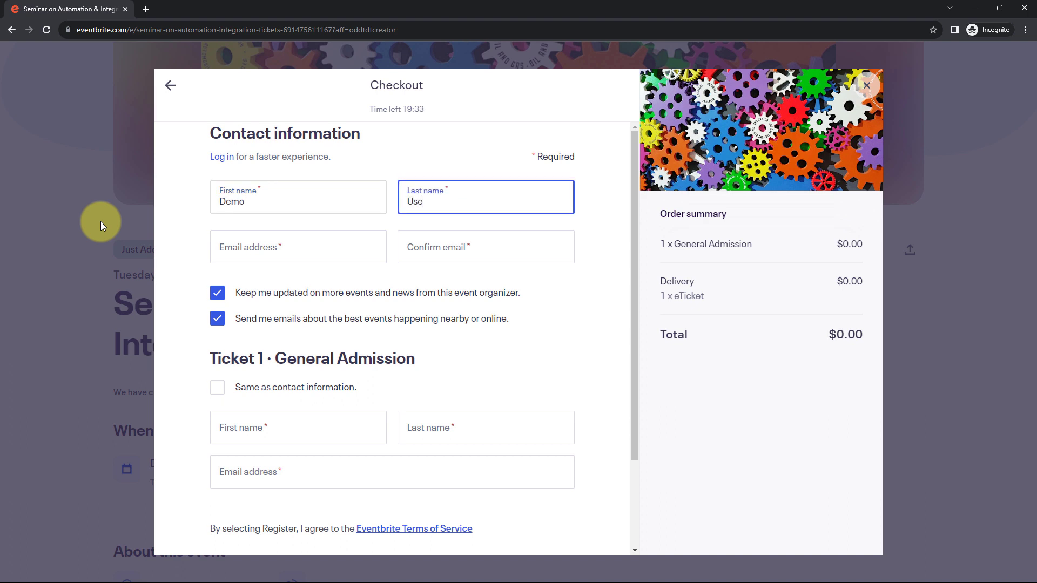
pyautogui.write('r')
pyautogui.press('Tab')
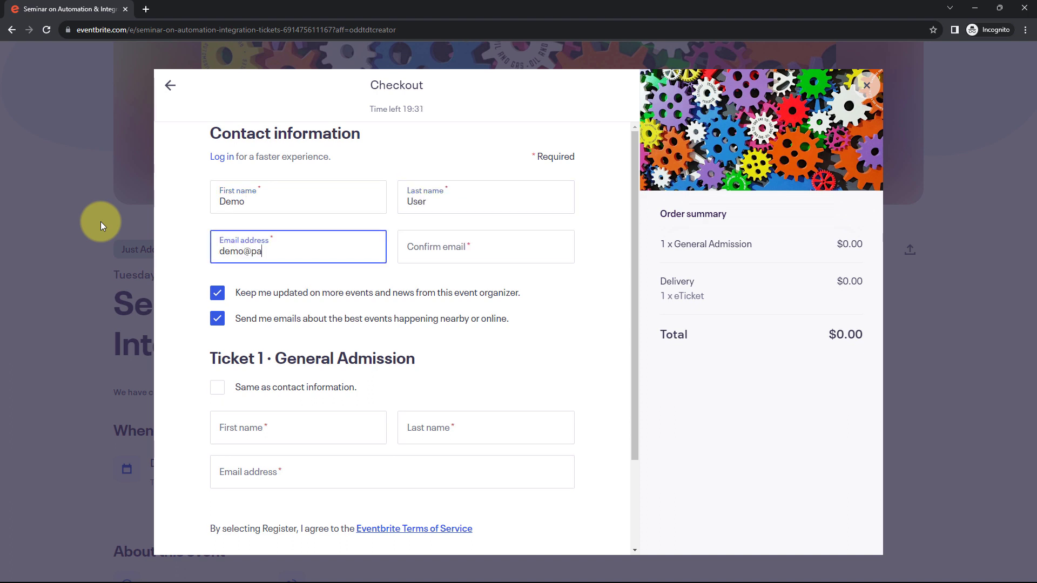
pyautogui.press('Tab')
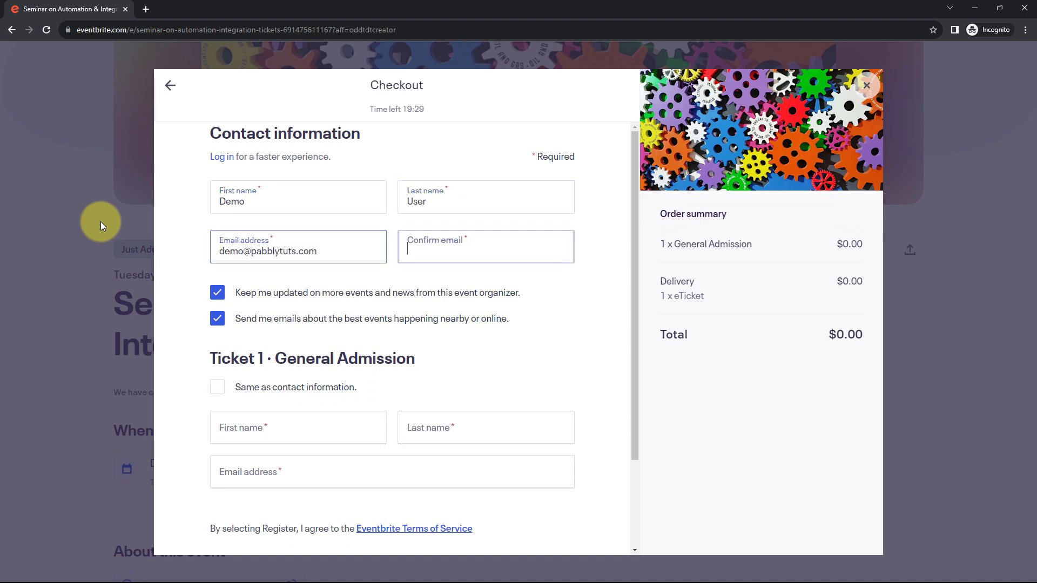
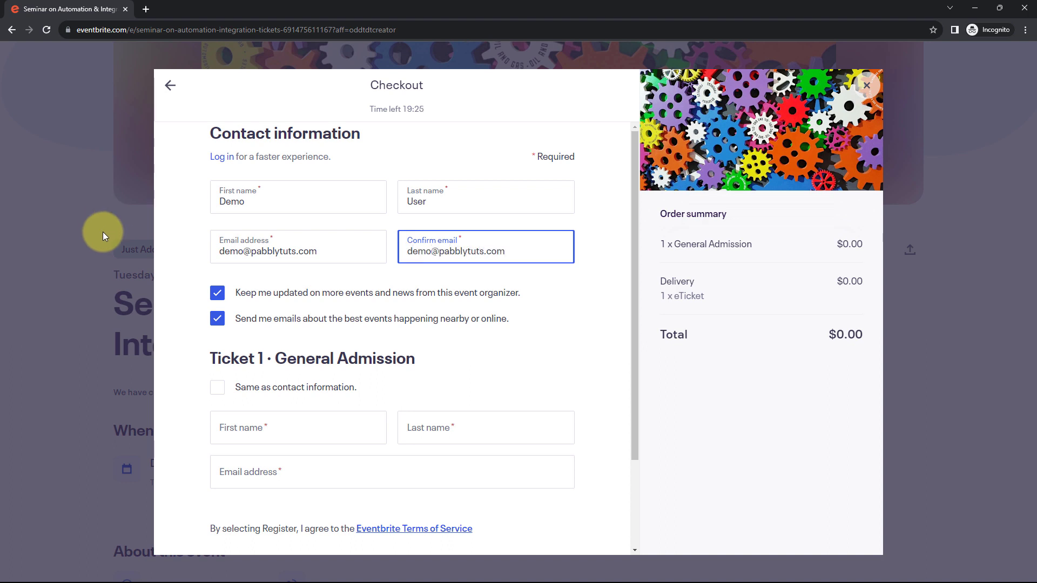
# Tick Same as contact information for the ticket holder and submit the registration
pyautogui.click(218, 394)
pyautogui.click(218, 394)
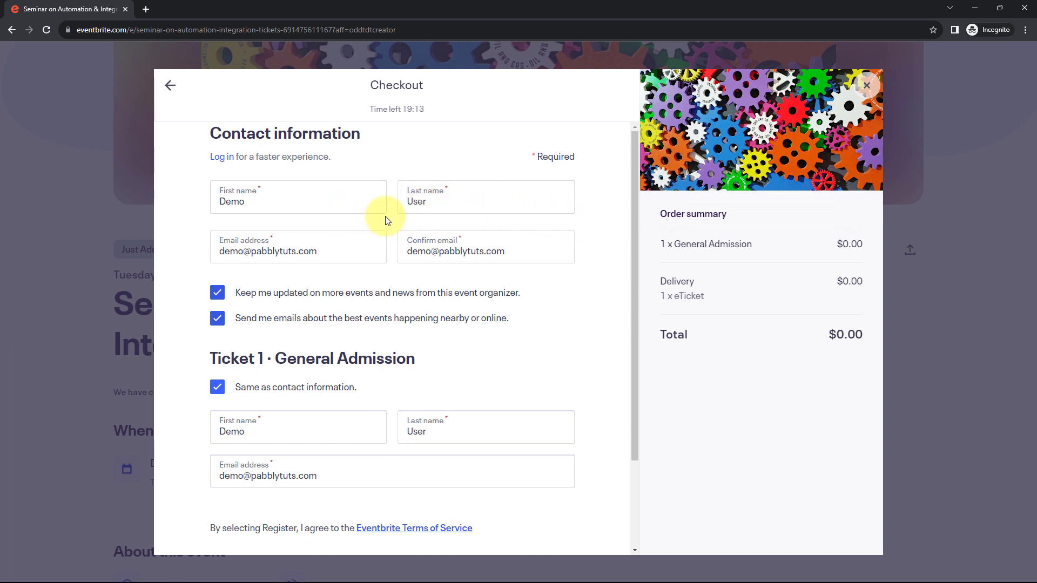
pyautogui.scroll(-2, 386, 164)
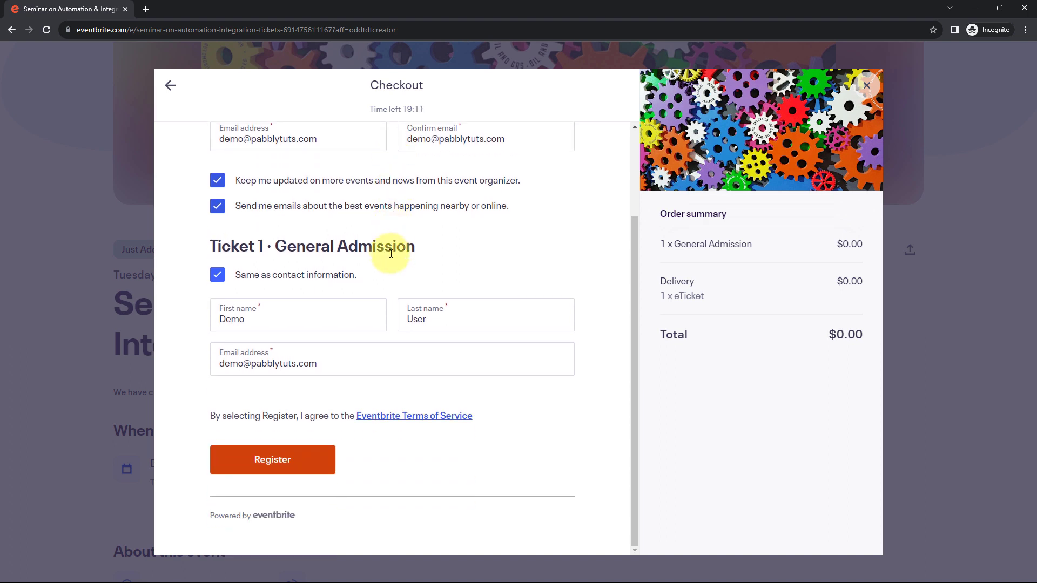
pyautogui.click(278, 460)
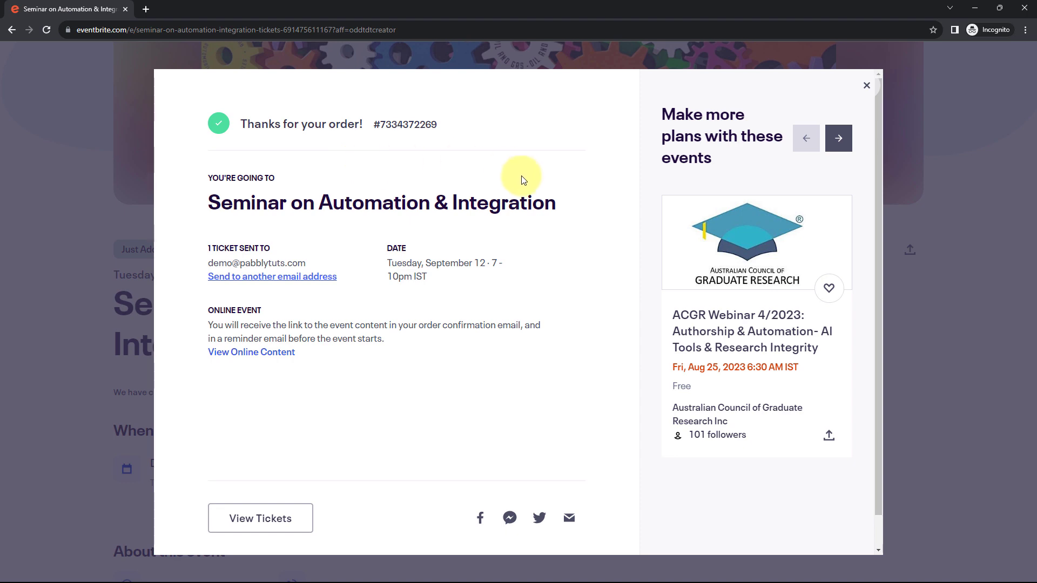
# Inspect the captured webhook values and enlarge the Config Endpoint Url box to show it fully
pyautogui.click(974, 7)
pyautogui.click(372, 6)
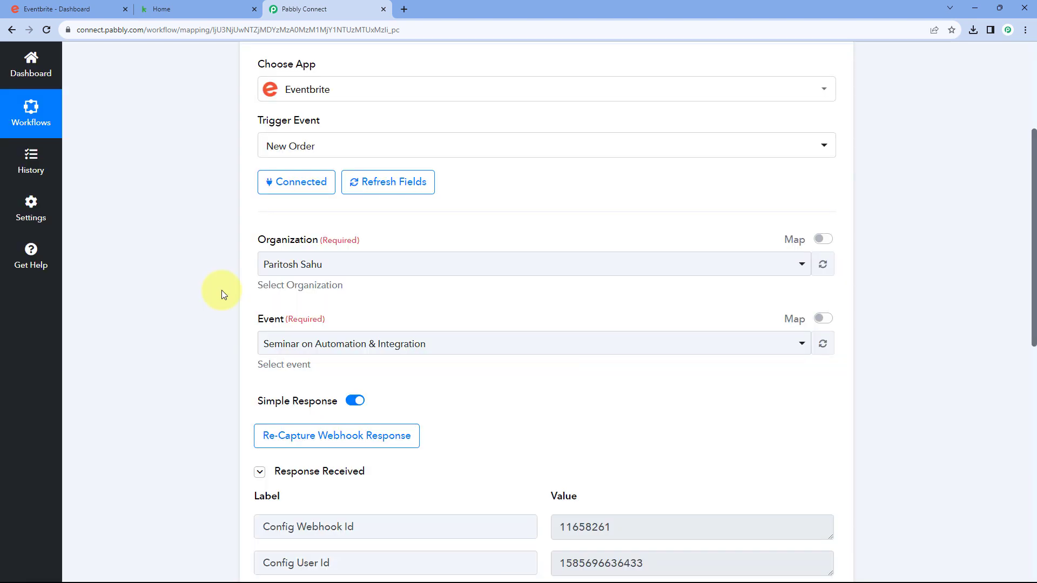
pyautogui.scroll(-5, 221, 294)
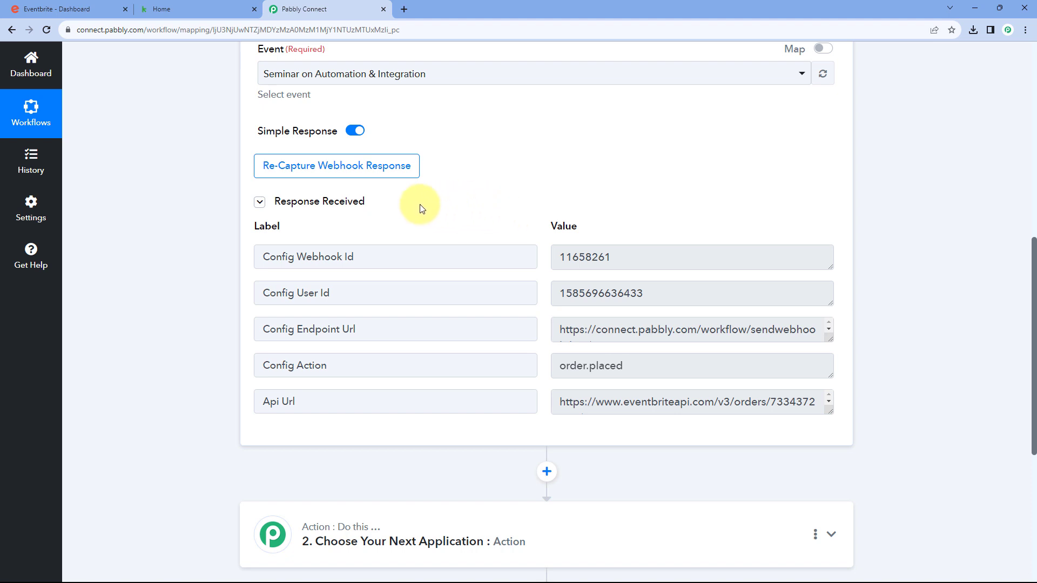
pyautogui.moveTo(640, 255); pyautogui.dragTo(533, 266)
pyautogui.click(546, 289)
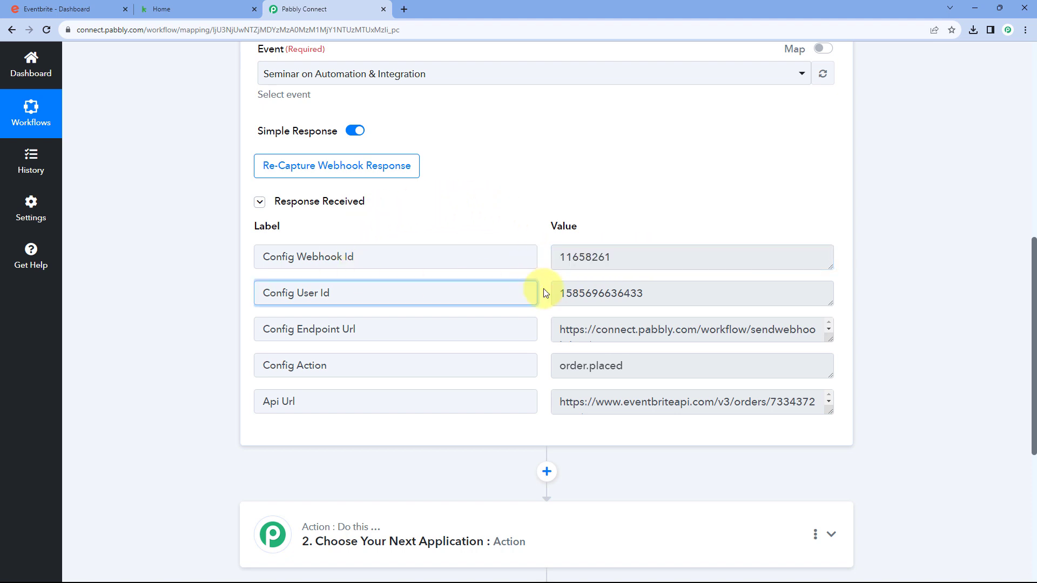
pyautogui.moveTo(657, 294); pyautogui.dragTo(549, 295)
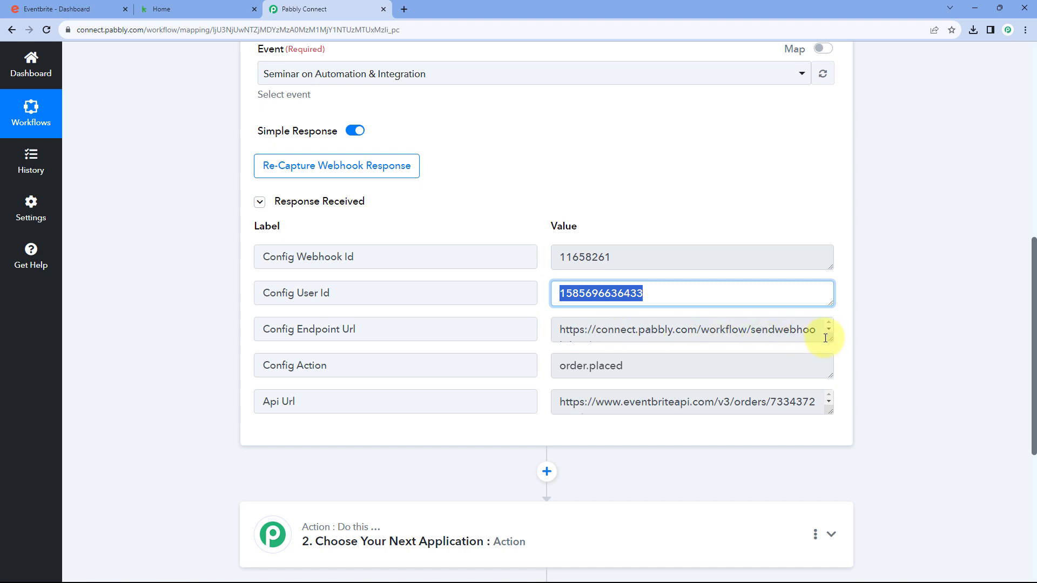
pyautogui.moveTo(826, 337); pyautogui.dragTo(826, 375)
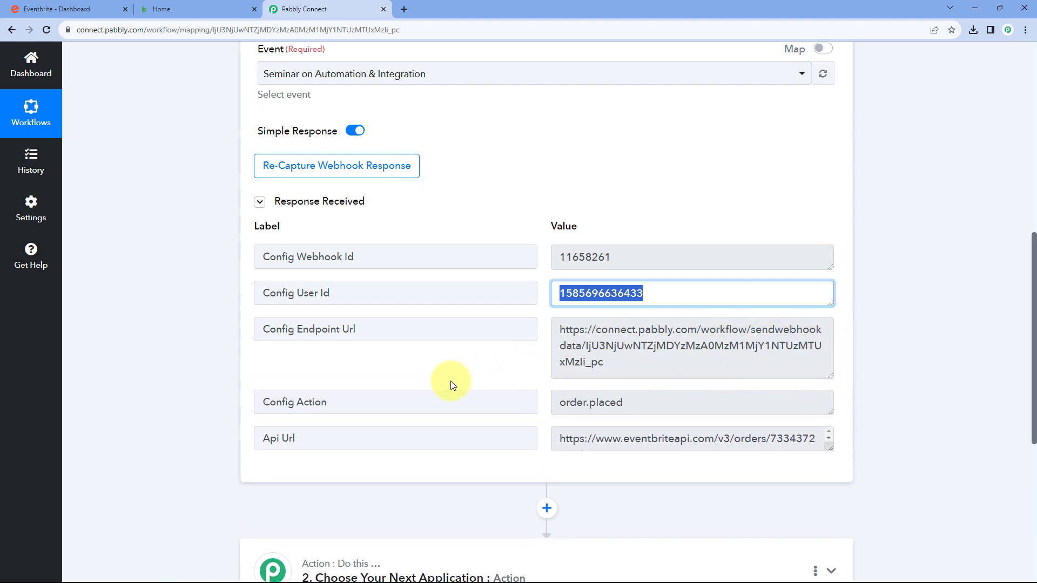
pyautogui.click(453, 367)
pyautogui.scroll(-1, 454, 367)
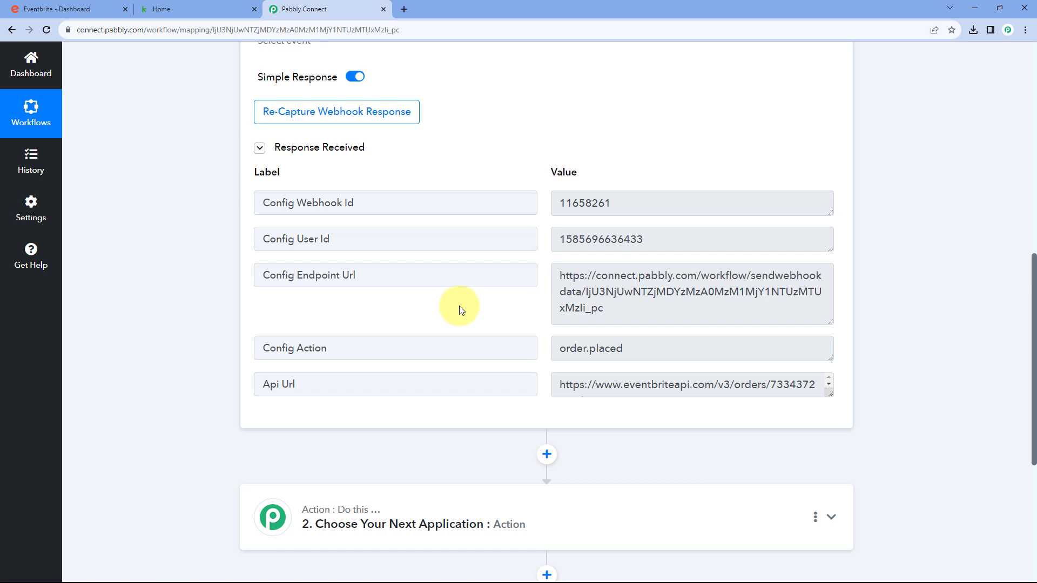
pyautogui.click(567, 345)
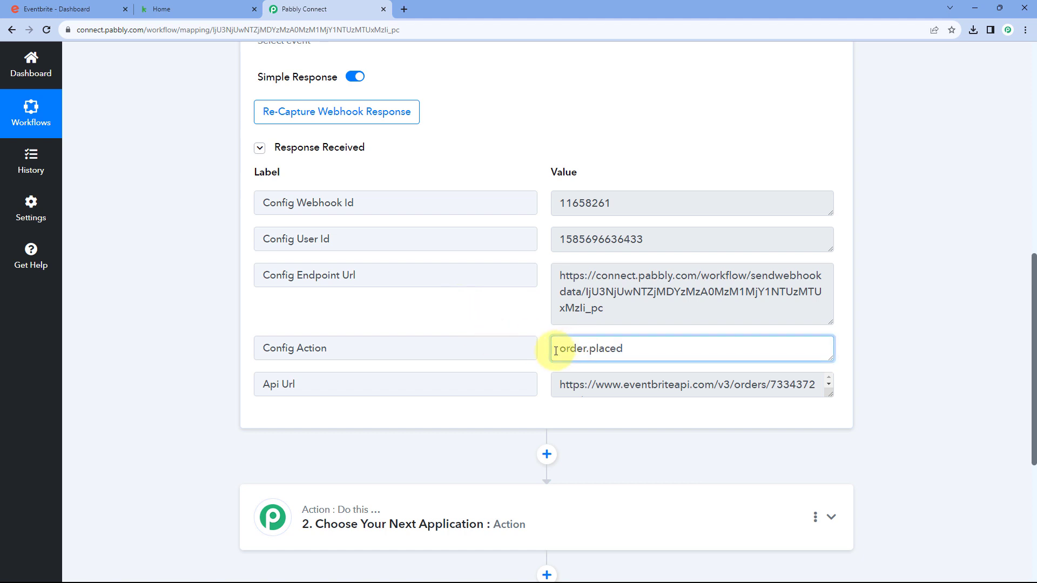
pyautogui.moveTo(557, 349); pyautogui.dragTo(633, 351)
pyautogui.click(634, 351)
pyautogui.scroll(-1, 486, 338)
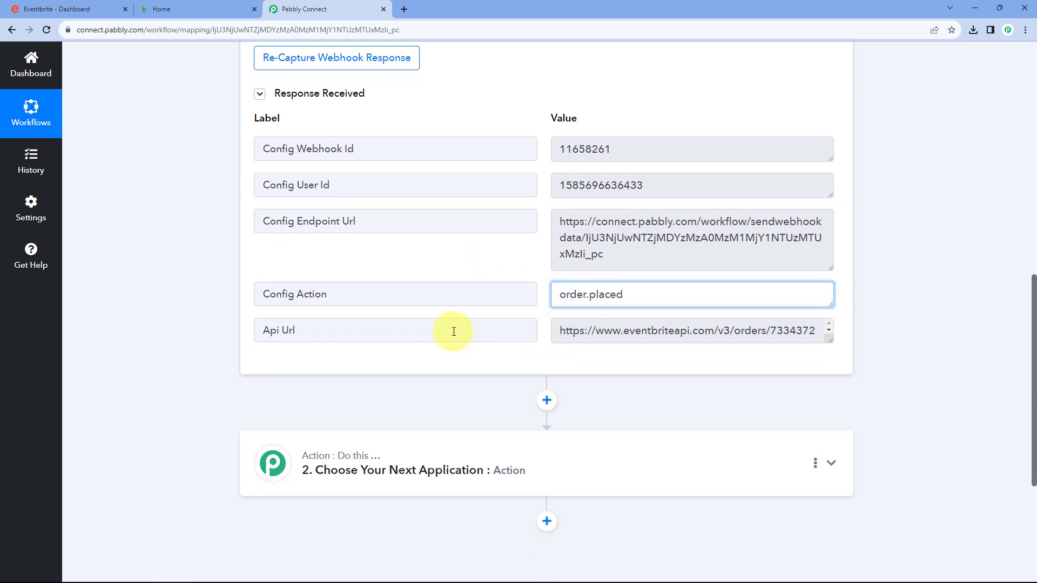
# Enlarge the Api Url box and highlight the order number at its end
pyautogui.click(562, 332)
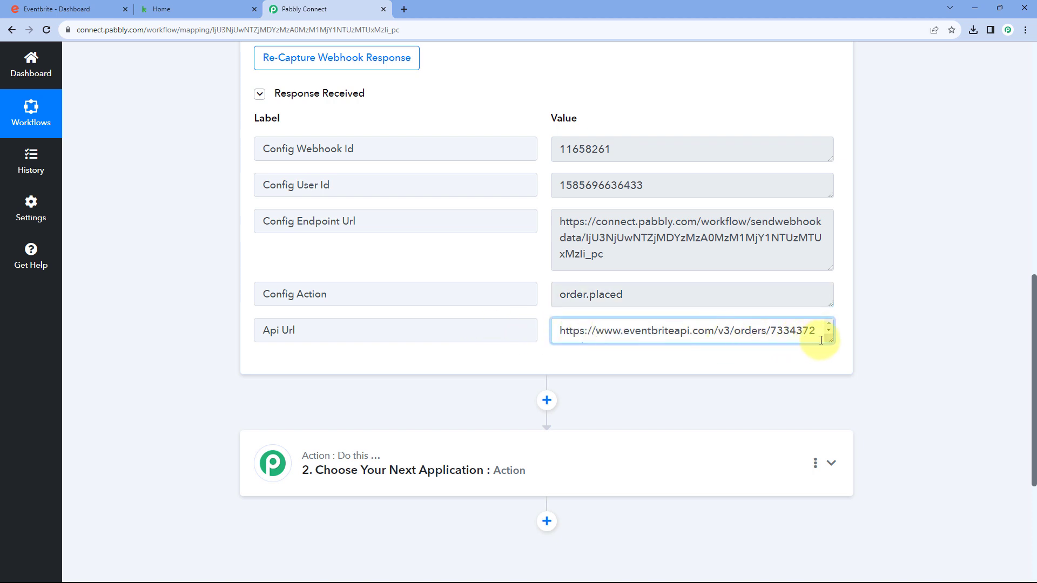
pyautogui.moveTo(828, 340); pyautogui.dragTo(824, 379)
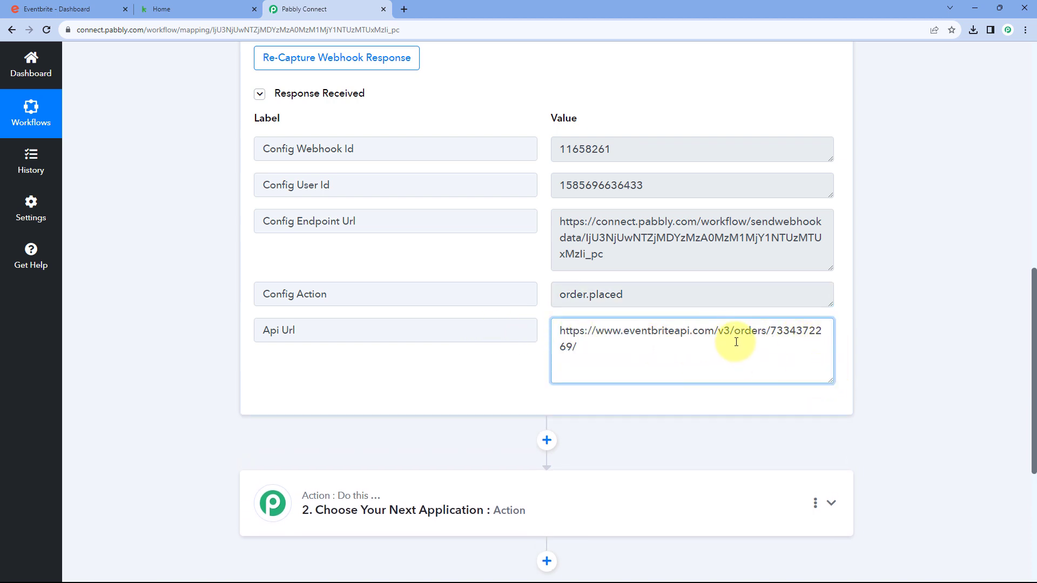
pyautogui.moveTo(775, 330); pyautogui.dragTo(576, 342)
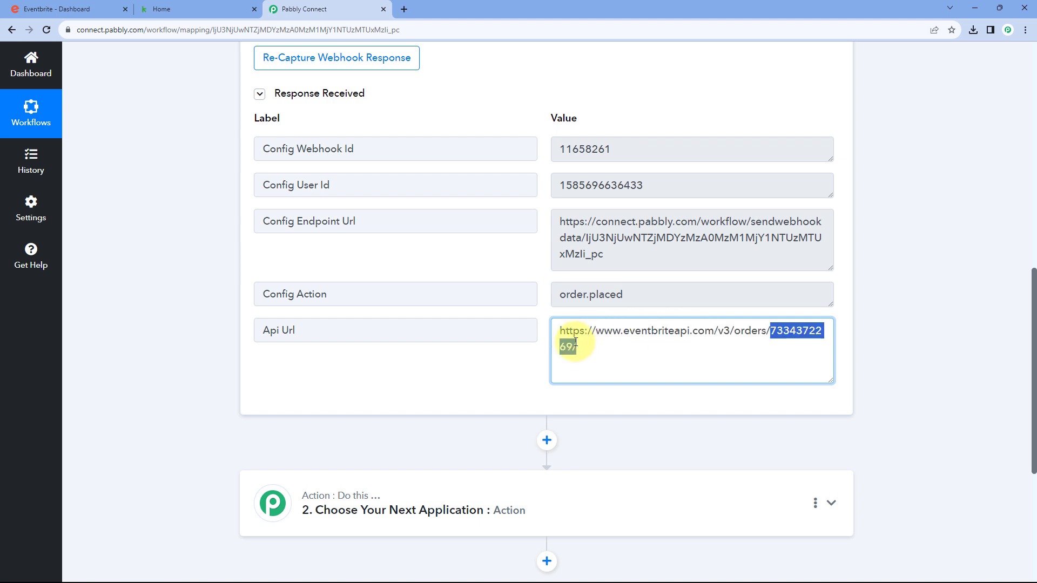
pyautogui.click(541, 265)
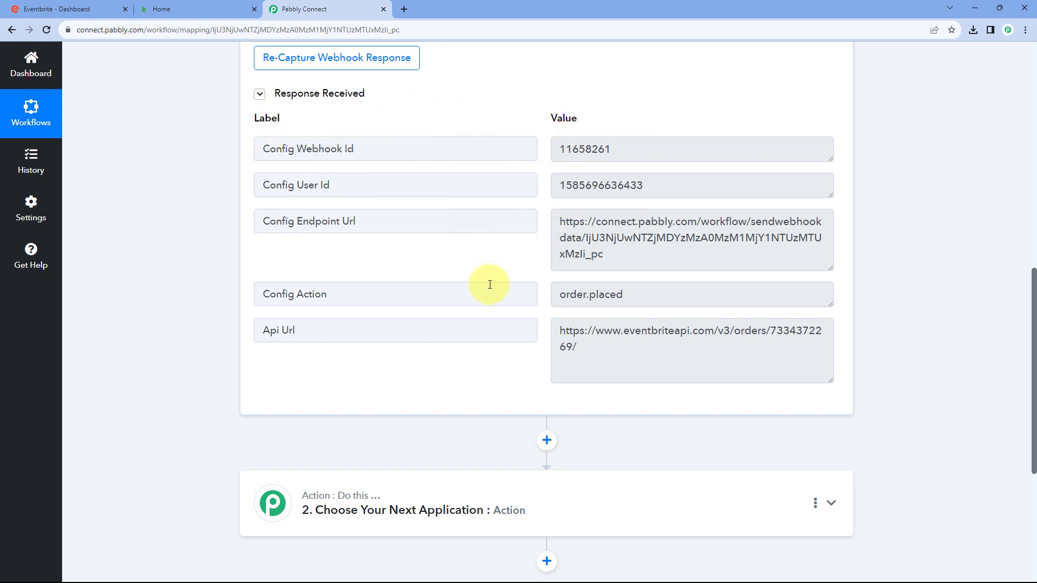
pyautogui.moveTo(579, 348); pyautogui.dragTo(775, 335)
pyautogui.click(536, 262)
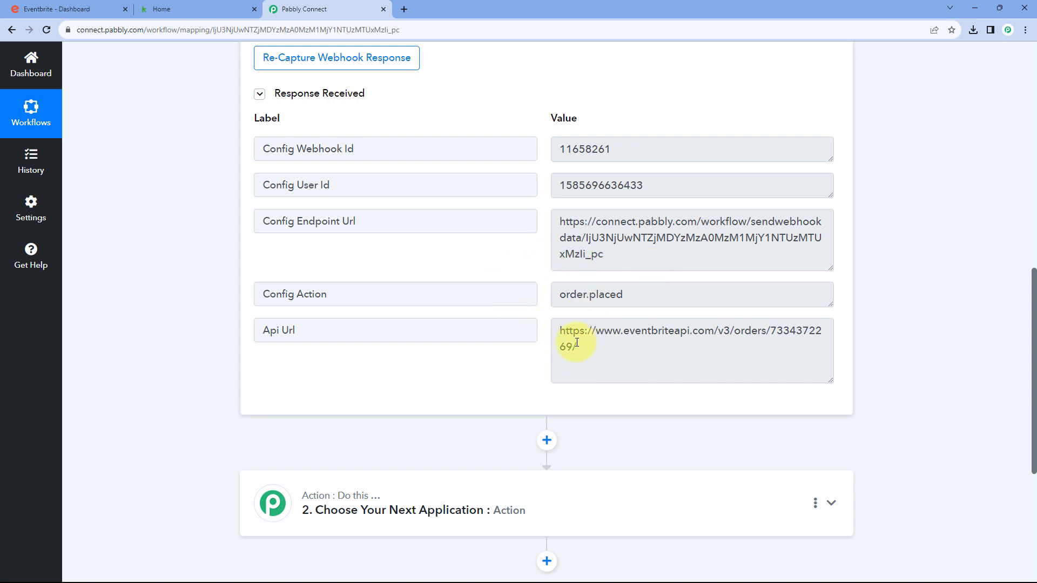
pyautogui.moveTo(572, 347); pyautogui.dragTo(780, 332)
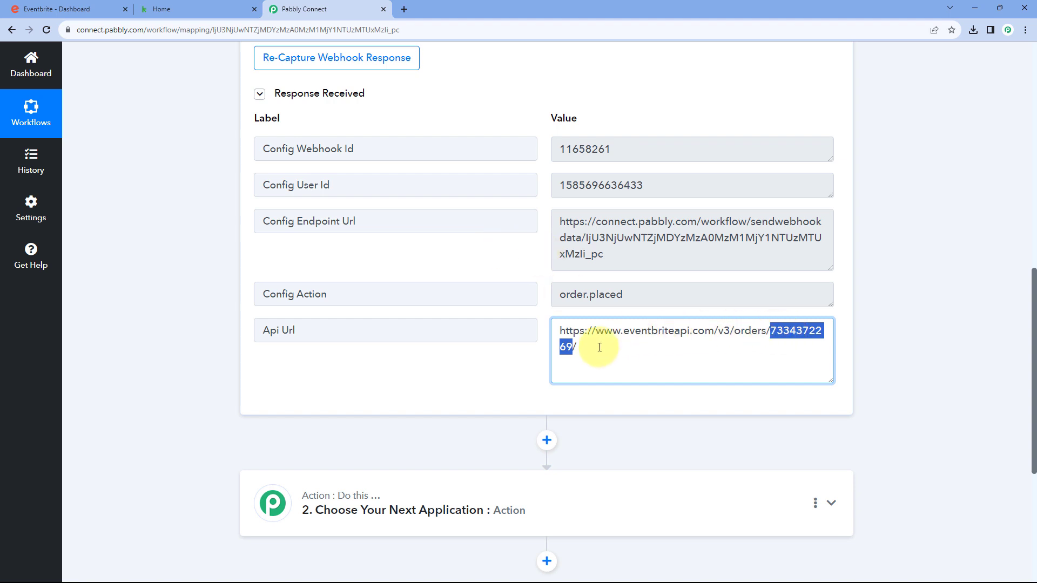
pyautogui.click(529, 266)
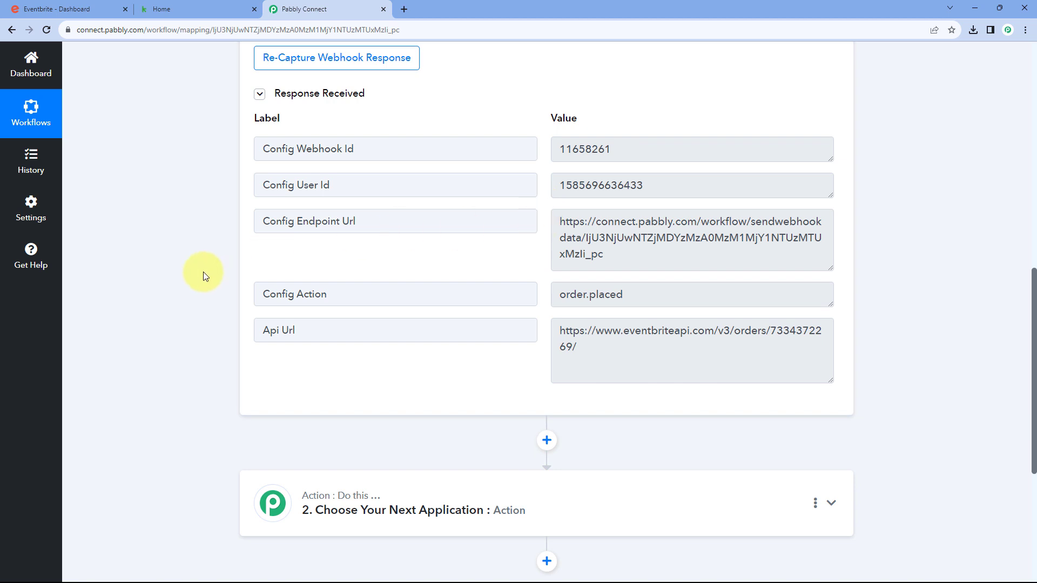
# Expand the second step and pick Eventbrite as its app
pyautogui.scroll(-5, 203, 271)
pyautogui.click(496, 209)
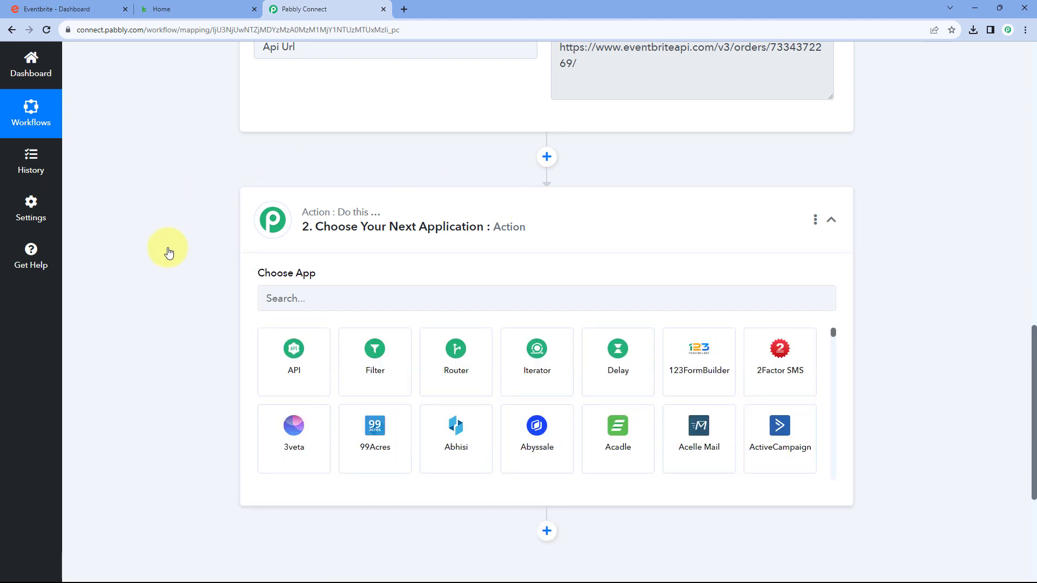
pyautogui.scroll(-1, 184, 237)
pyautogui.click(336, 241)
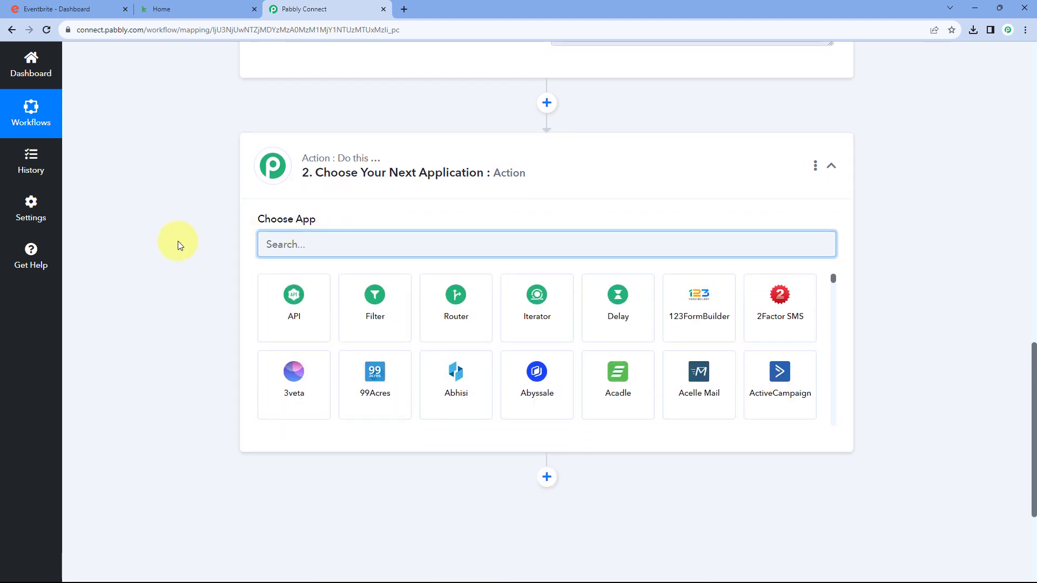
pyautogui.write('Event')
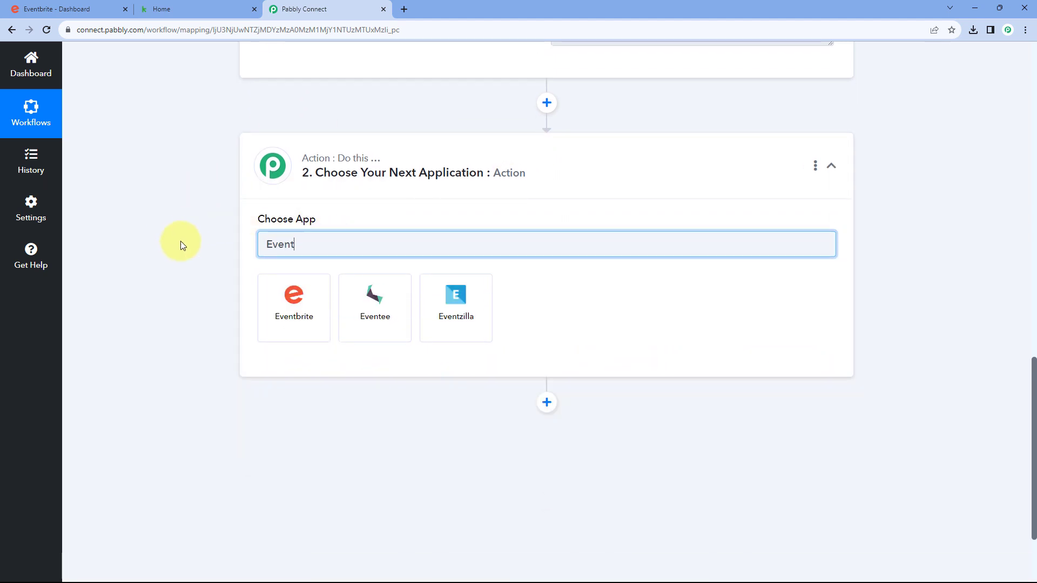
pyautogui.click(278, 314)
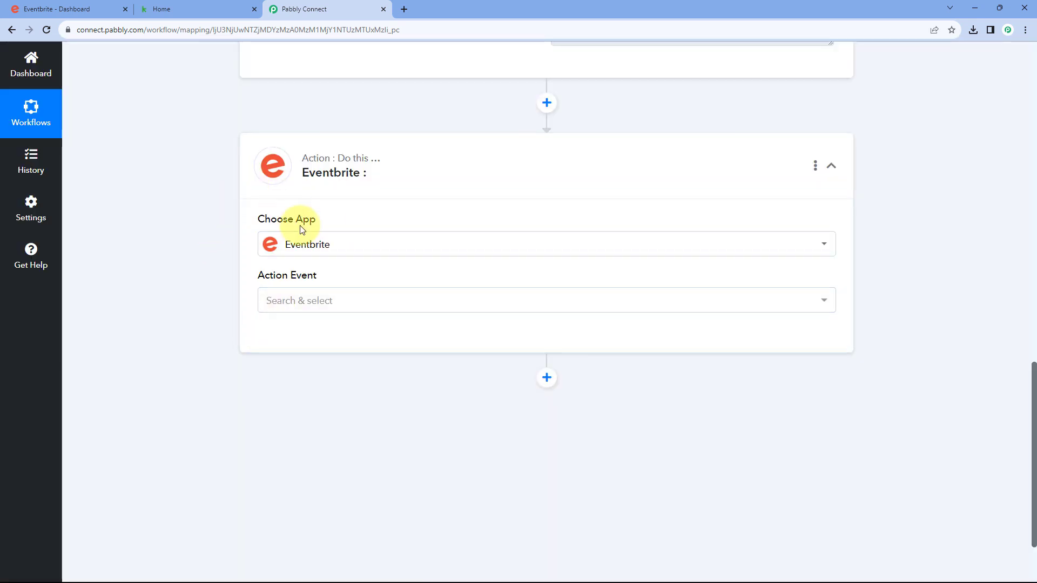
# Choose the Get Attendee by Order Id action event and start connecting an Eventbrite account
pyautogui.scroll(-1, 369, 236)
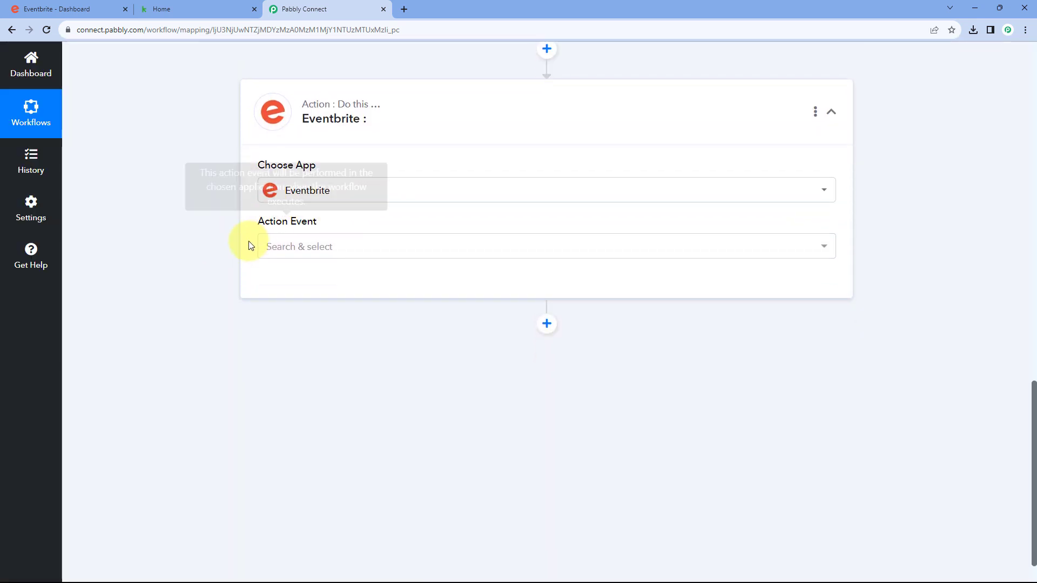
pyautogui.click(347, 248)
pyautogui.scroll(-1, 195, 248)
pyautogui.scroll(-3, 303, 281)
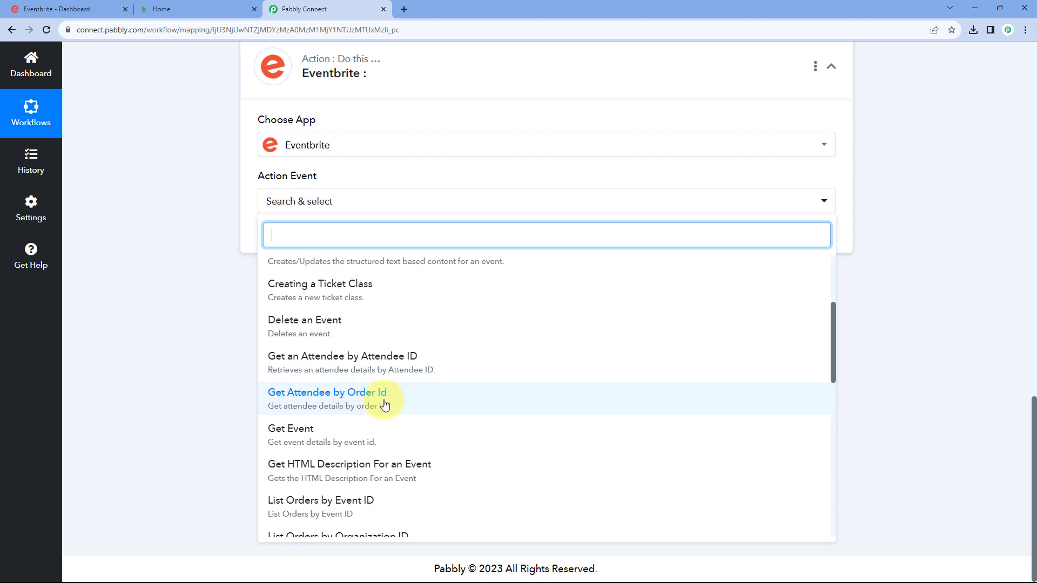
pyautogui.click(321, 404)
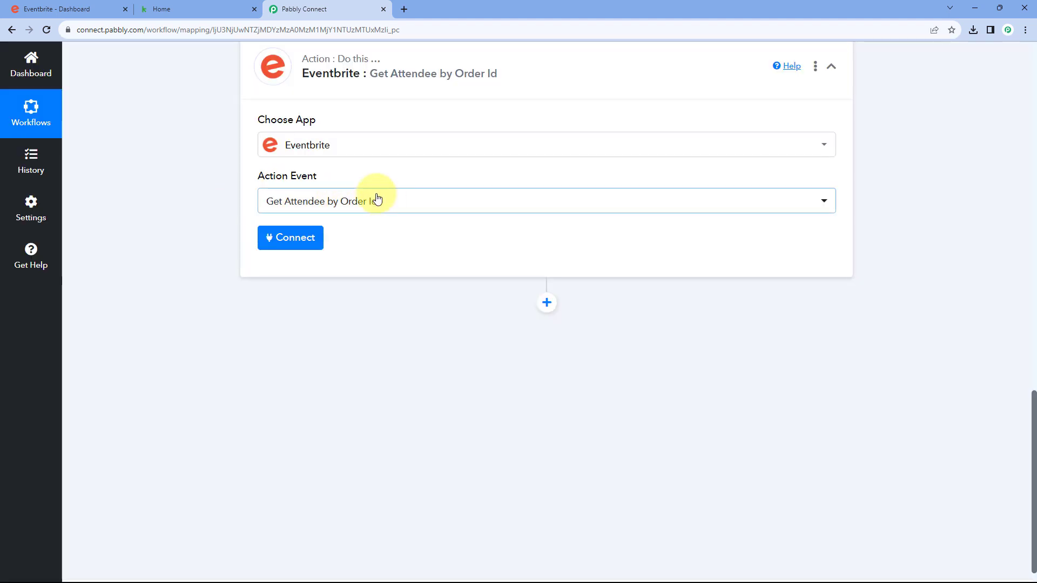
pyautogui.click(286, 241)
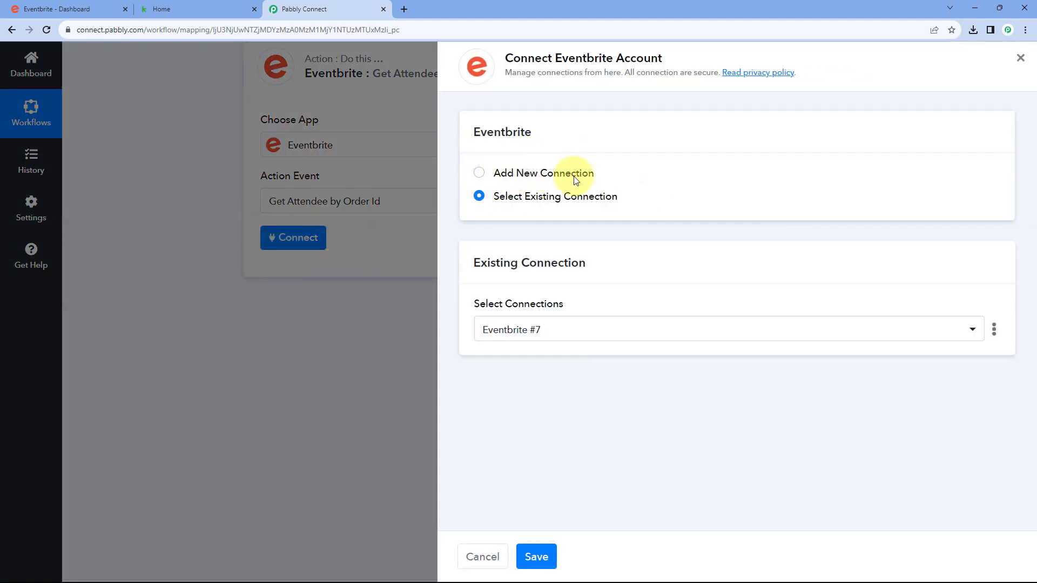
# Connect the Get Attendee step with the existing Eventbrite #7 account and save
pyautogui.click(479, 173)
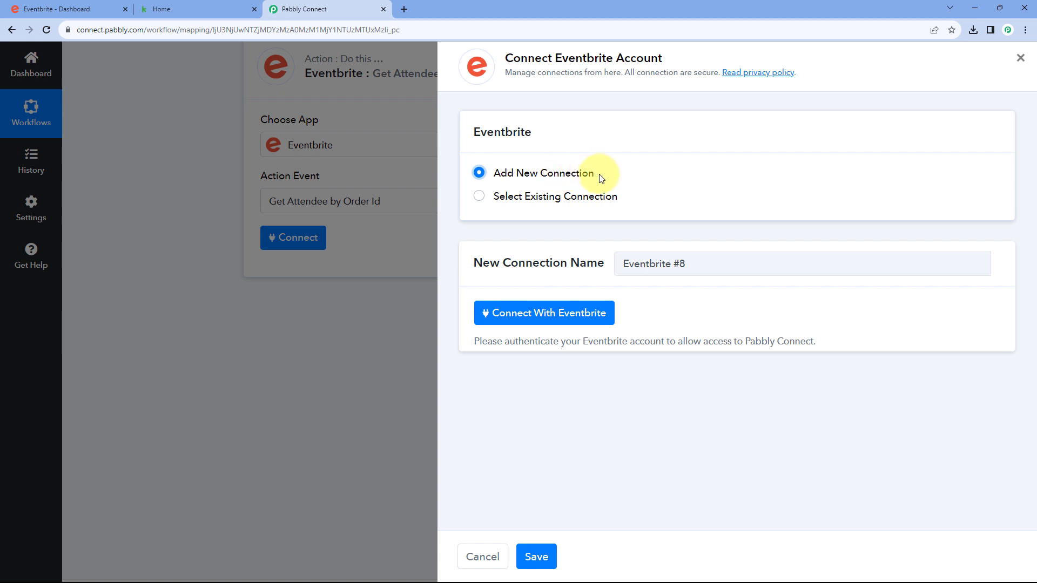
pyautogui.click(480, 197)
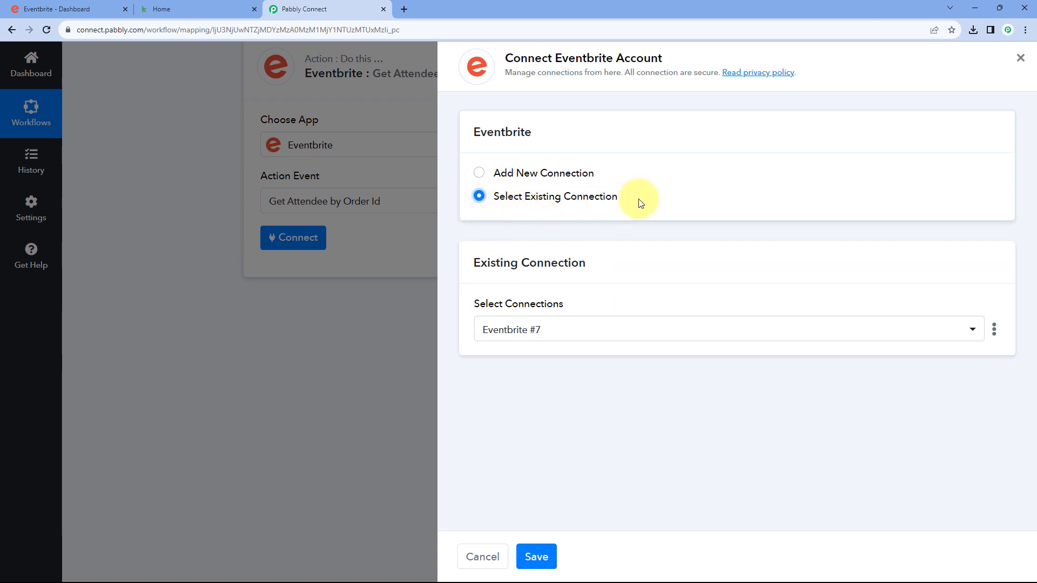
pyautogui.click(530, 555)
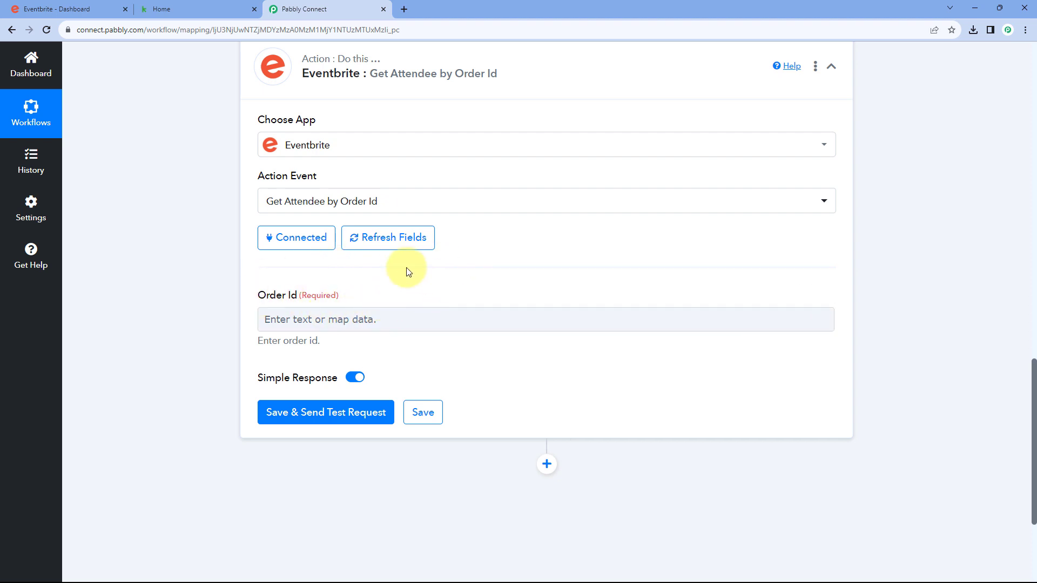
pyautogui.click(327, 318)
pyautogui.click(377, 285)
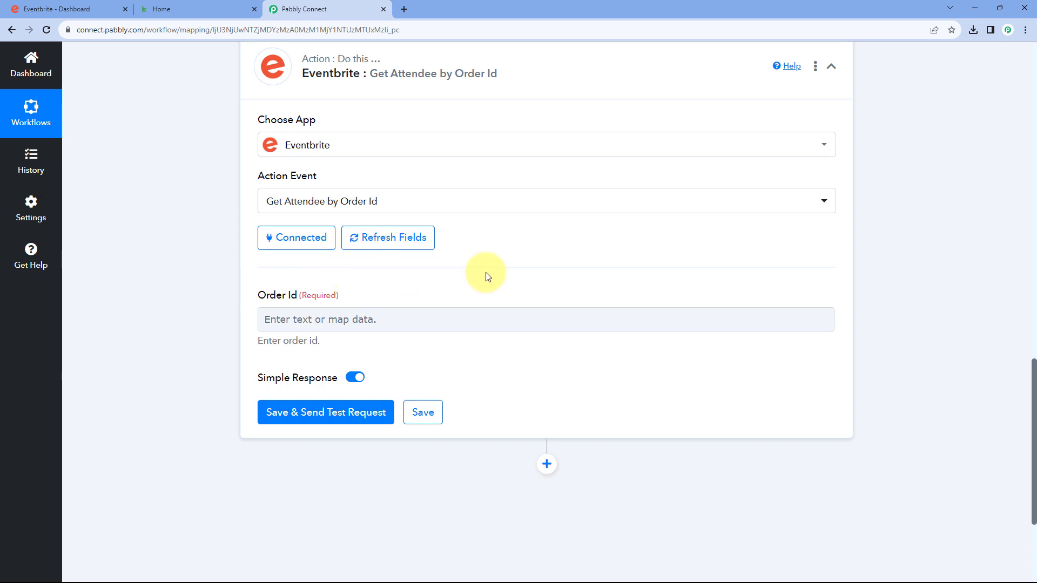
pyautogui.scroll(8, 488, 276)
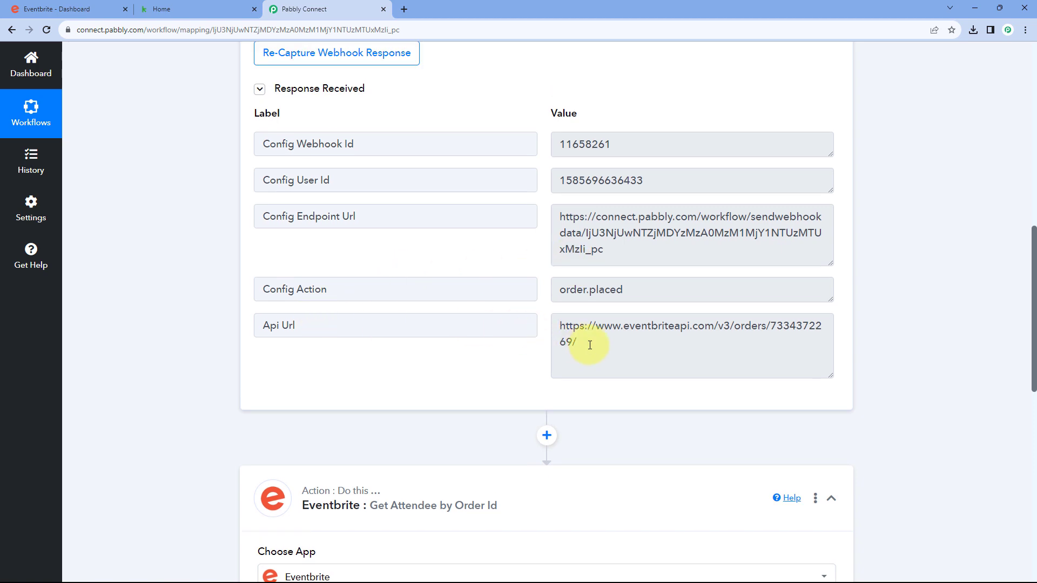
pyautogui.moveTo(590, 346); pyautogui.dragTo(562, 331)
pyautogui.click(559, 328)
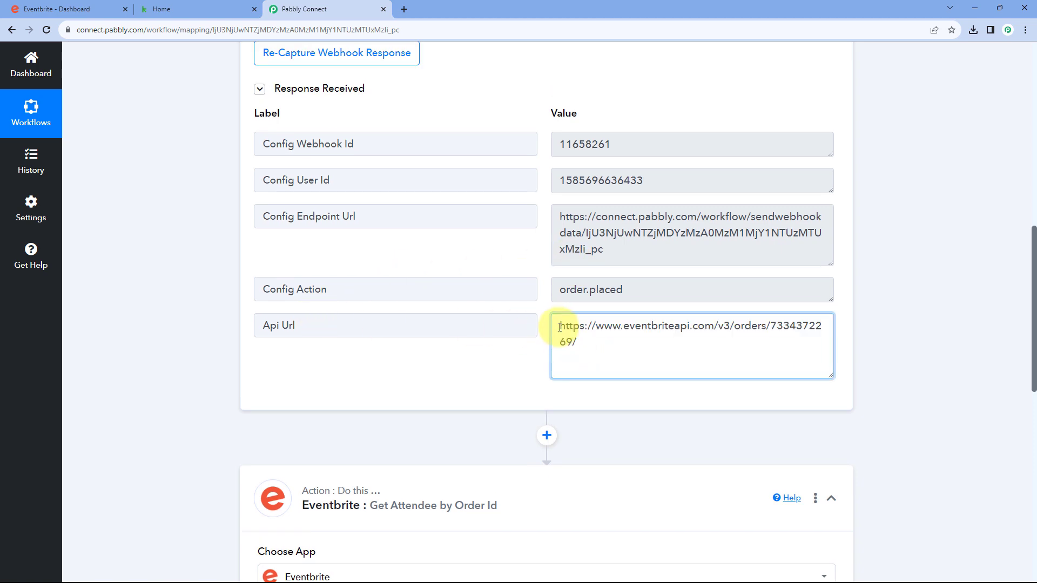
pyautogui.scroll(-6, 518, 354)
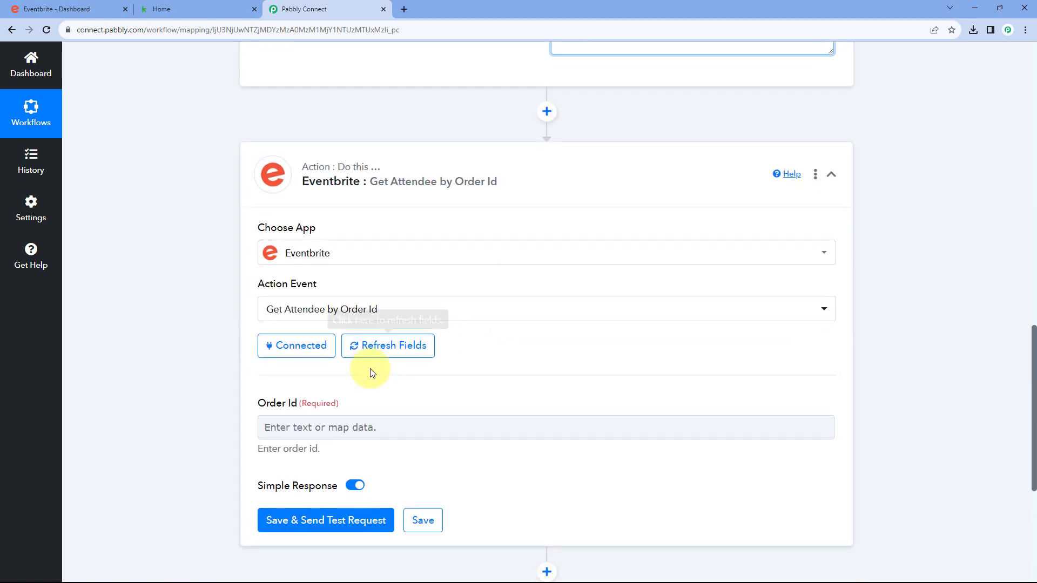
pyautogui.scroll(3, 549, 324)
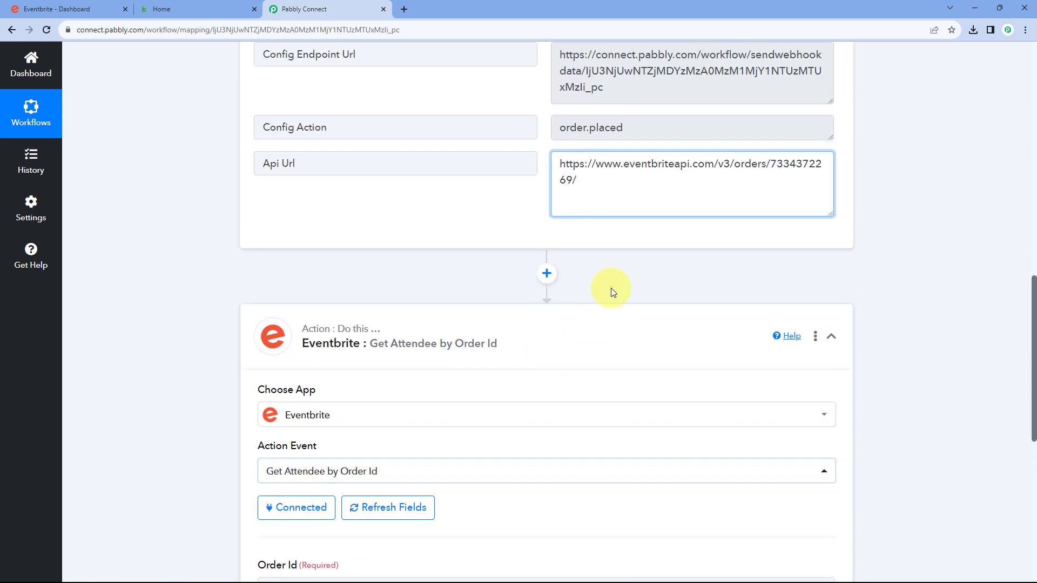
pyautogui.moveTo(573, 180); pyautogui.dragTo(770, 164)
pyautogui.click(723, 189)
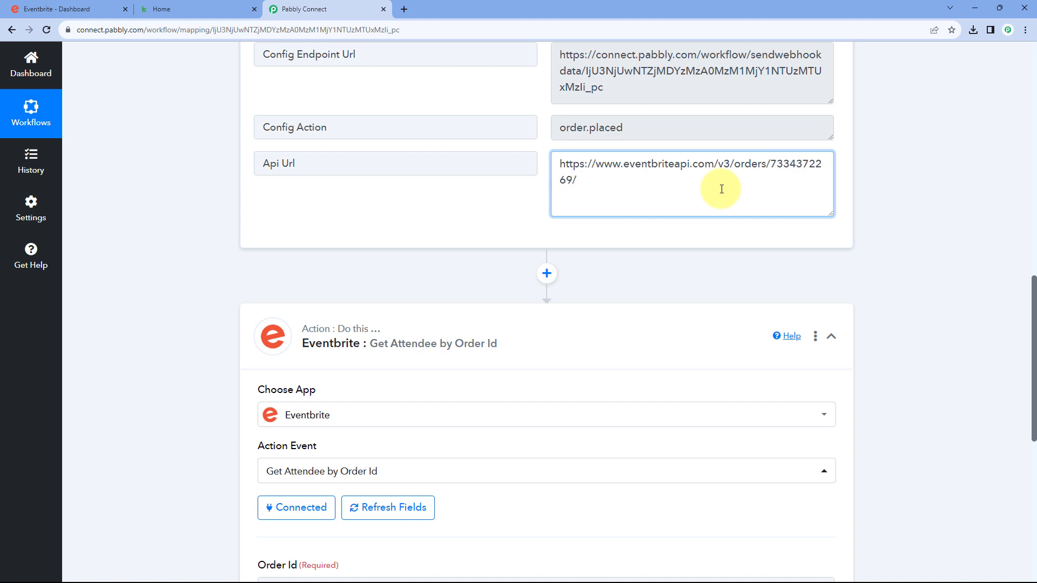
pyautogui.moveTo(773, 163); pyautogui.dragTo(527, 165)
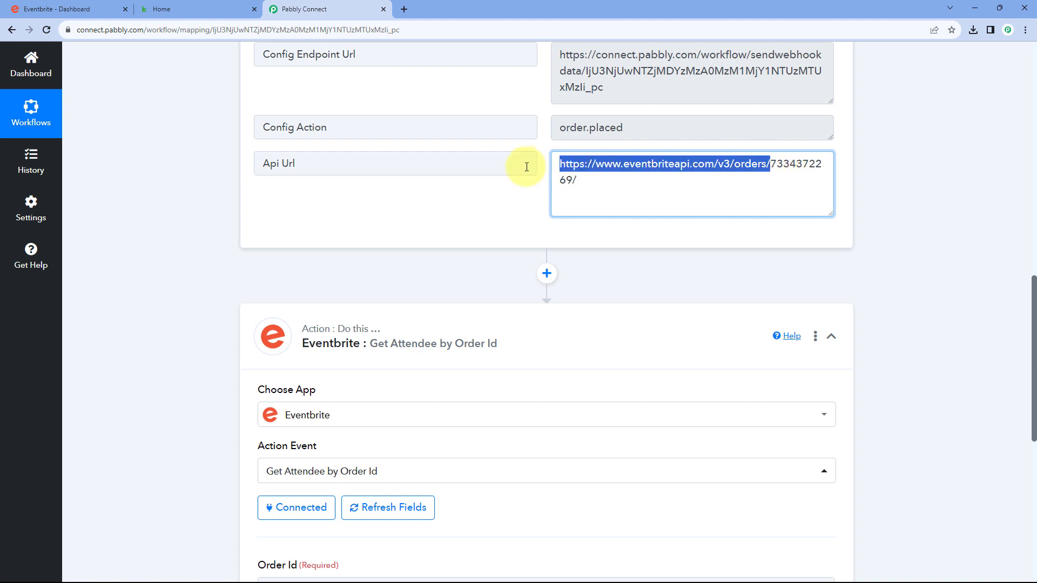
pyautogui.click(577, 179)
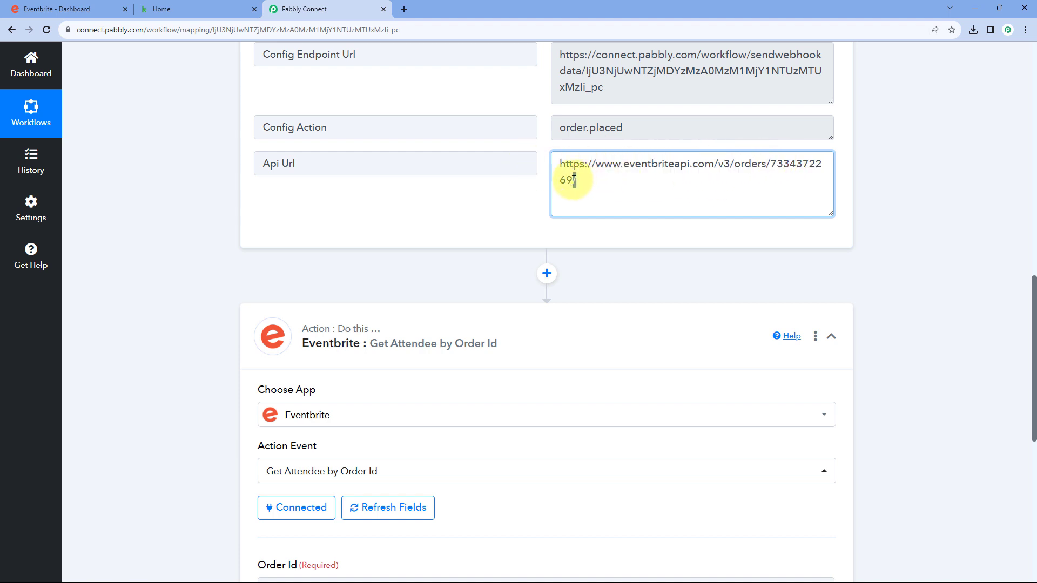
pyautogui.moveTo(572, 180); pyautogui.dragTo(771, 165)
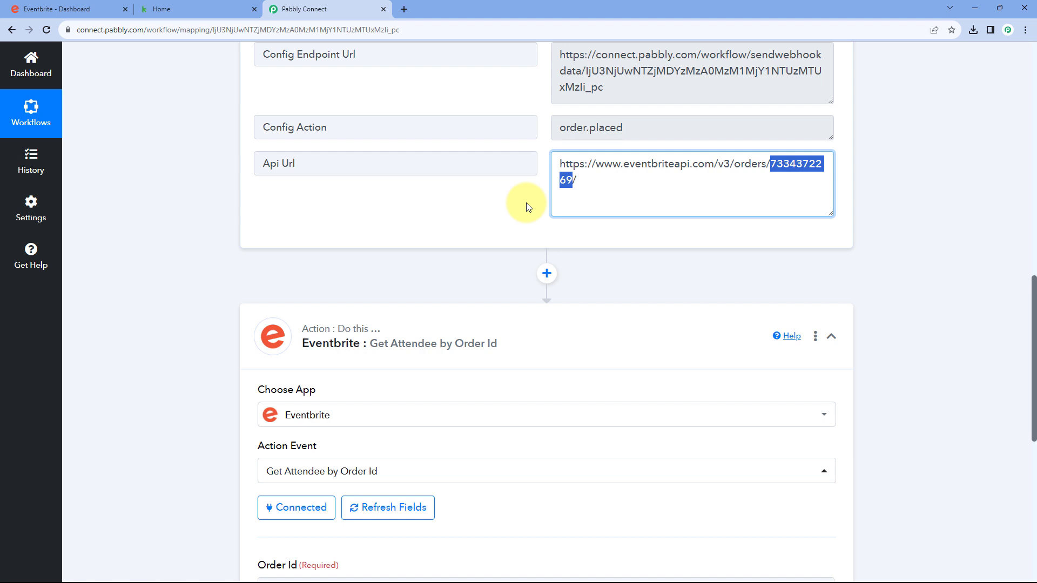
pyautogui.click(593, 189)
pyautogui.moveTo(574, 179); pyautogui.dragTo(776, 160)
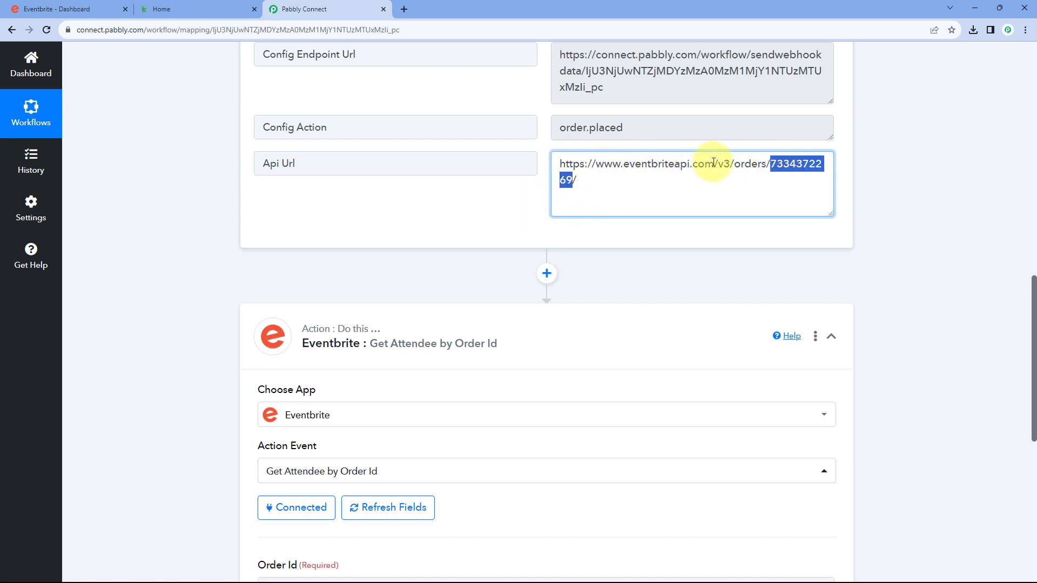
pyautogui.scroll(-1, 498, 200)
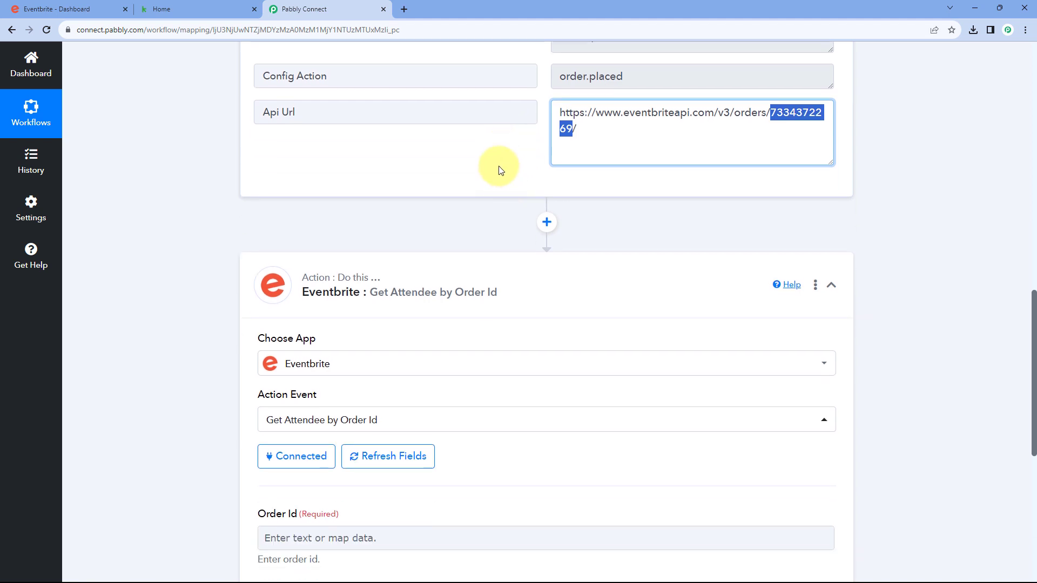
# Insert a Text Formatter by Pabbly step with the Text Parser action after the trigger and connect it
pyautogui.click(546, 221)
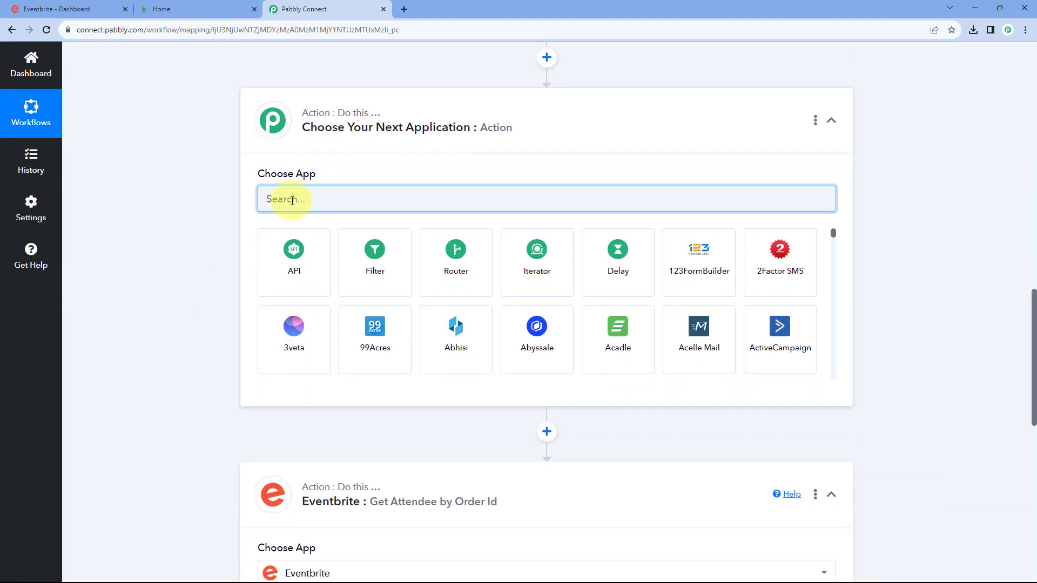
pyautogui.write('Text')
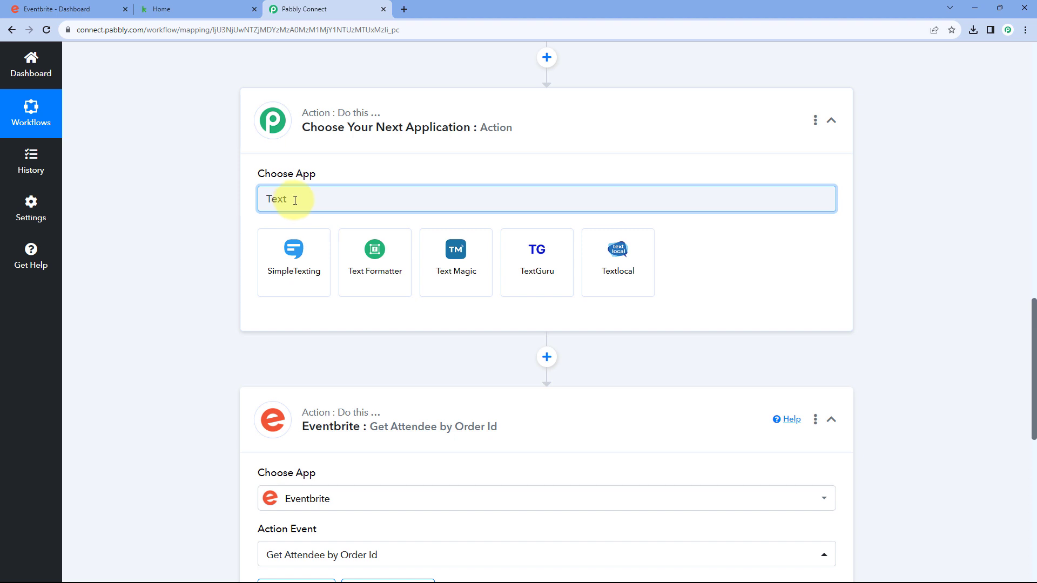
pyautogui.click(377, 268)
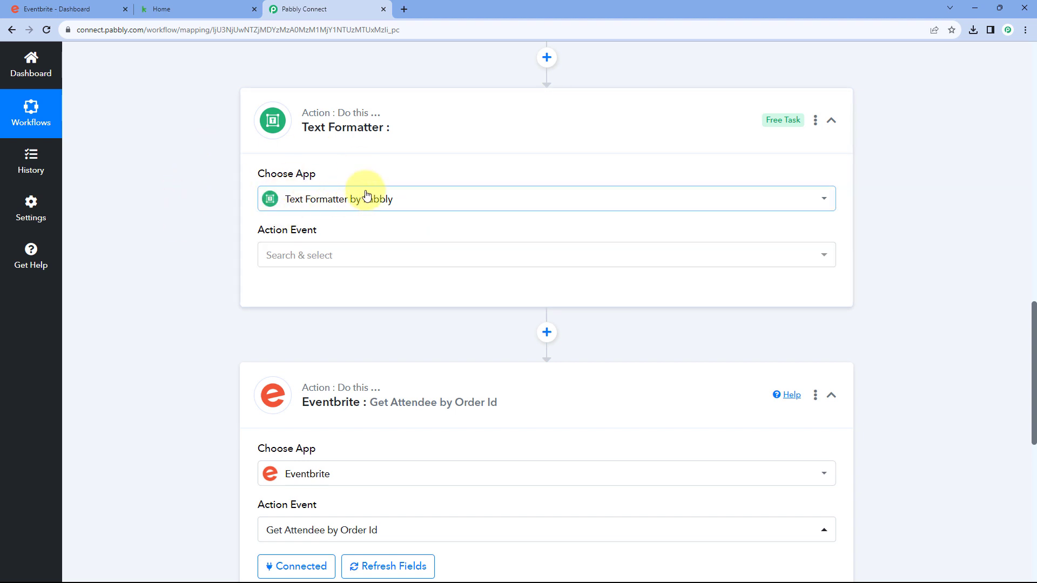
pyautogui.click(345, 262)
pyautogui.scroll(-2, 203, 246)
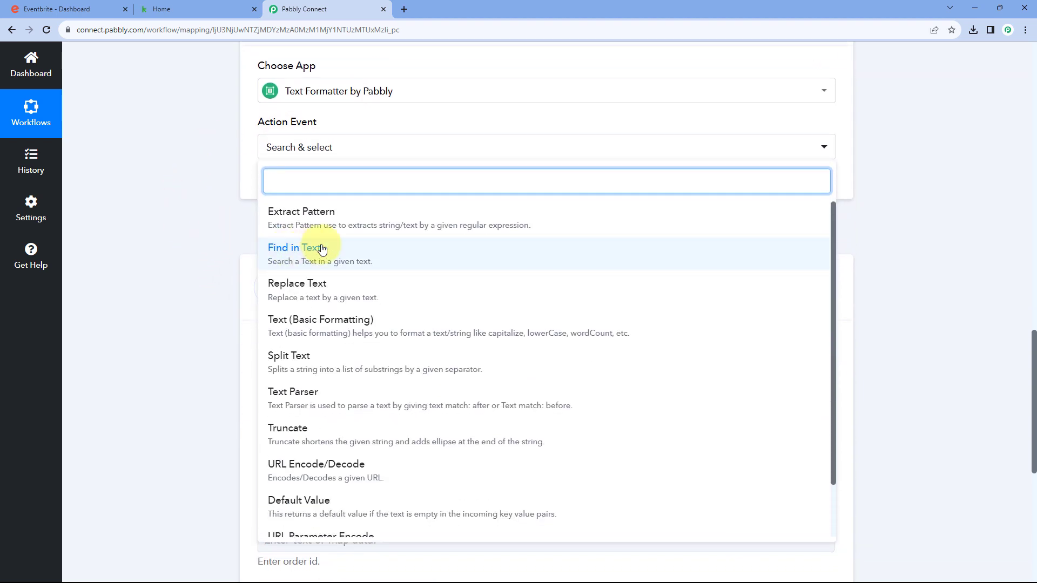
pyautogui.scroll(-1, 322, 248)
pyautogui.click(329, 344)
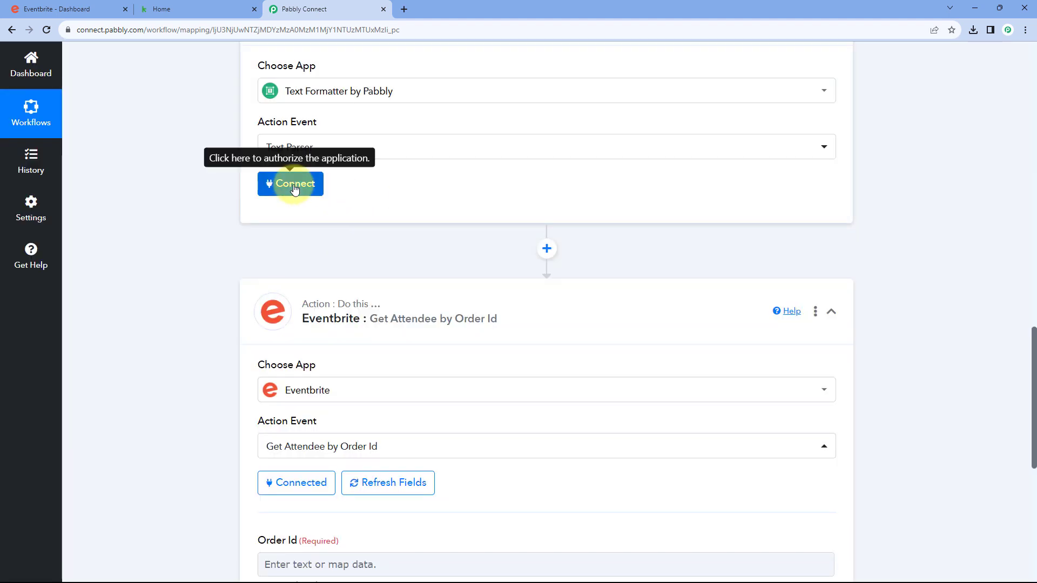
pyautogui.click(295, 187)
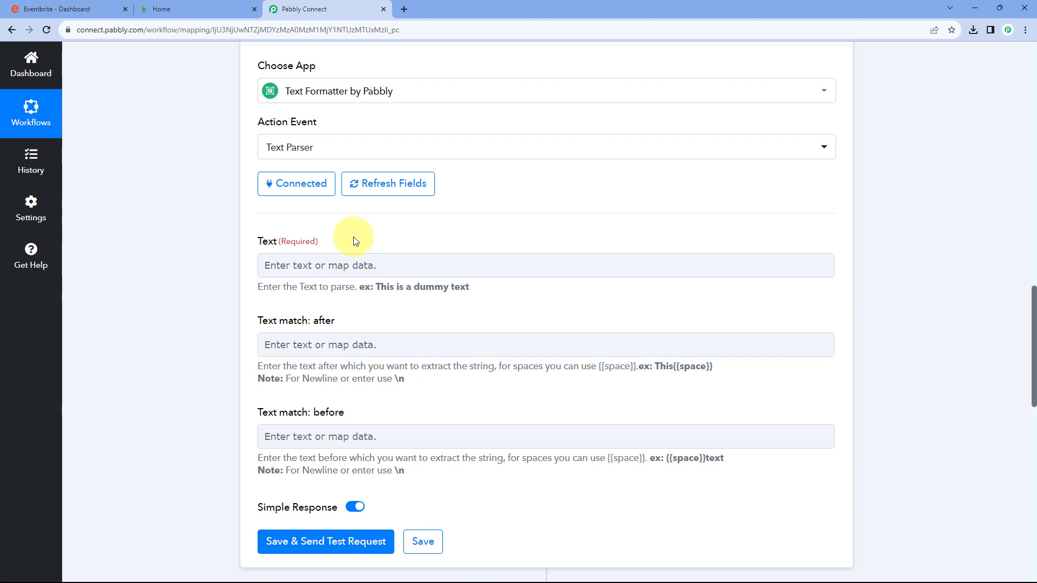
# Examine the Api Url value in the New Order trigger response
pyautogui.scroll(7, 637, 220)
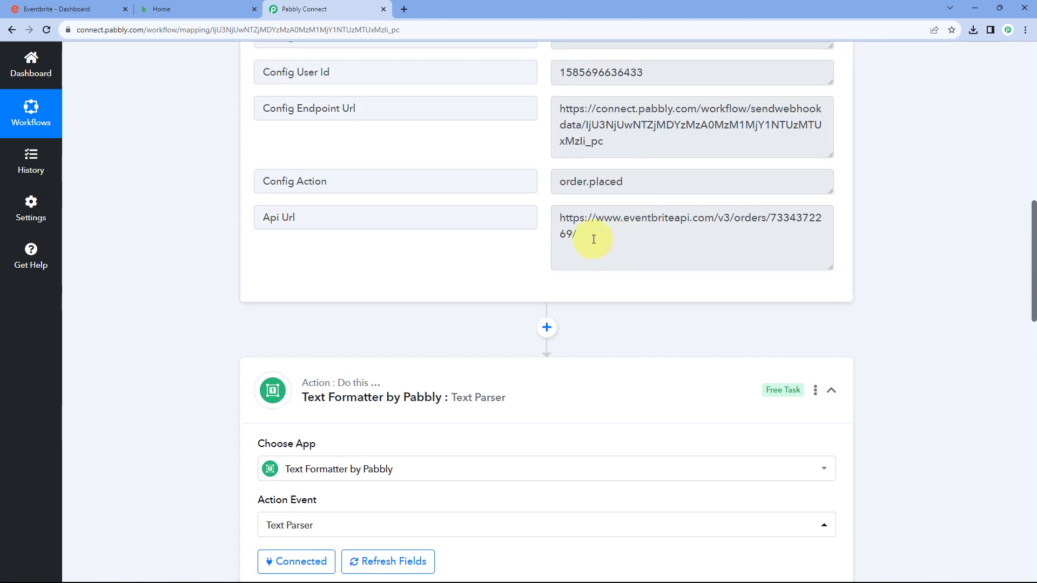
pyautogui.moveTo(589, 236); pyautogui.dragTo(559, 215)
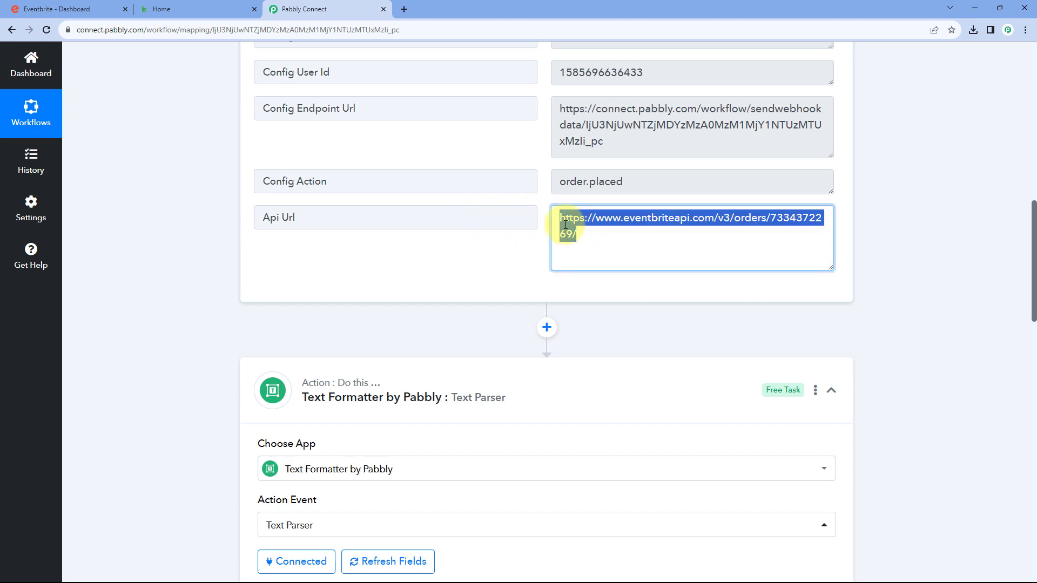
pyautogui.click(585, 230)
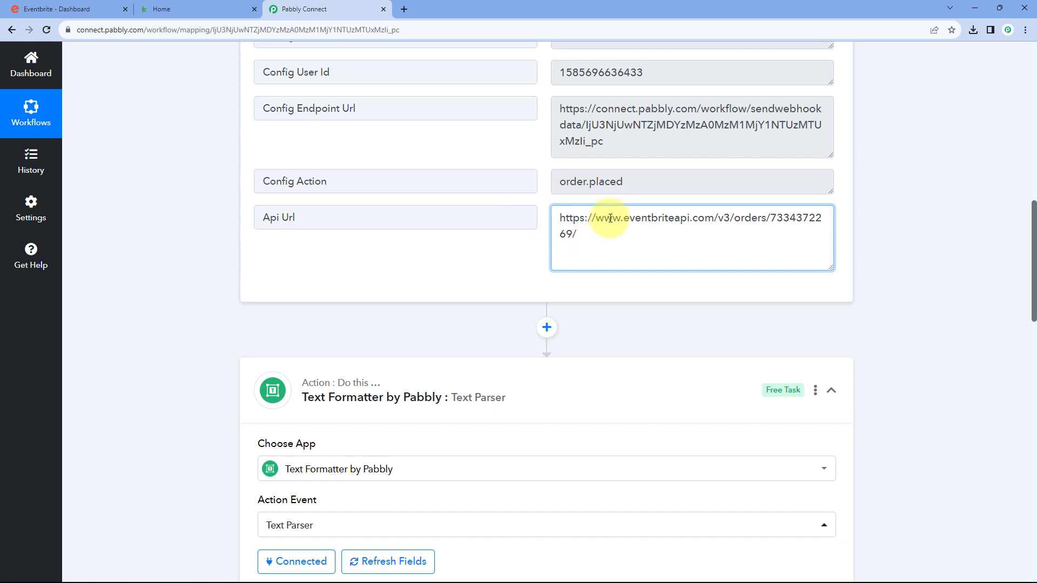
pyautogui.click(543, 212)
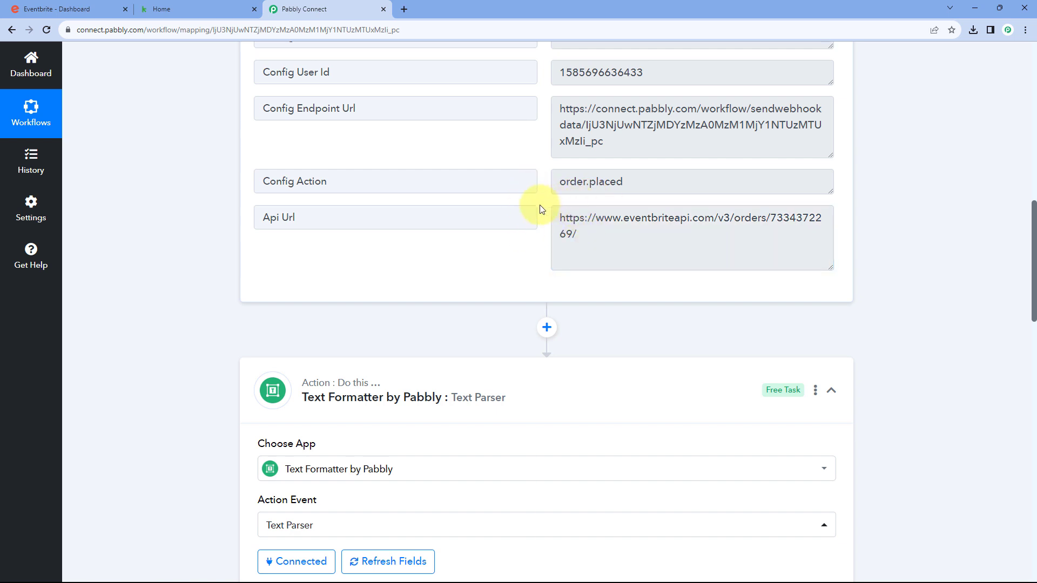
pyautogui.scroll(-7, 540, 232)
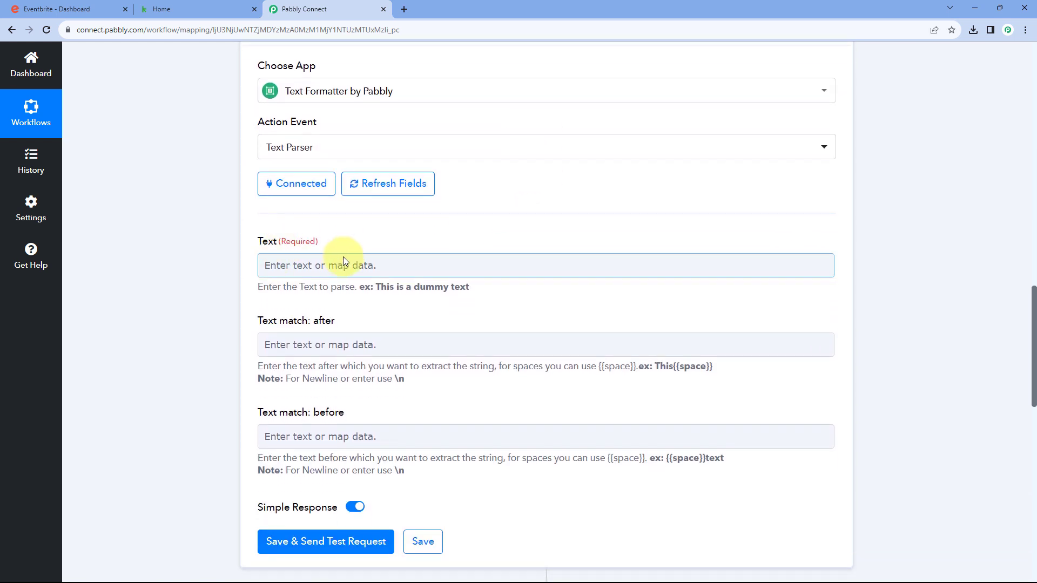
pyautogui.scroll(-1, 244, 263)
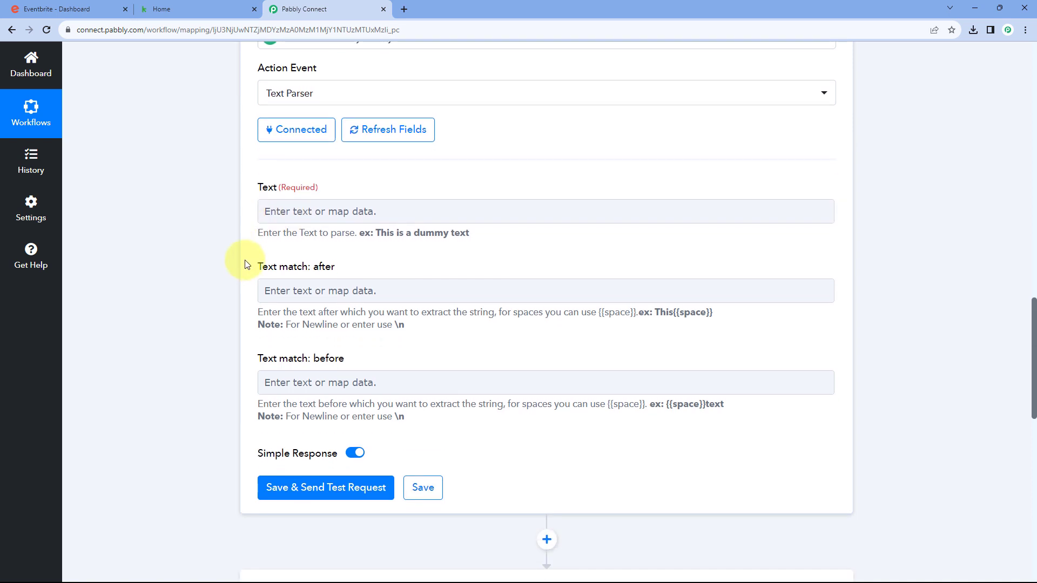
# Map the '1. Eventbrite: New Order' Api Url into the Text Parser's Text field
pyautogui.click(289, 210)
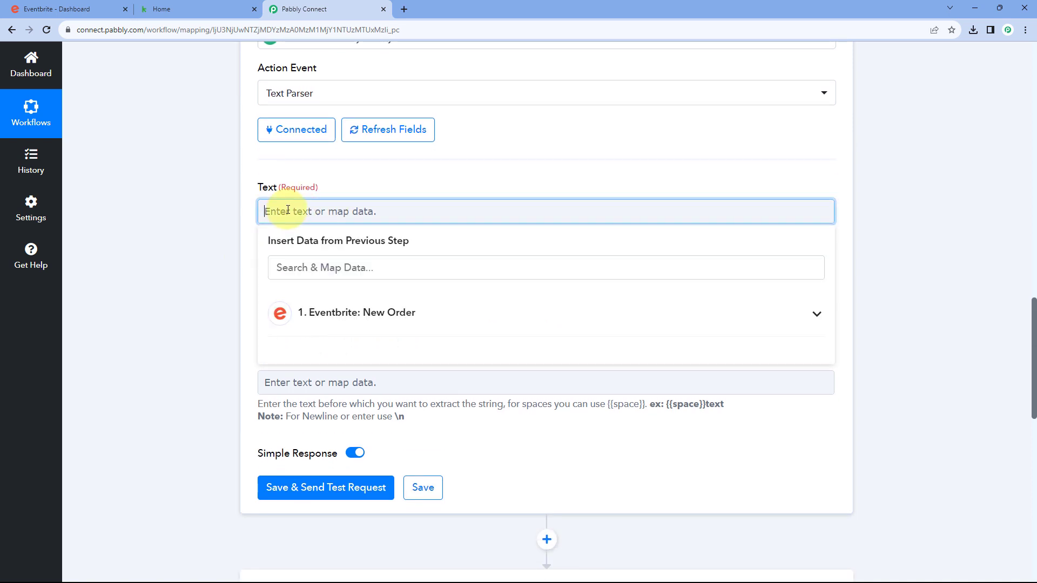
pyautogui.click(435, 315)
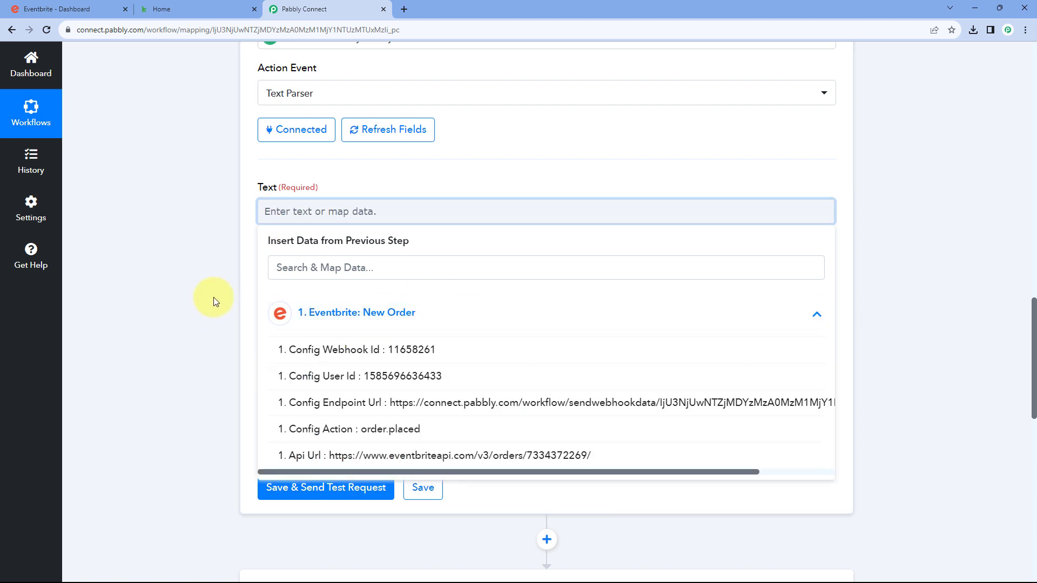
pyautogui.scroll(-1, 338, 288)
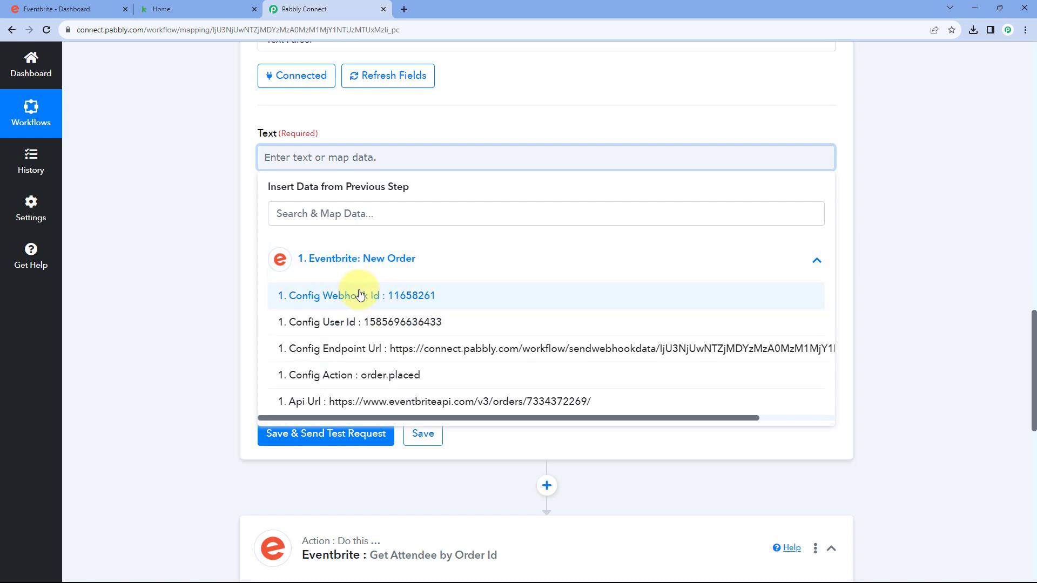
pyautogui.click(338, 404)
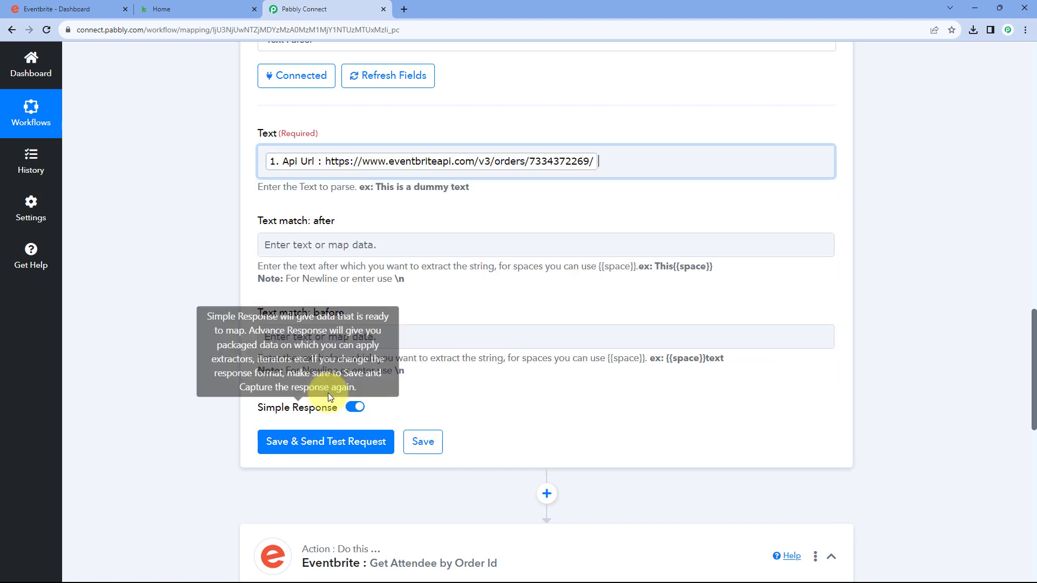
pyautogui.click(228, 202)
pyautogui.scroll(10, 640, 202)
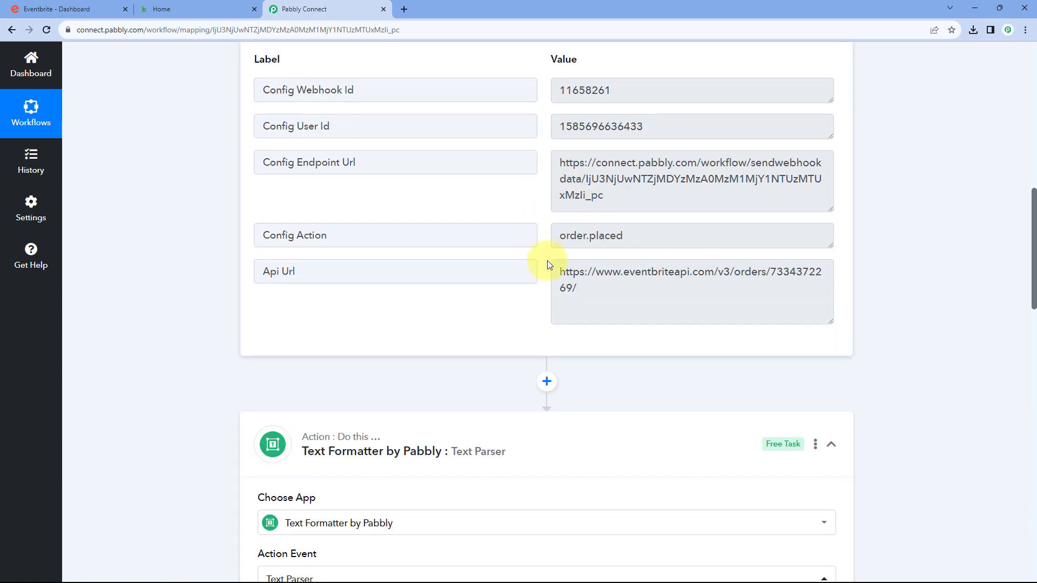
pyautogui.scroll(-3, 544, 262)
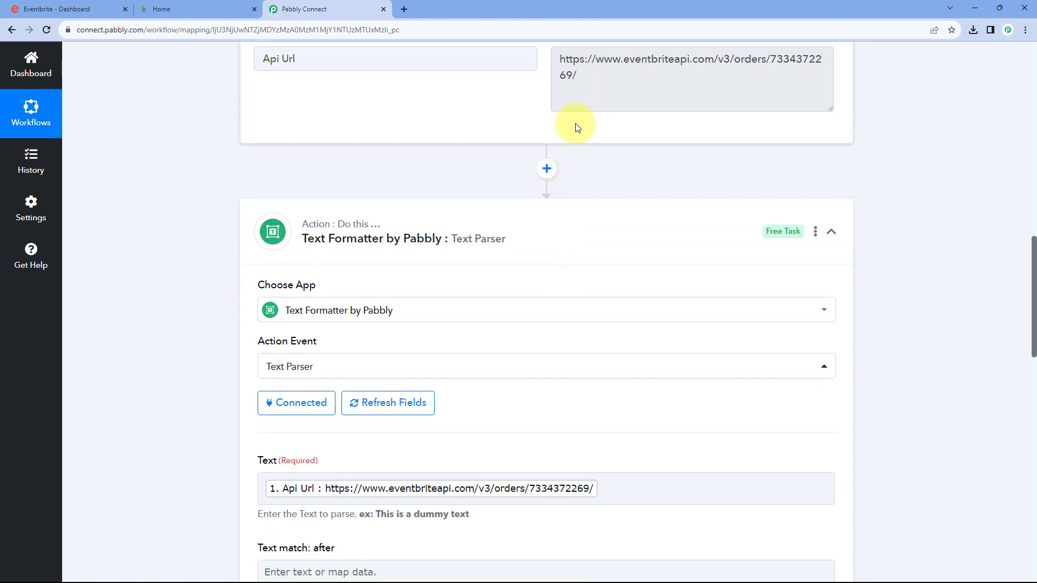
# Point out the order number and the 'orders/' part within the Api Url
pyautogui.moveTo(570, 130); pyautogui.dragTo(770, 111)
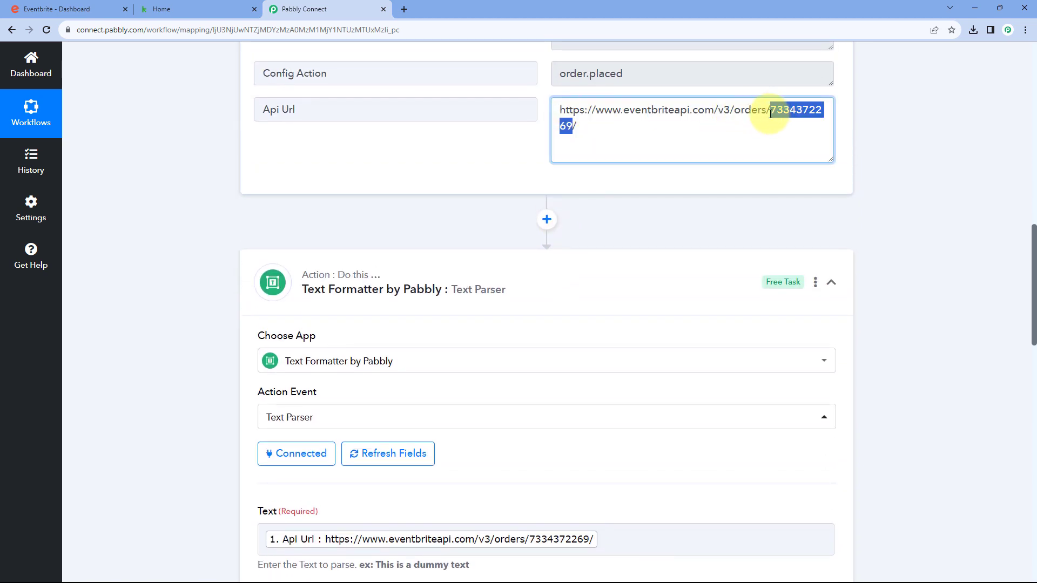
pyautogui.click(497, 167)
pyautogui.scroll(-6, 343, 179)
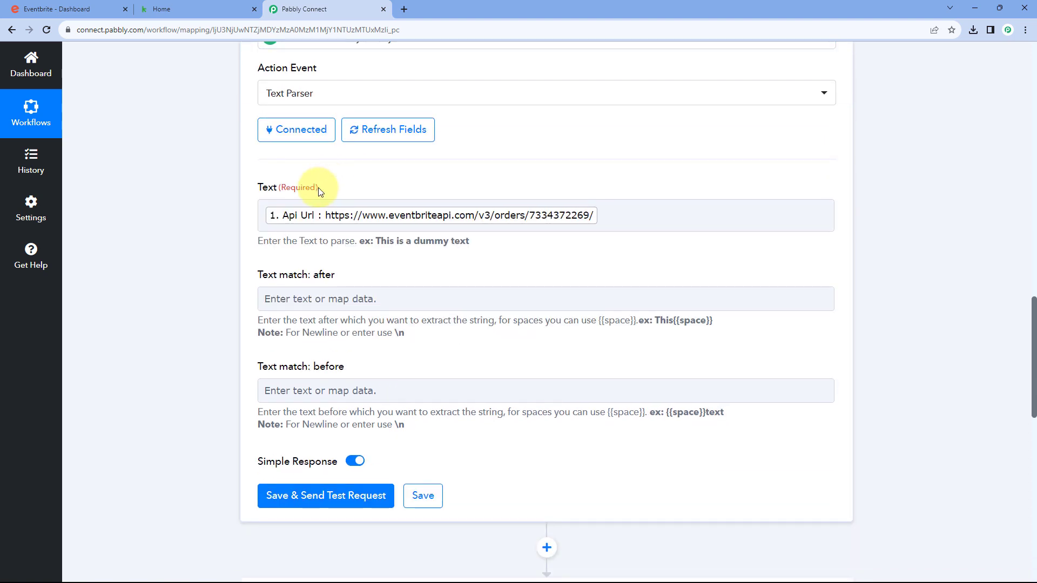
pyautogui.scroll(-1, 281, 205)
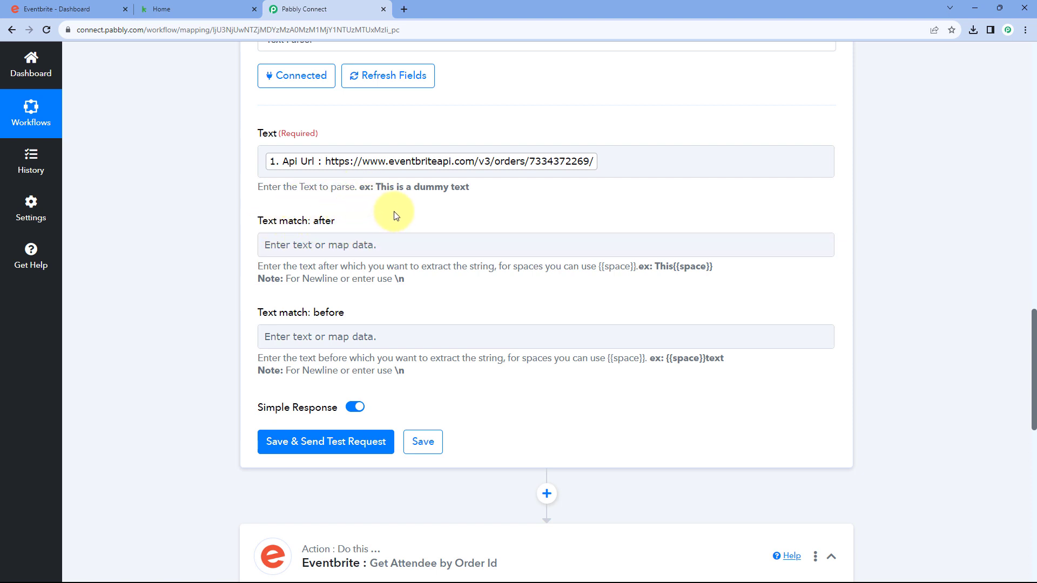
pyautogui.scroll(10, 615, 206)
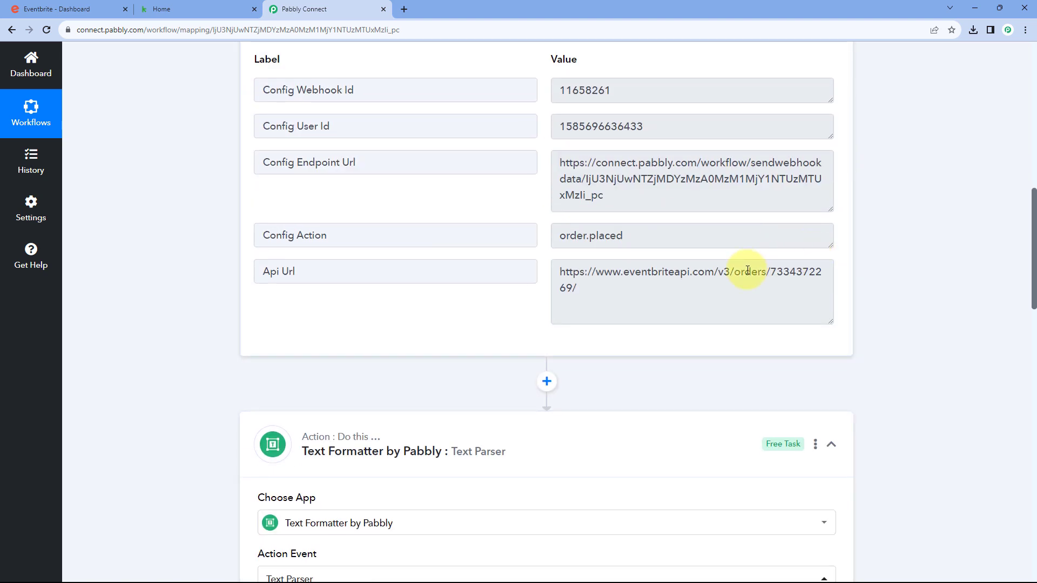
pyautogui.moveTo(771, 272); pyautogui.dragTo(736, 272)
pyautogui.click(562, 286)
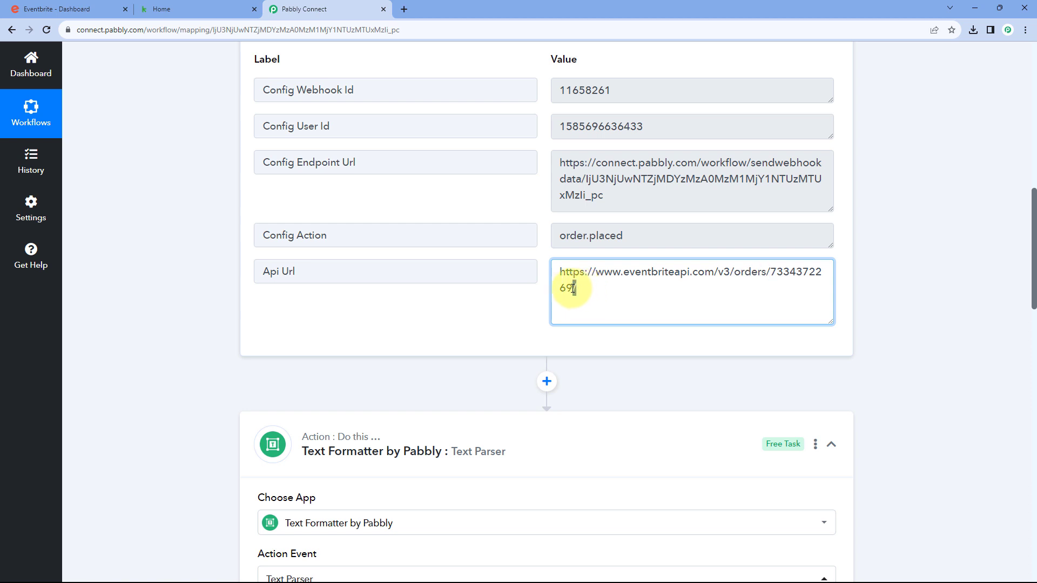
pyautogui.click(531, 307)
# Set Text match: after to 'orders/' and Text match: before to '/'
pyautogui.scroll(-7, 528, 304)
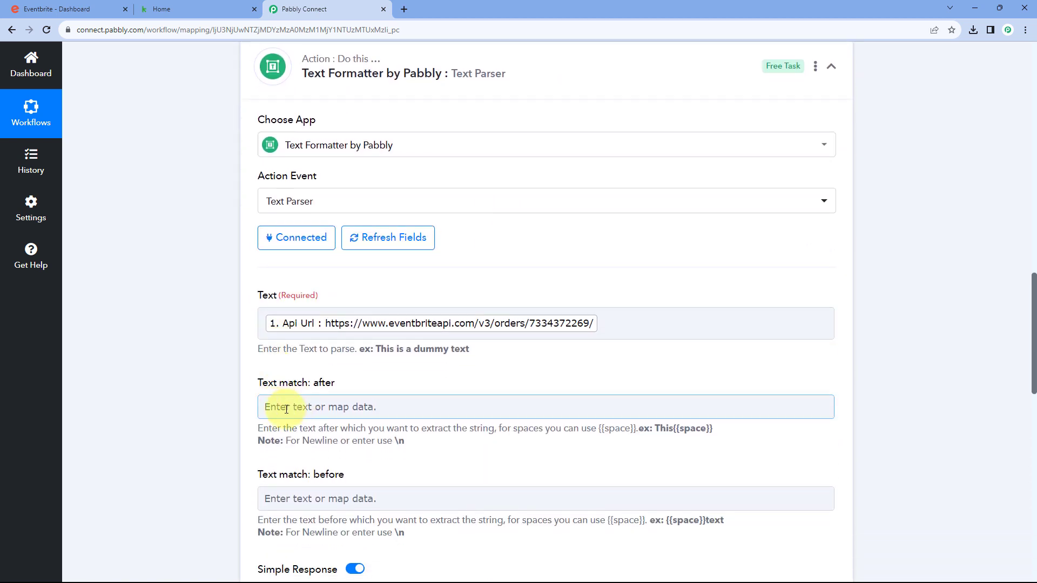
pyautogui.click(285, 407)
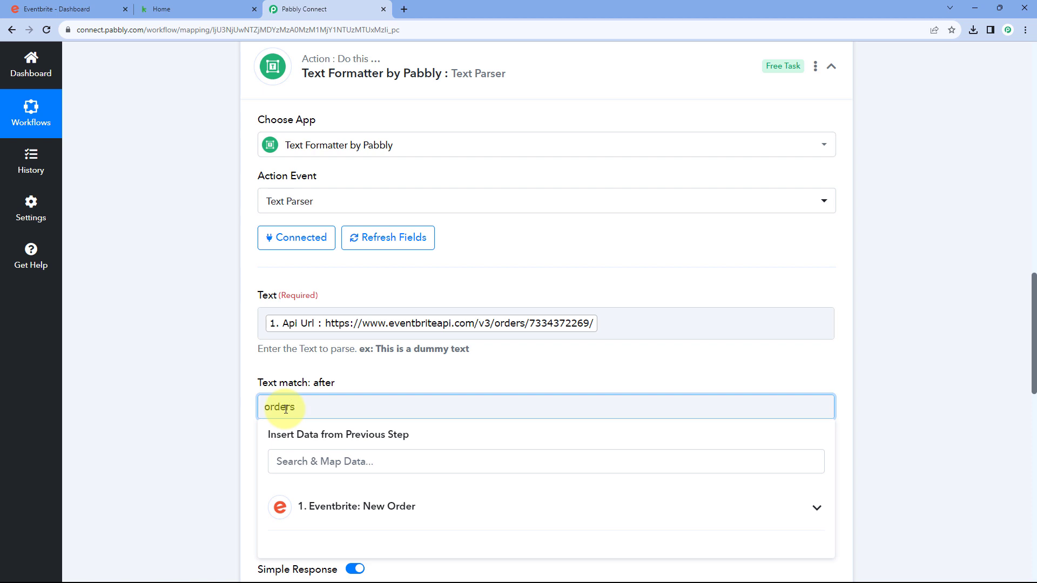
pyautogui.click(222, 391)
pyautogui.scroll(-3, 243, 367)
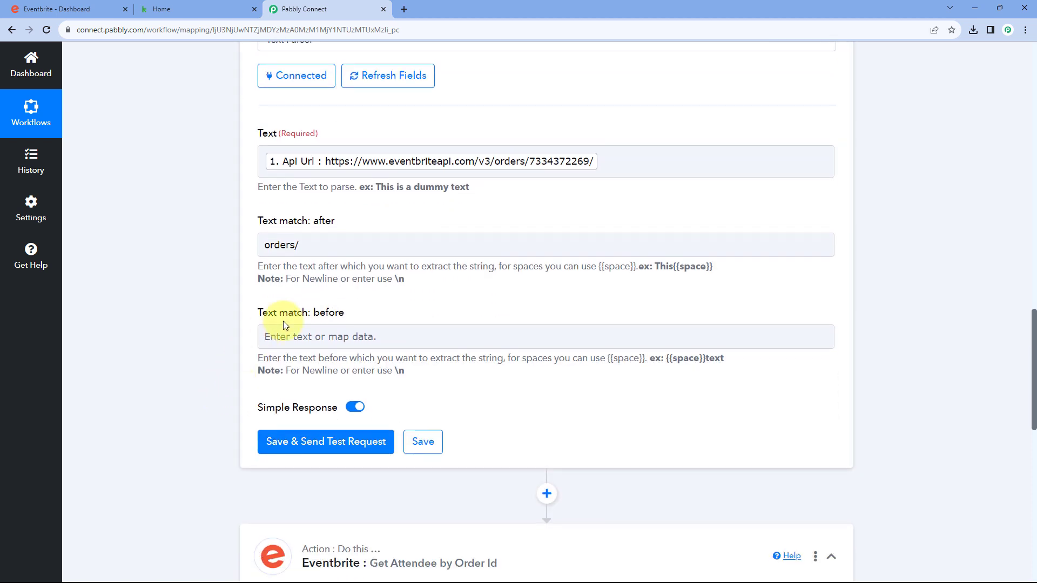
pyautogui.click(324, 338)
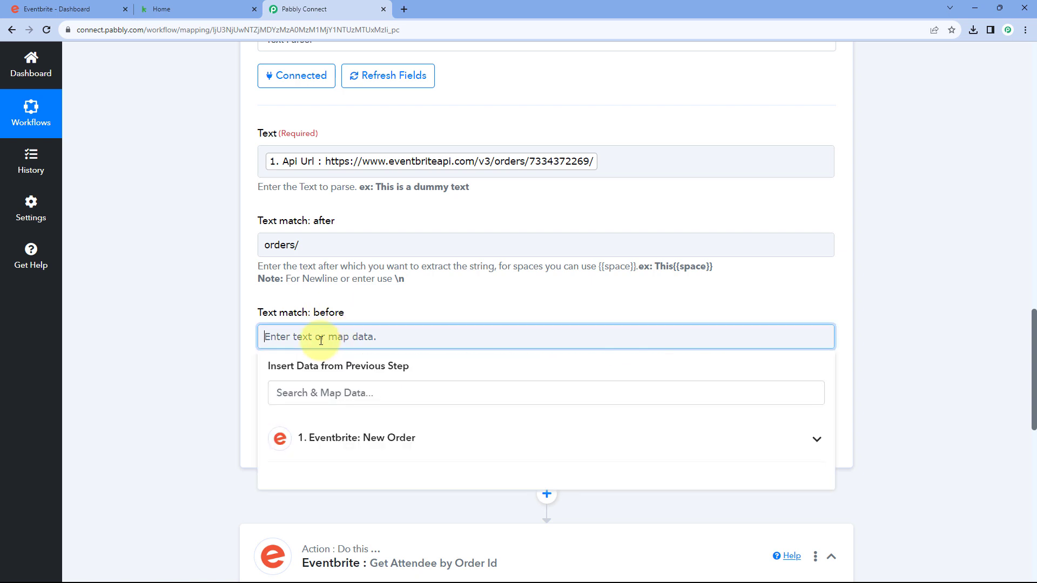
pyautogui.click(366, 305)
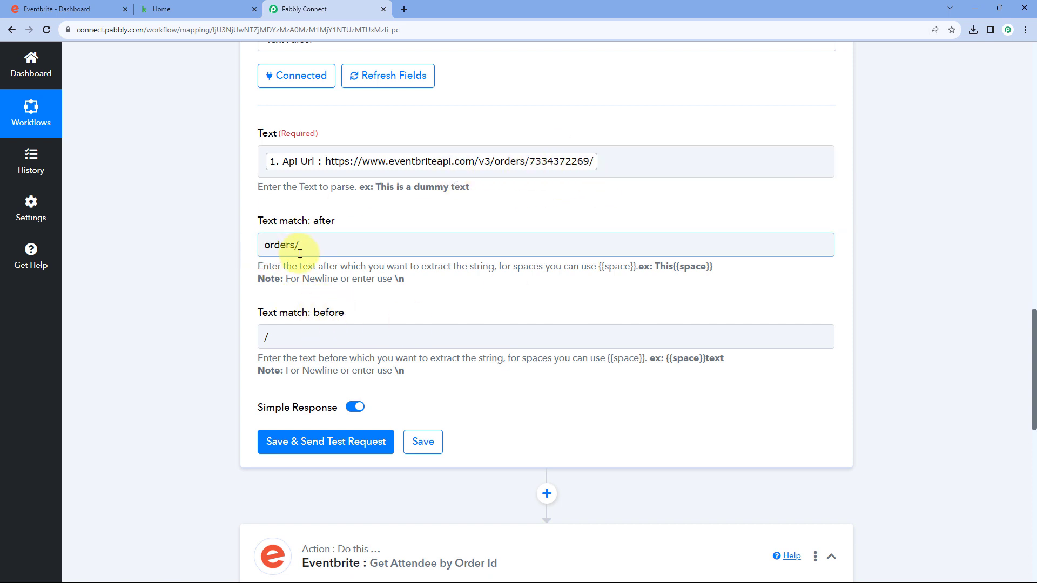
pyautogui.scroll(-1, 463, 208)
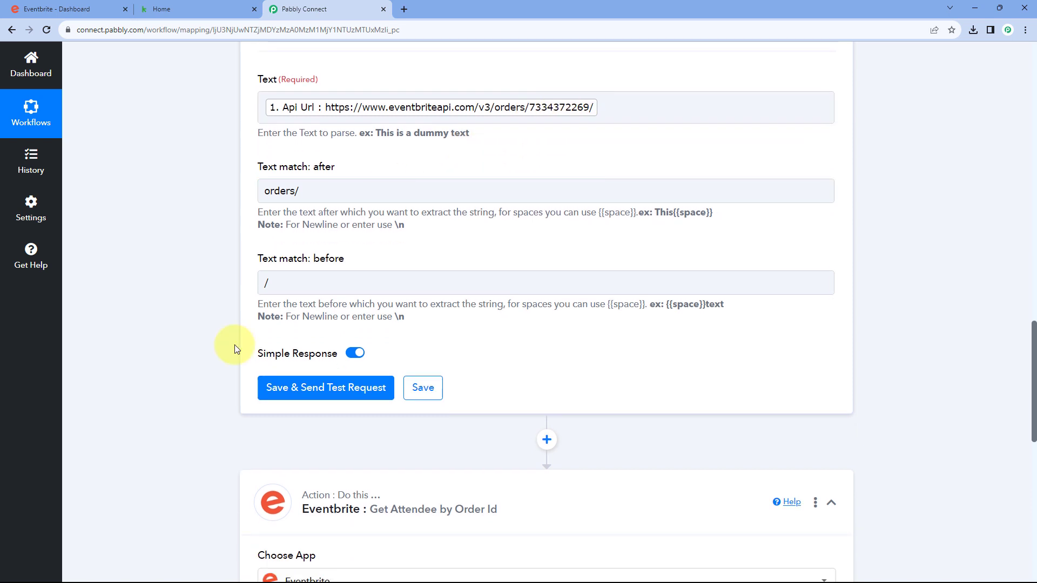
# Save and test the Text Parser step to get its Result value
pyautogui.click(331, 396)
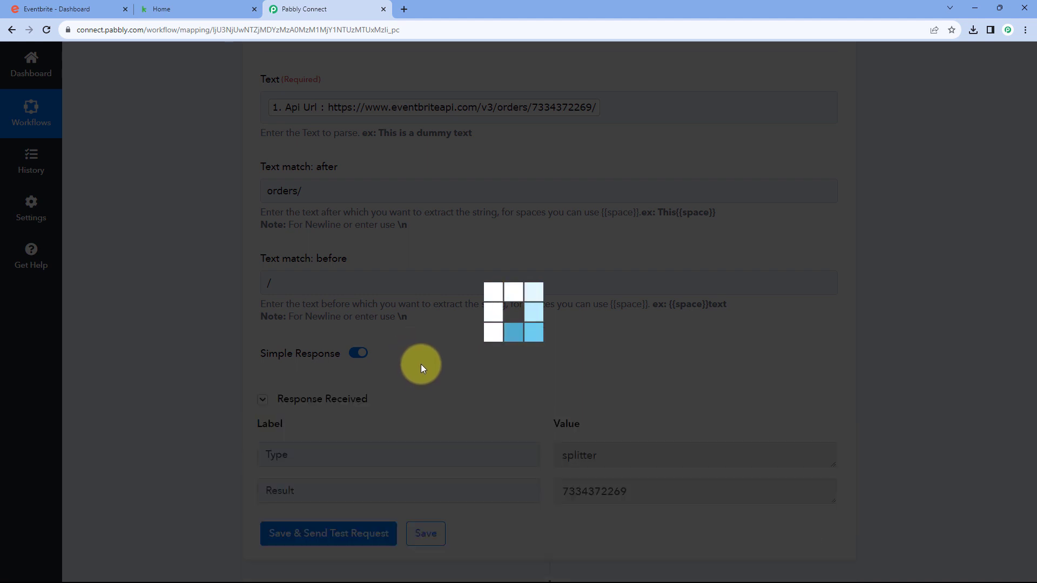
pyautogui.scroll(-3, 467, 351)
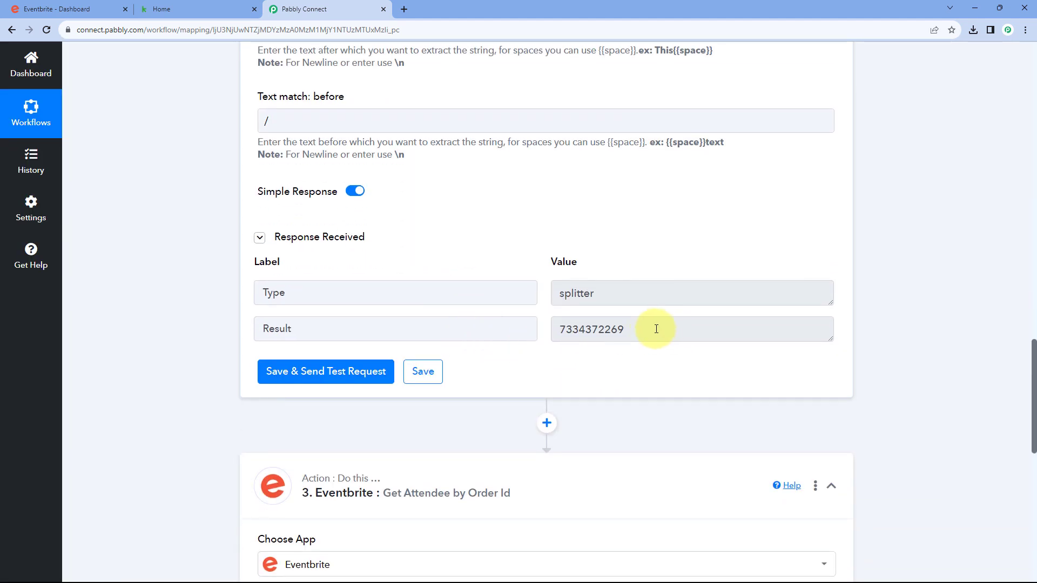
pyautogui.moveTo(655, 328); pyautogui.dragTo(556, 329)
pyautogui.click(544, 320)
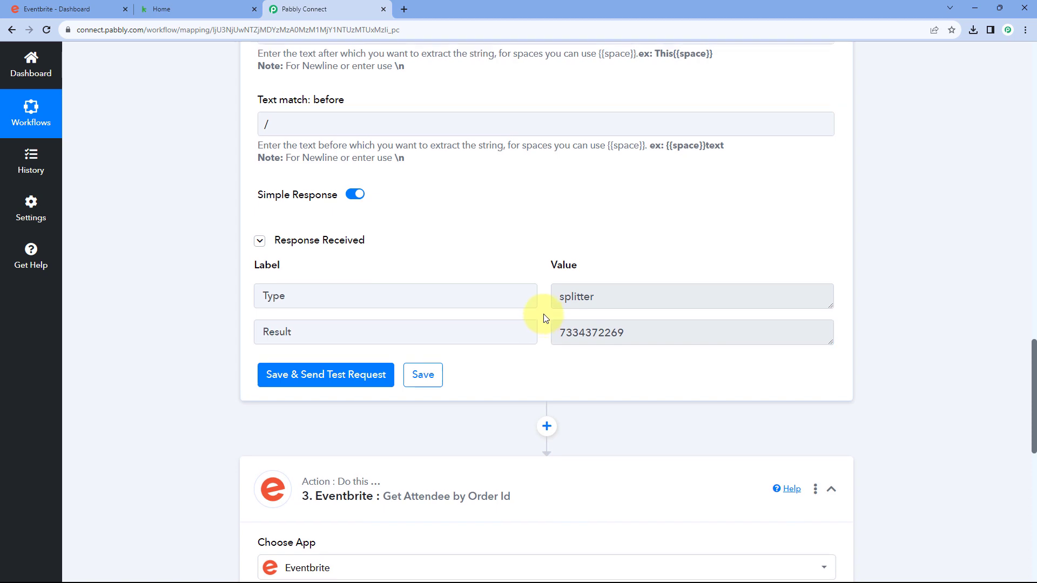
pyautogui.scroll(10, 546, 318)
pyautogui.scroll(3, 545, 319)
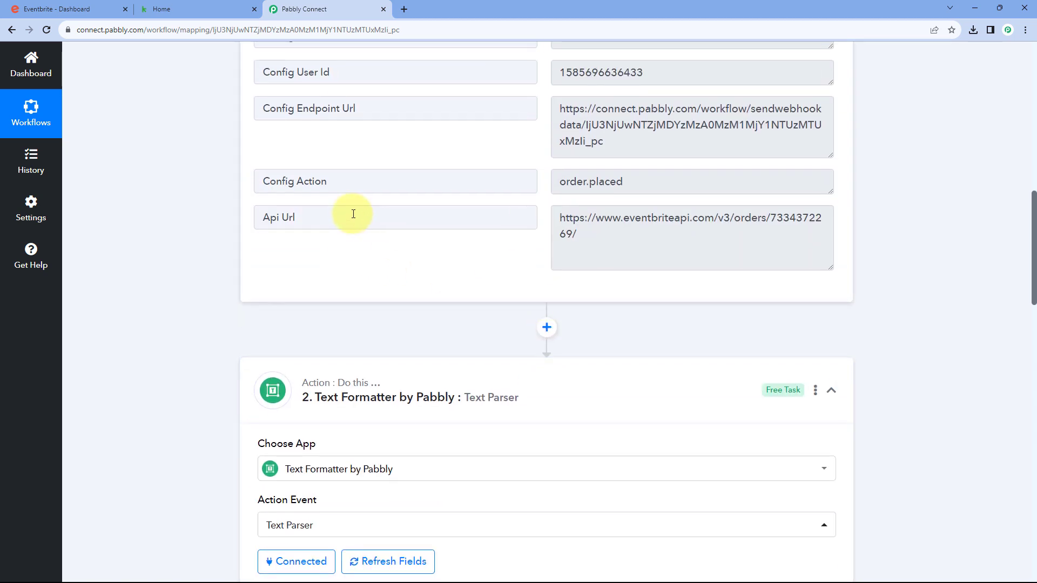
pyautogui.moveTo(583, 242); pyautogui.dragTo(552, 212)
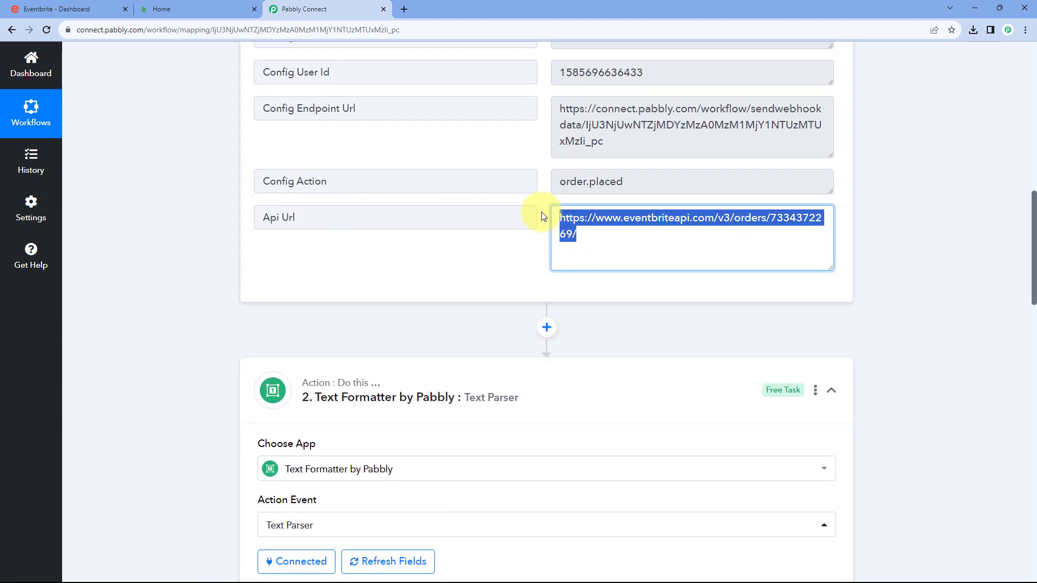
pyautogui.click(542, 215)
pyautogui.moveTo(338, 216); pyautogui.dragTo(262, 217)
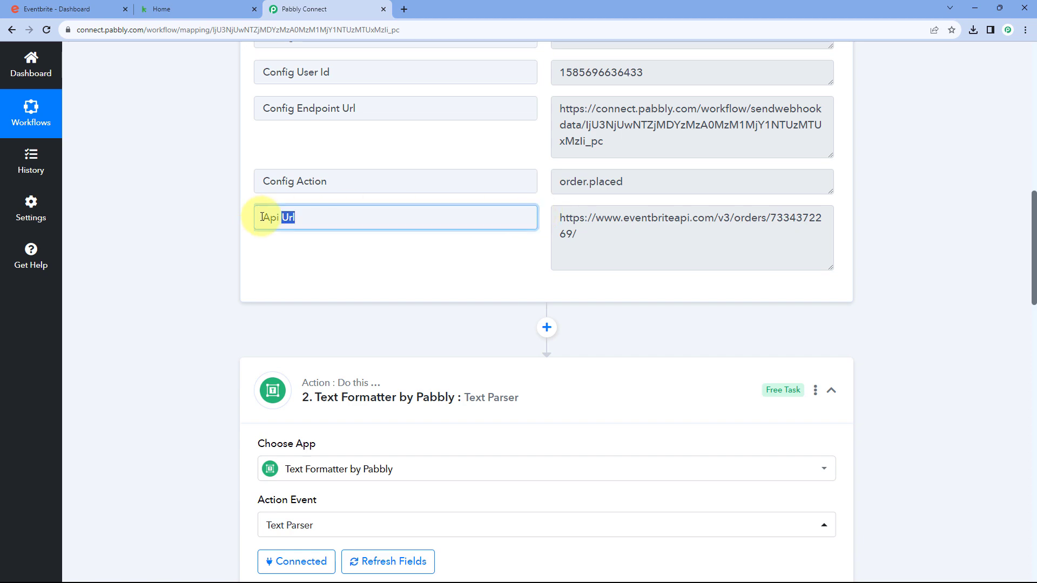
pyautogui.click(569, 232)
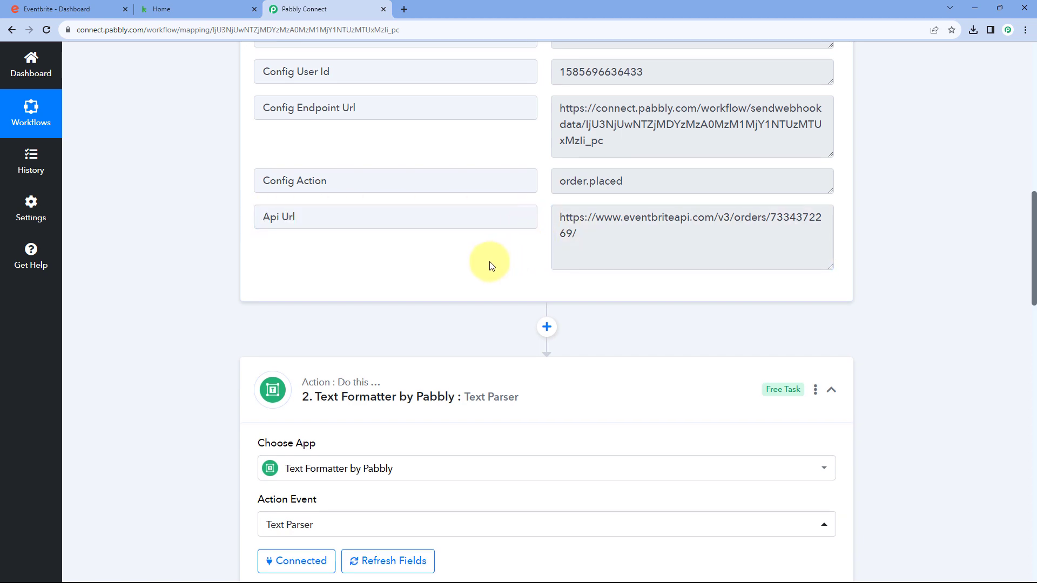
pyautogui.scroll(-5, 506, 255)
pyautogui.scroll(-10, 507, 255)
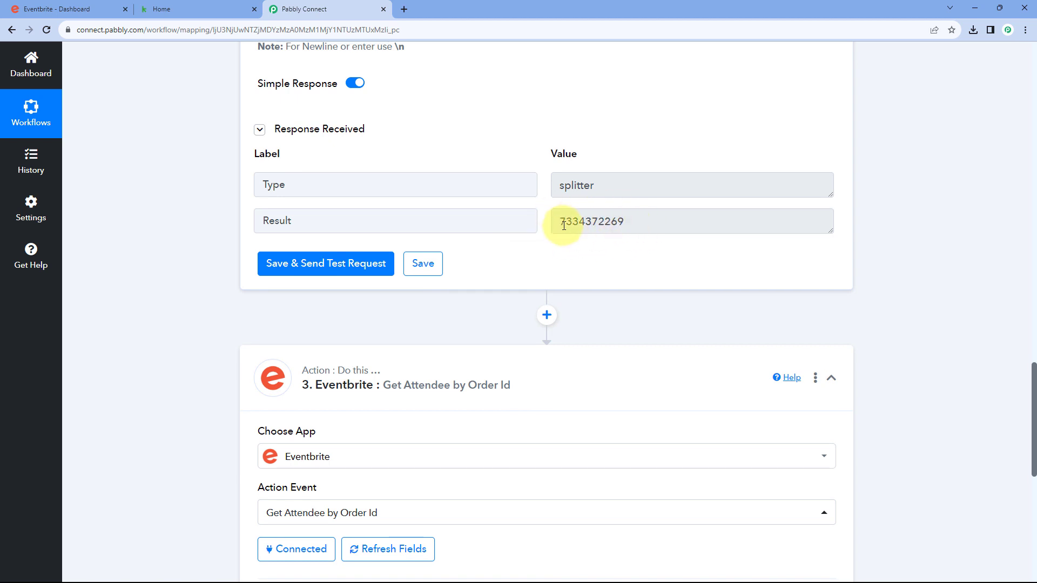
pyautogui.click(620, 222)
pyautogui.doubleClick(620, 221)
pyautogui.click(557, 254)
pyautogui.scroll(-5, 561, 257)
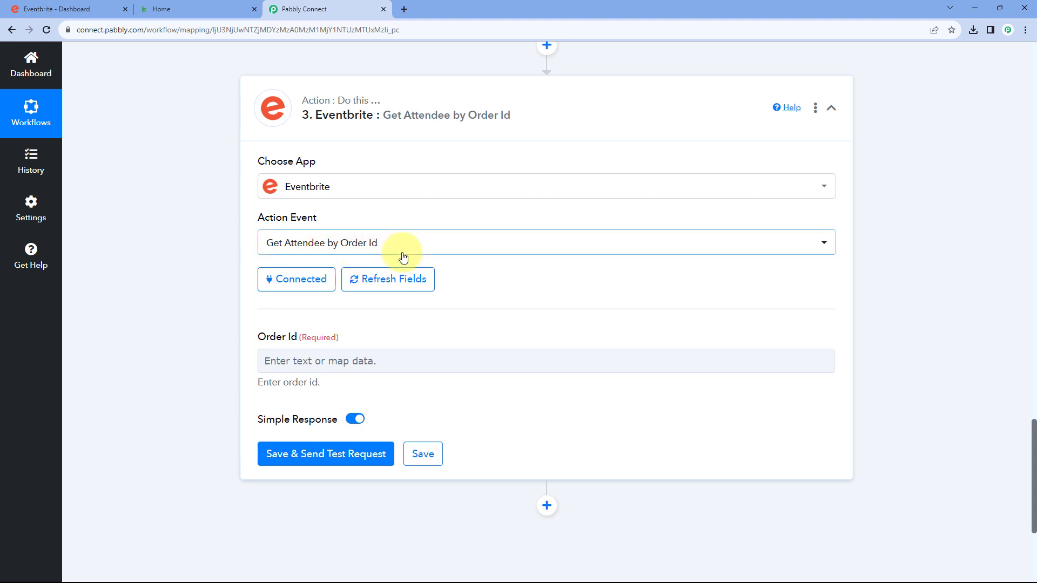
# Refresh the Get Attendee step's fields so Order Id can be mapped
pyautogui.click(296, 359)
pyautogui.scroll(-1, 241, 313)
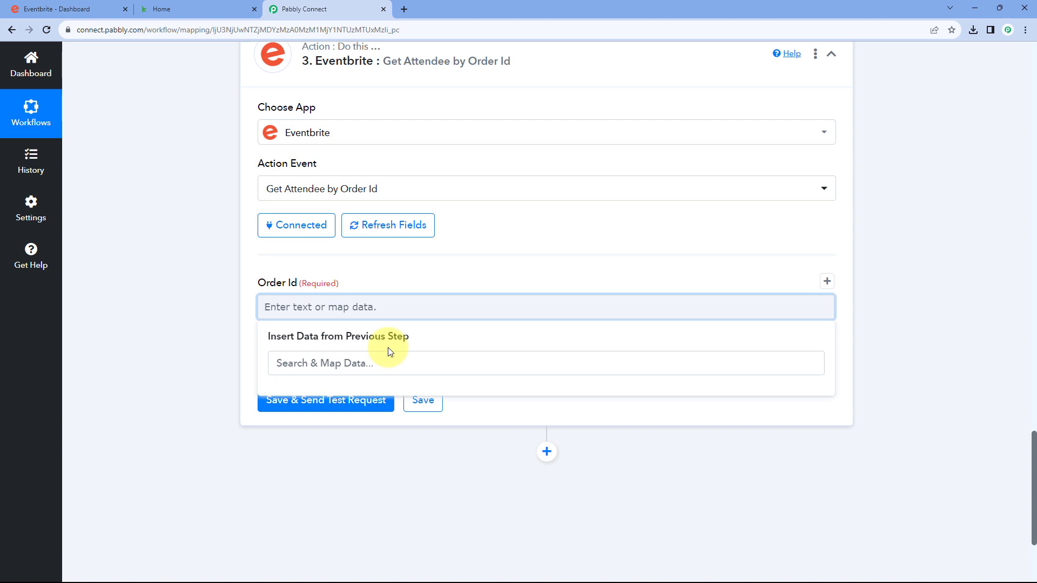
pyautogui.click(440, 278)
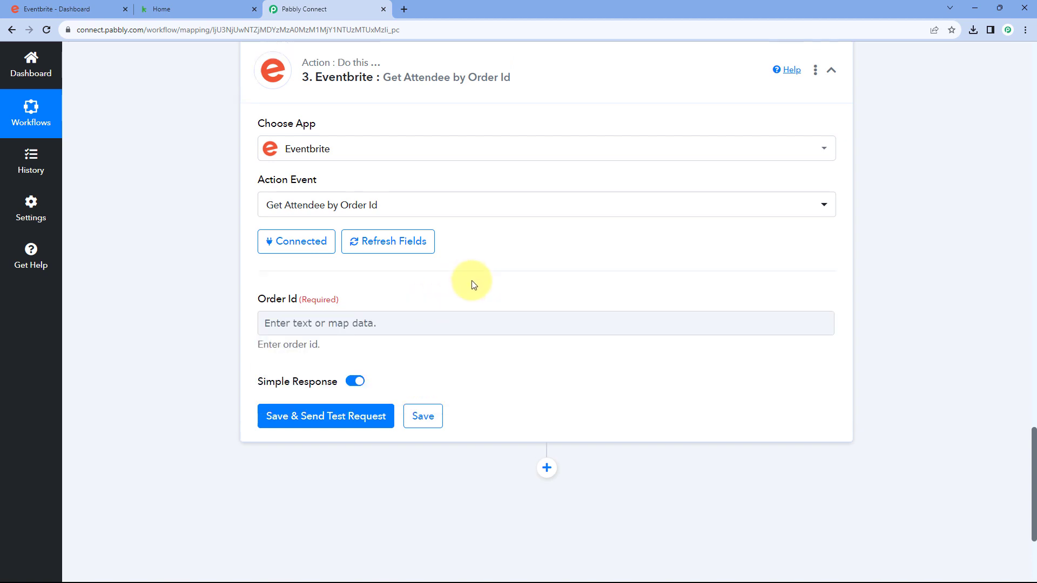
pyautogui.scroll(8, 470, 285)
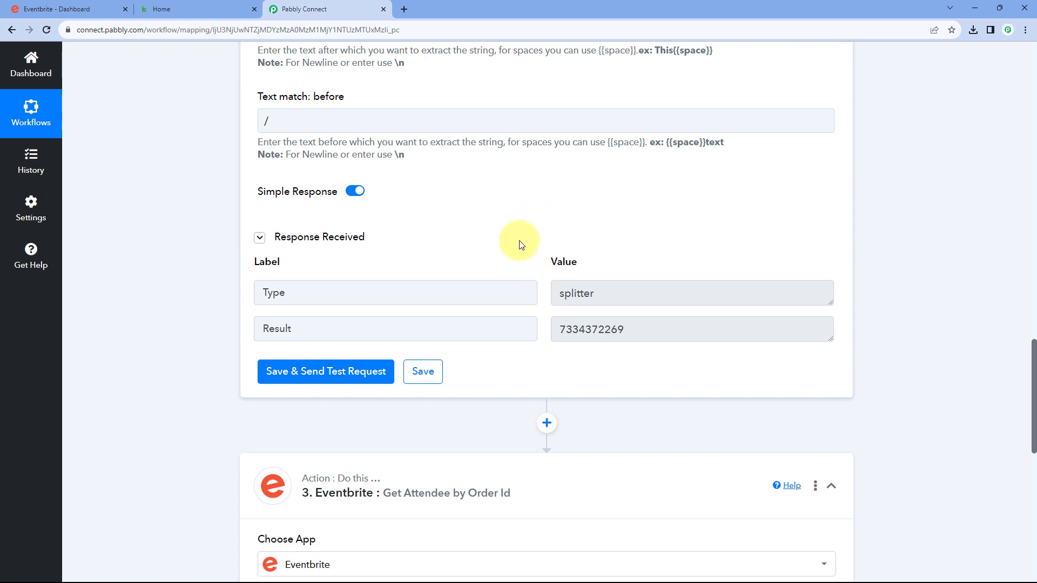
pyautogui.scroll(-4, 521, 245)
pyautogui.scroll(-3, 474, 280)
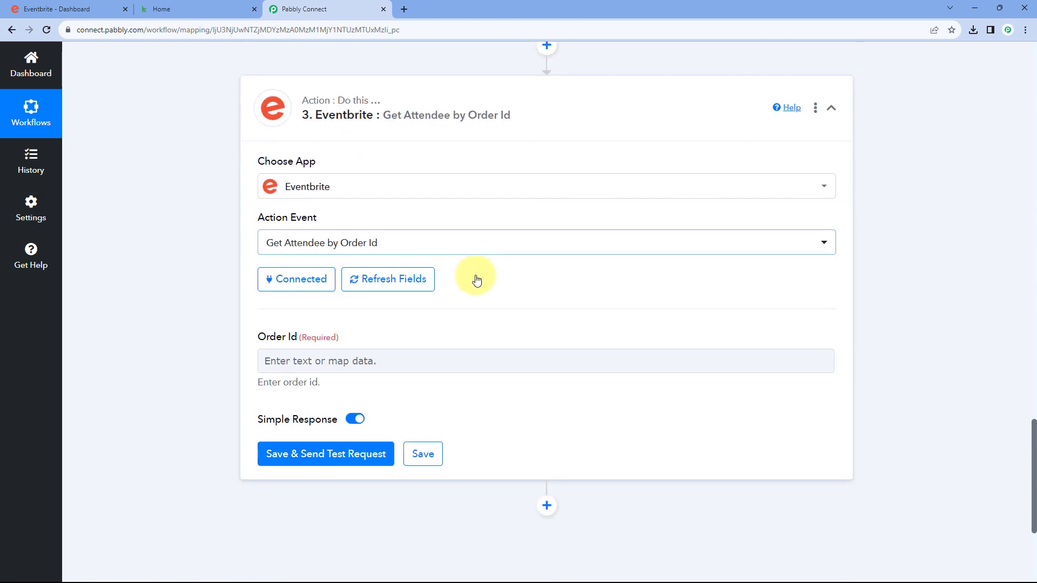
pyautogui.click(382, 281)
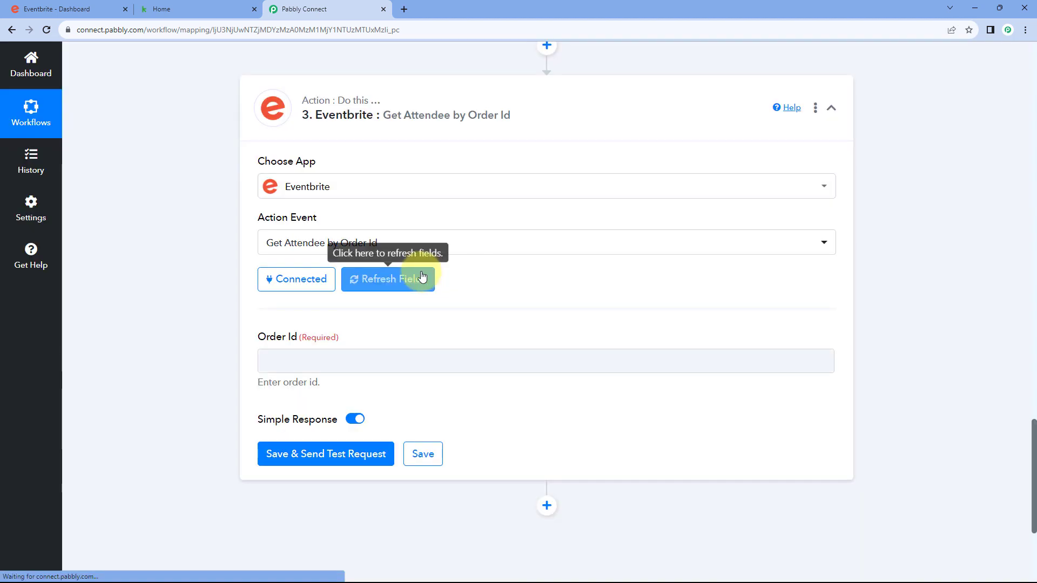
# Map '2. Text Formatter by Pabbly: Text Parser' Result into the Order Id field
pyautogui.scroll(-1, 346, 303)
pyautogui.click(305, 308)
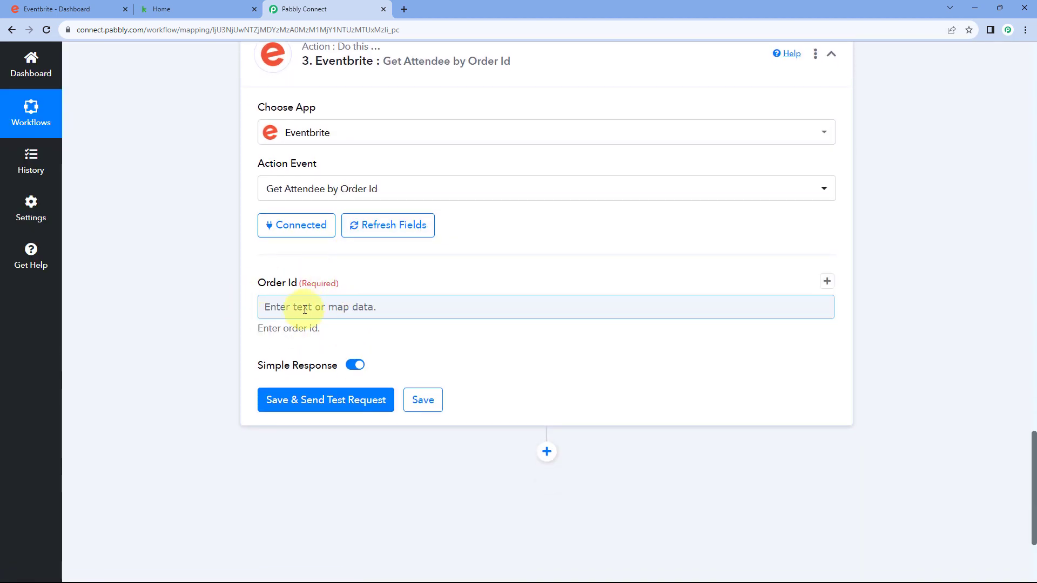
pyautogui.scroll(-3, 232, 292)
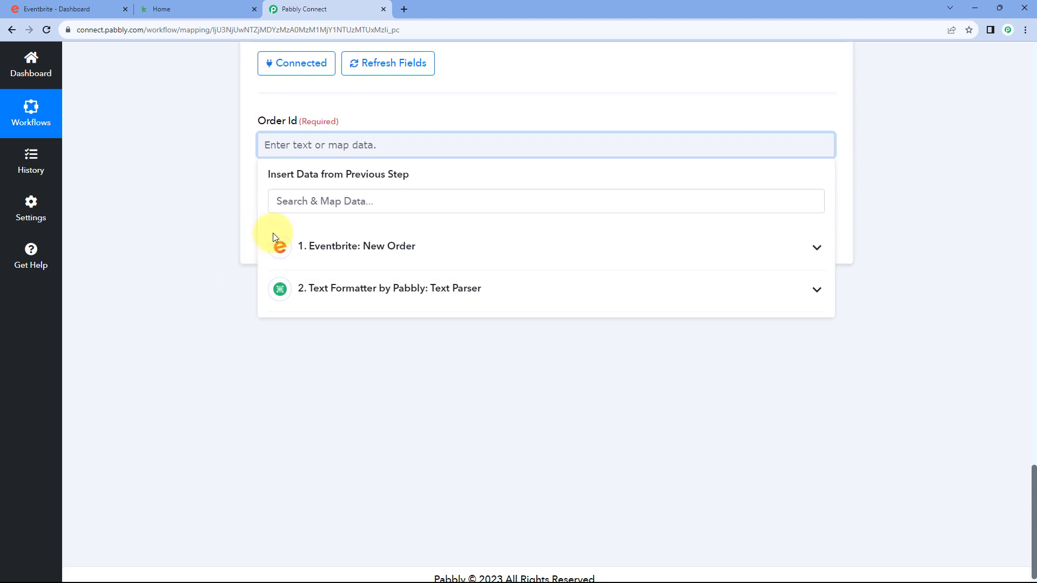
pyautogui.click(324, 247)
pyautogui.click(354, 421)
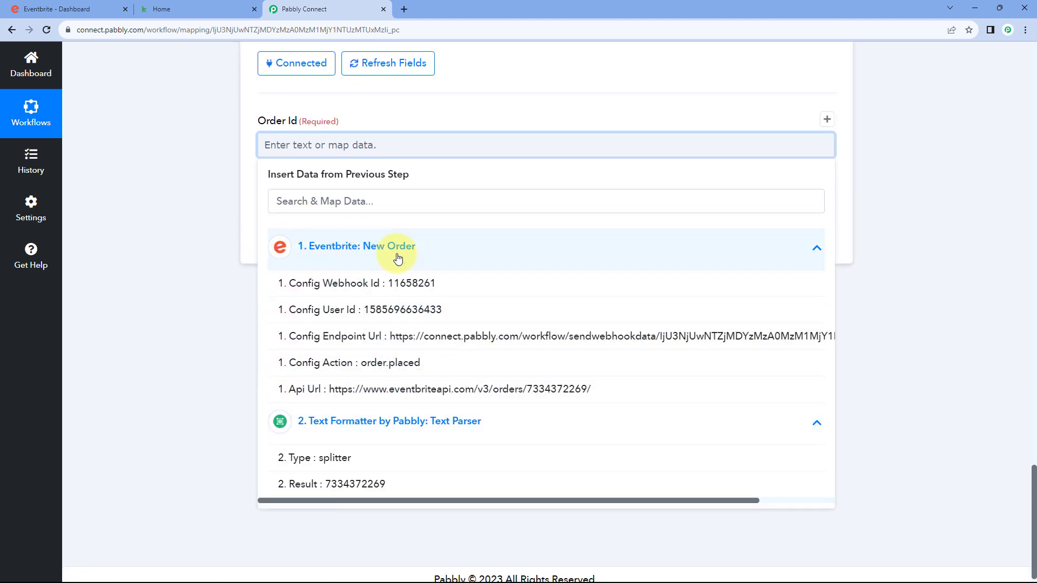
pyautogui.click(435, 253)
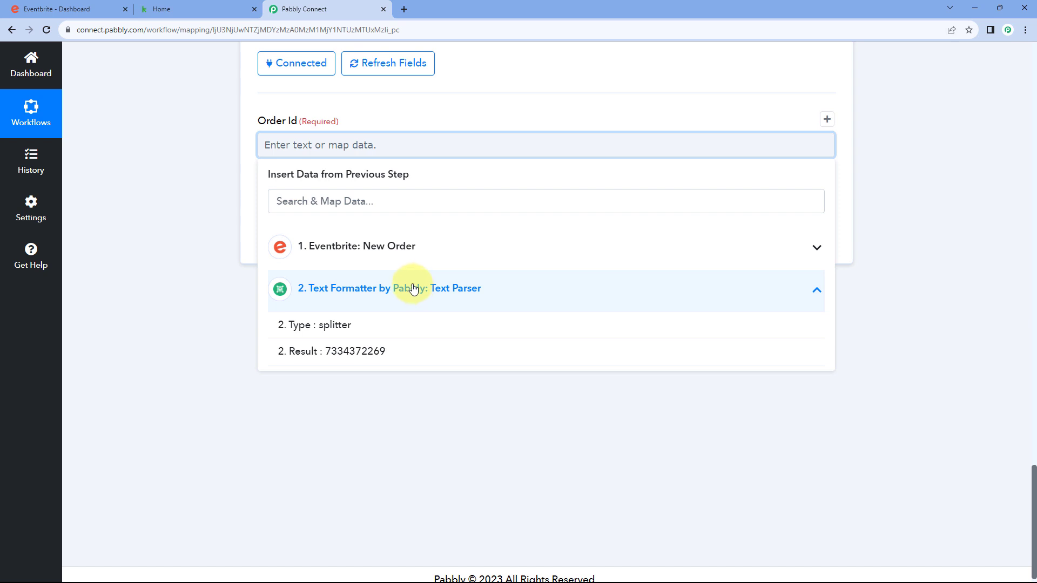
pyautogui.click(321, 353)
pyautogui.click(205, 132)
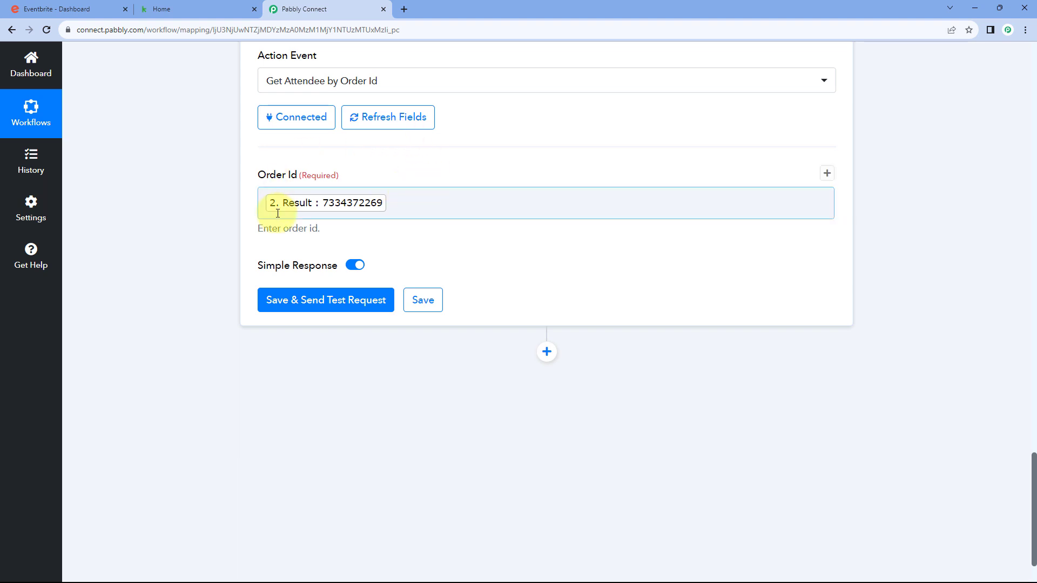
# Test the Get Attendee step and scroll its response, checking the $0.00 Base Price Display
pyautogui.click(322, 306)
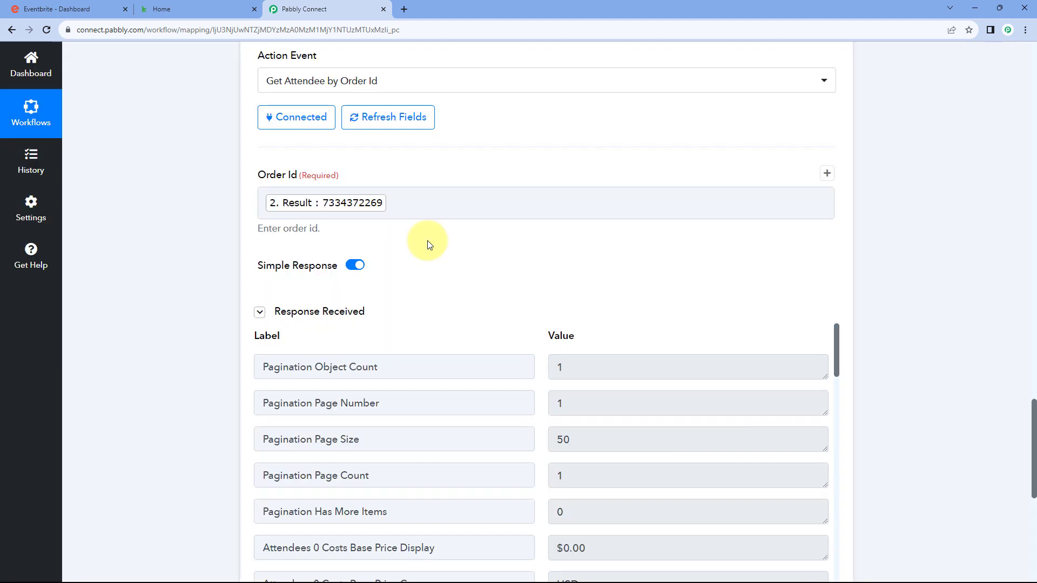
pyautogui.scroll(-1, 427, 245)
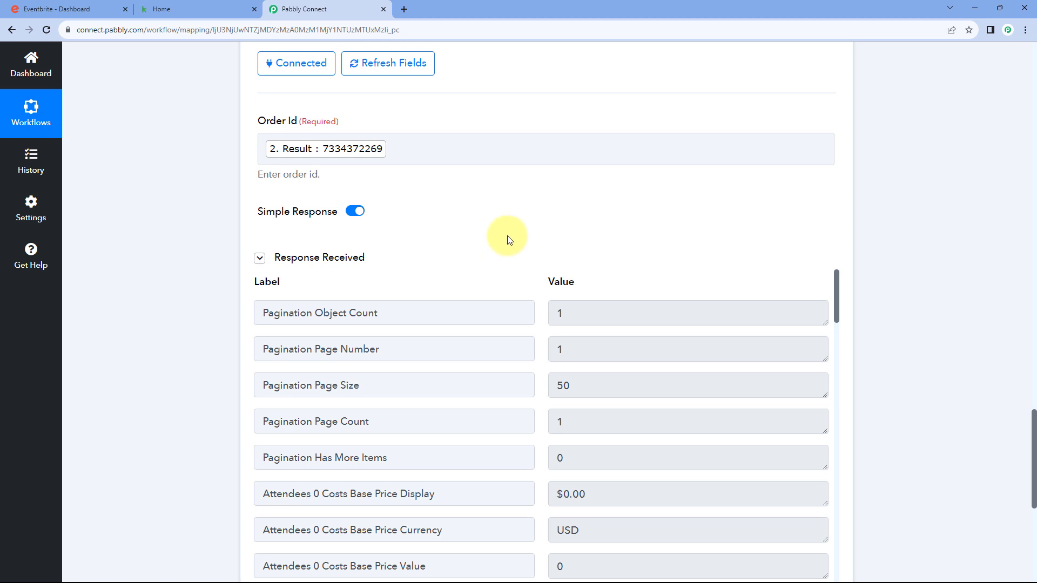
pyautogui.scroll(-2, 515, 239)
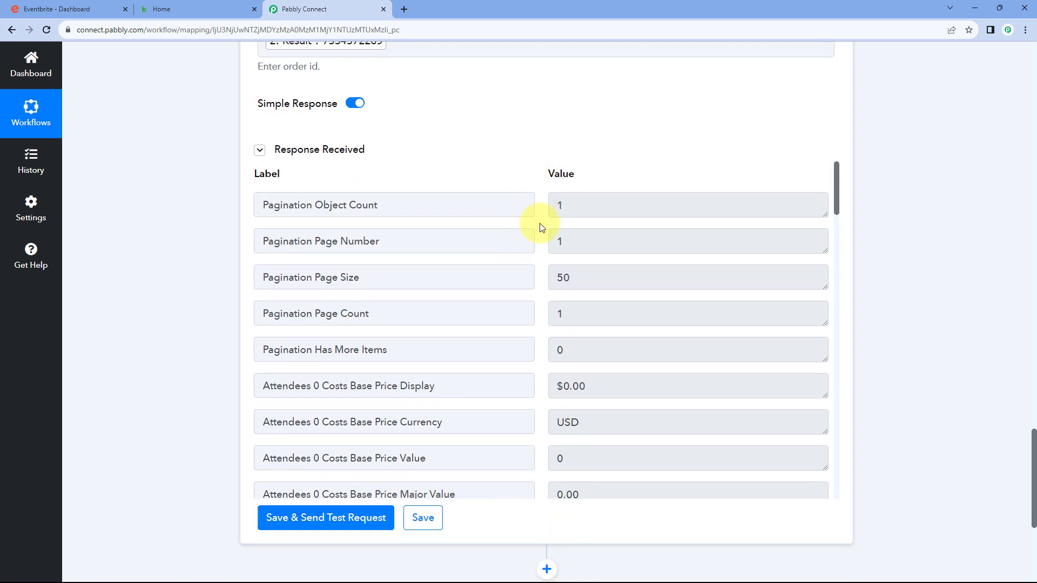
pyautogui.scroll(-2, 537, 243)
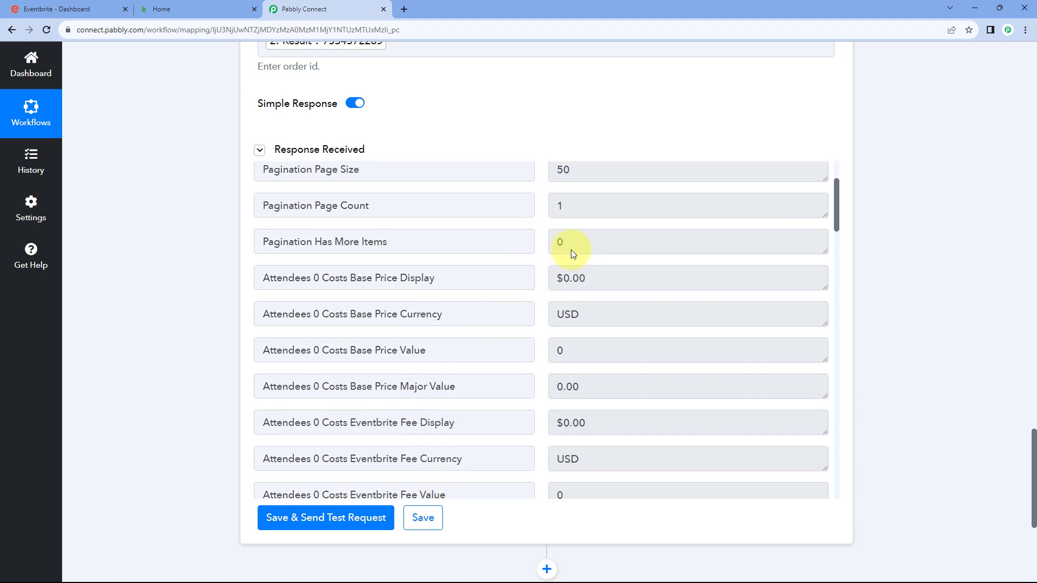
pyautogui.scroll(2, 571, 249)
pyautogui.scroll(-2, 556, 273)
pyautogui.click(556, 278)
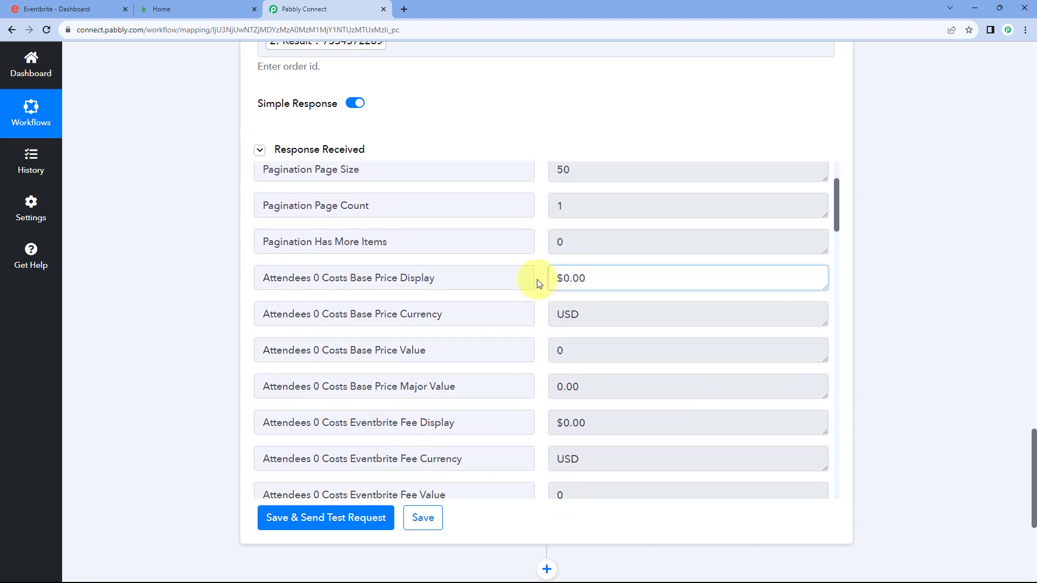
pyautogui.hotkey('ctrl', 'a')
pyautogui.press('Tab')
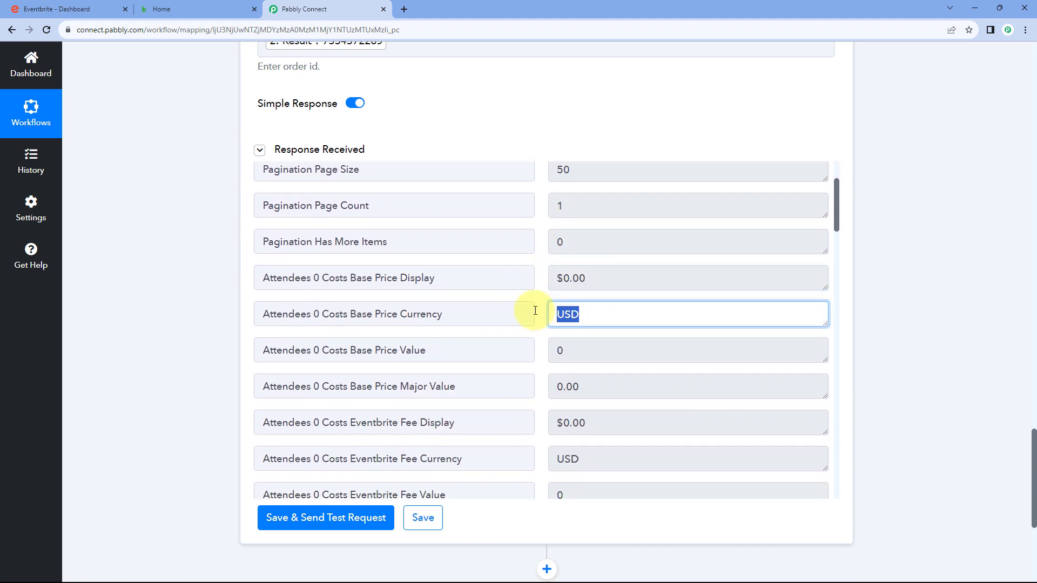
pyautogui.scroll(-8, 542, 300)
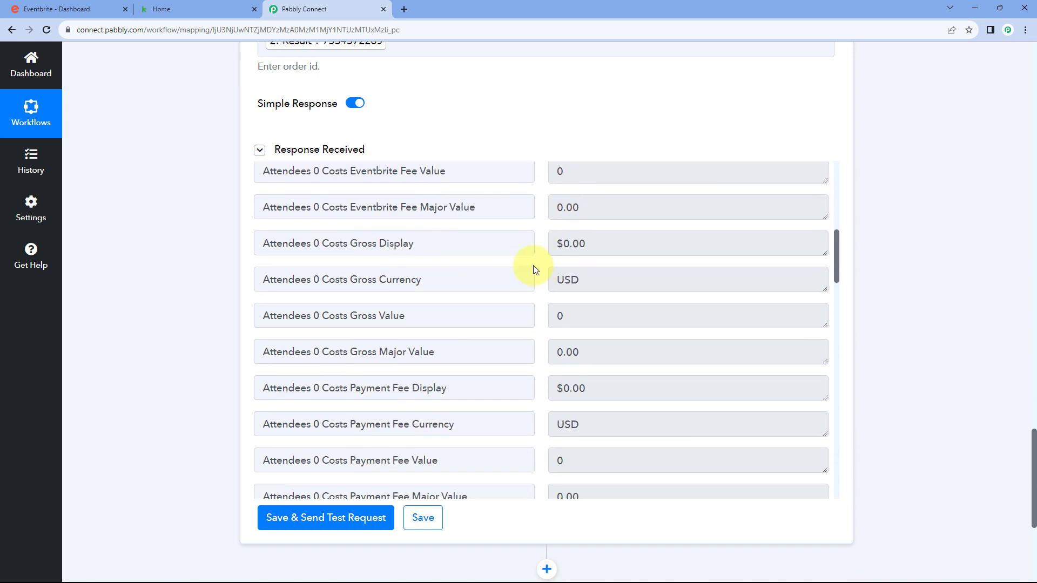
pyautogui.scroll(-11, 533, 265)
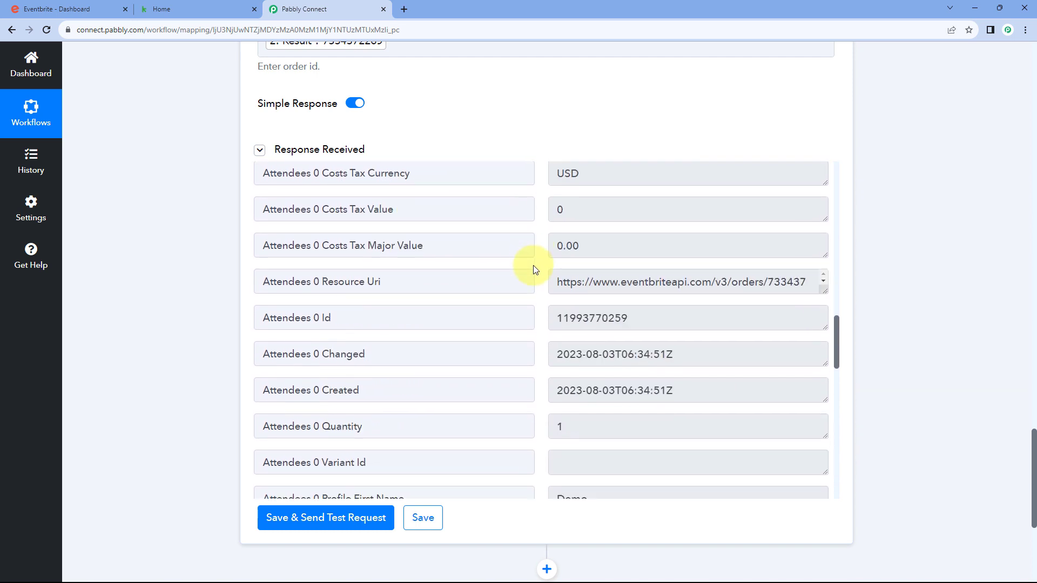
pyautogui.scroll(-2, 533, 264)
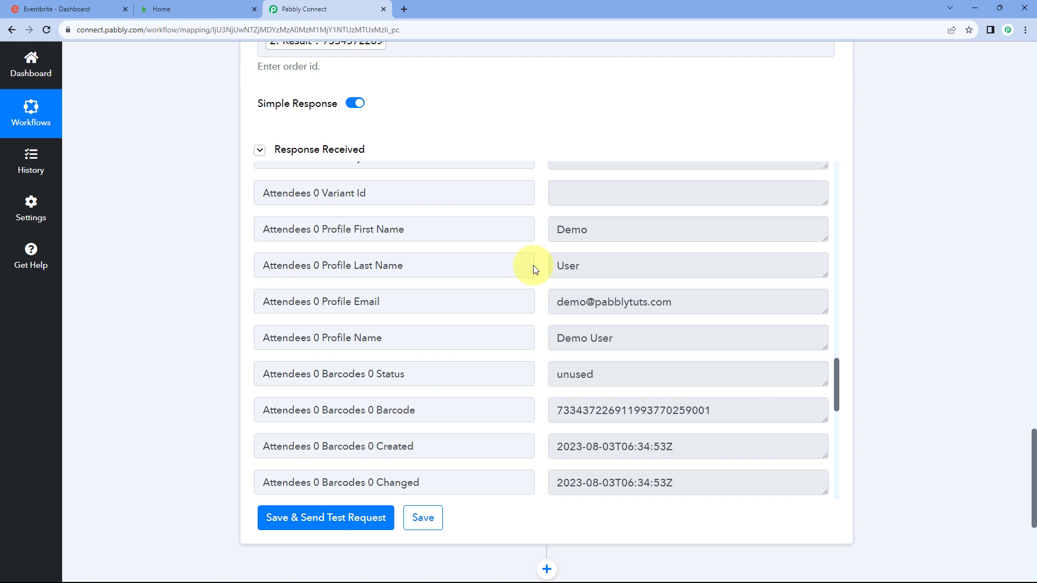
# Review the attendee's first name, last name, email and barcode timestamp, then switch to Eventbrite
pyautogui.doubleClick(614, 230)
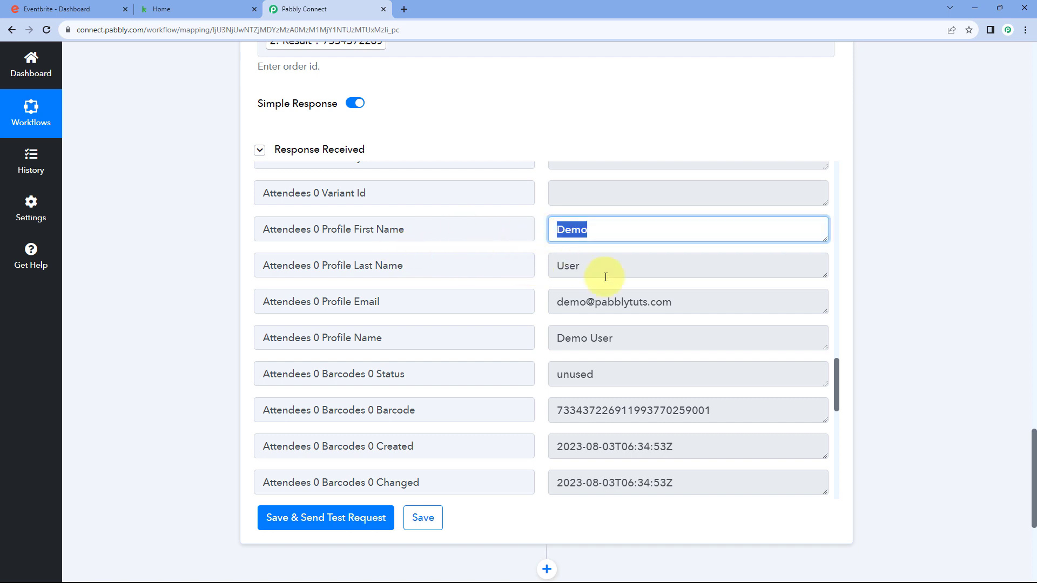
pyautogui.moveTo(603, 274); pyautogui.dragTo(542, 261)
pyautogui.click(540, 264)
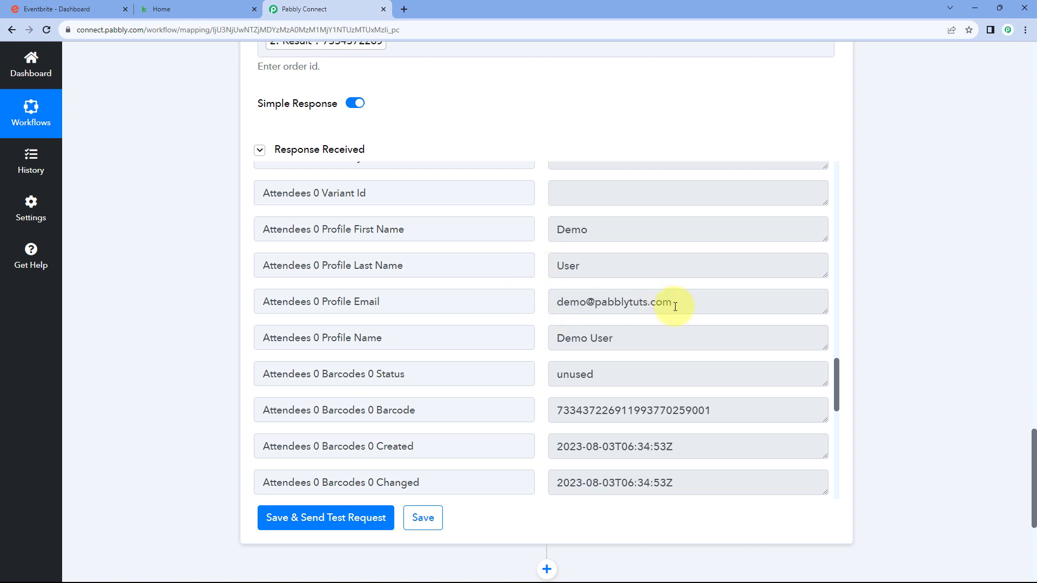
pyautogui.moveTo(675, 302); pyautogui.dragTo(556, 302)
pyautogui.moveTo(633, 338); pyautogui.dragTo(528, 335)
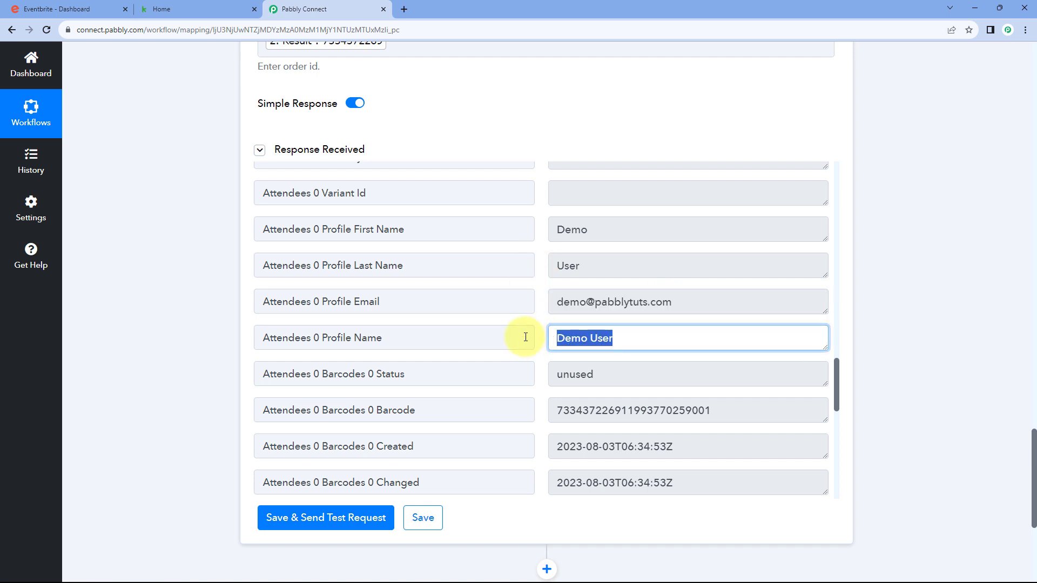
pyautogui.scroll(-3, 537, 331)
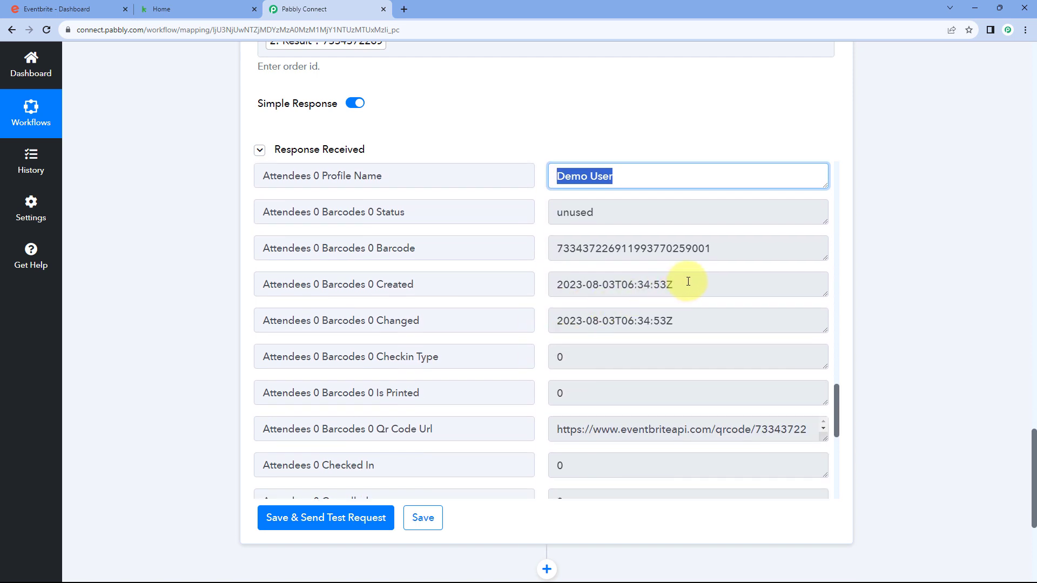
pyautogui.moveTo(688, 281); pyautogui.dragTo(557, 284)
pyautogui.click(539, 285)
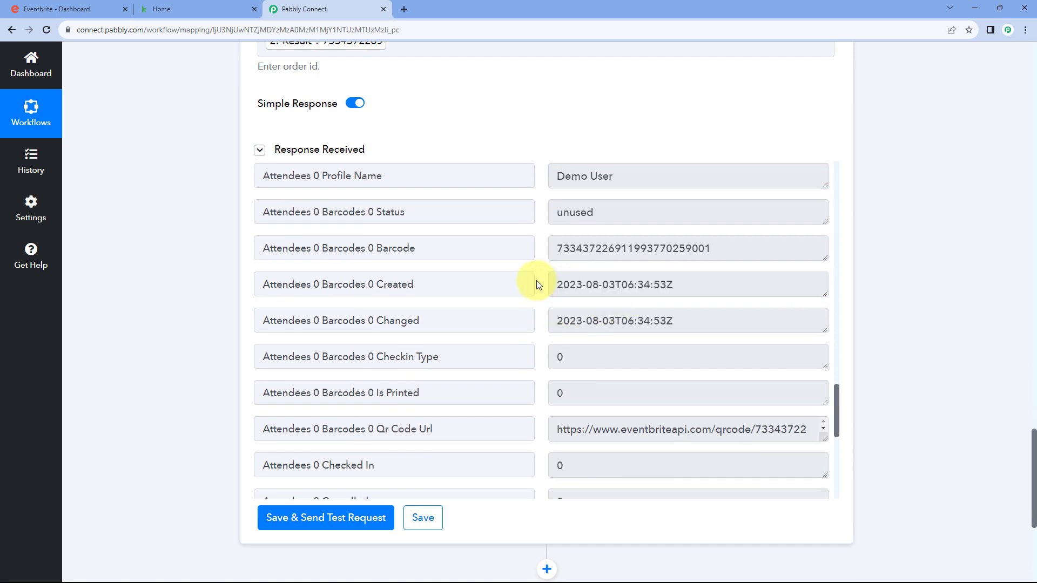
pyautogui.scroll(-6, 527, 278)
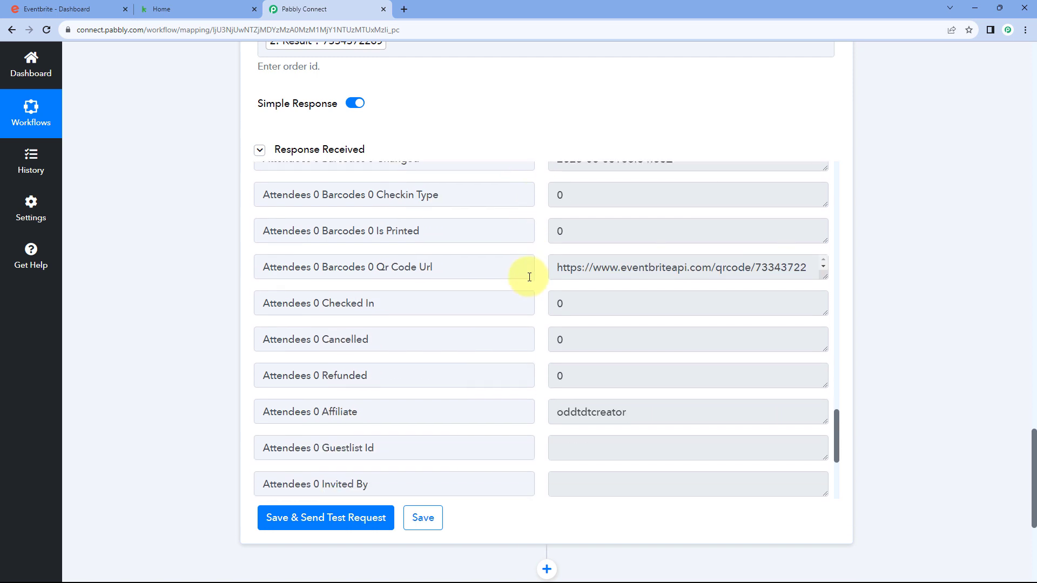
pyautogui.scroll(-2, 529, 277)
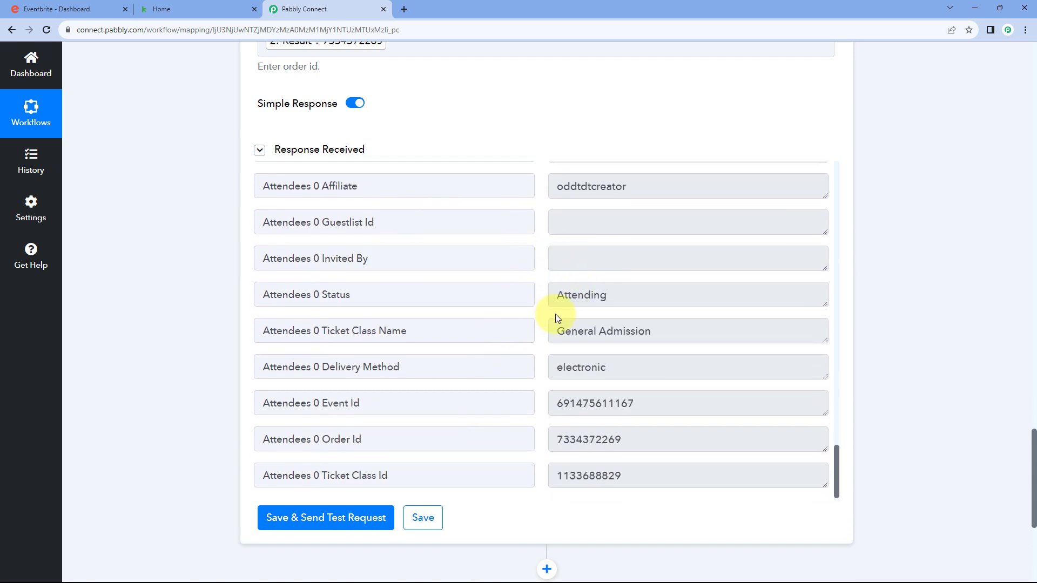
pyautogui.scroll(8, 551, 308)
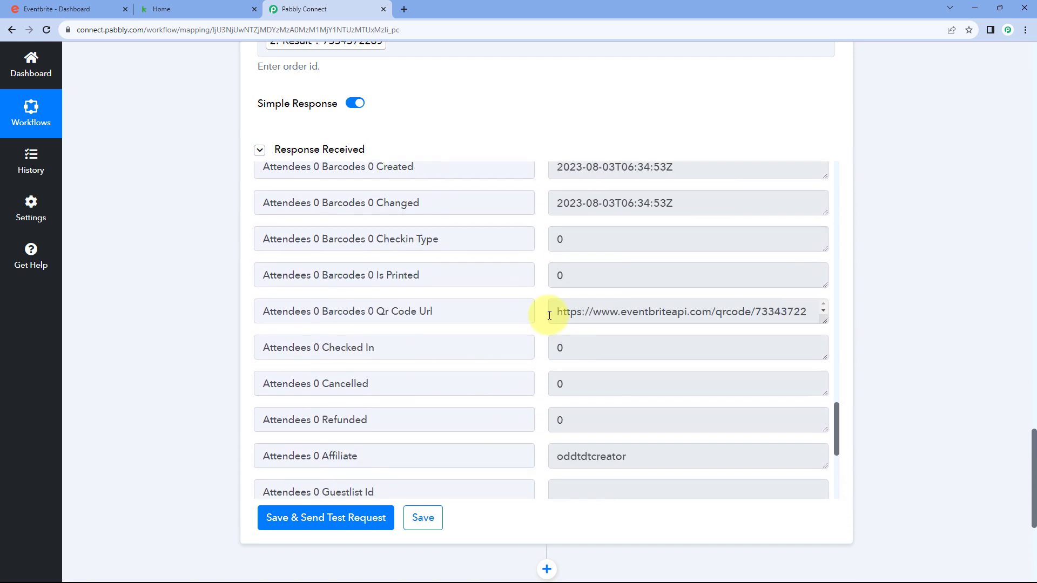
pyautogui.scroll(1, 499, 144)
pyautogui.scroll(4, 464, 216)
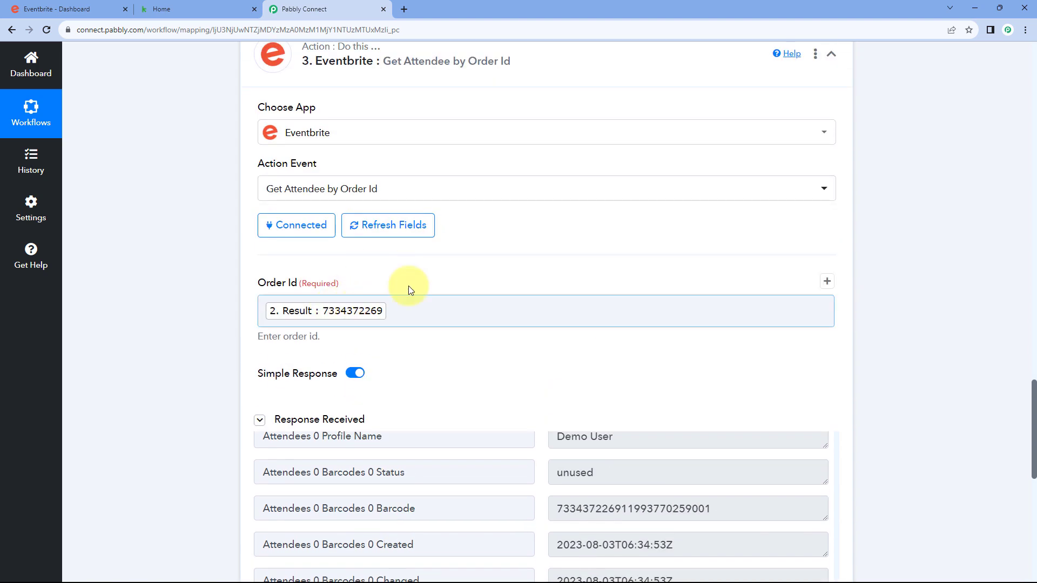
pyautogui.scroll(-3, 514, 241)
pyautogui.scroll(-2, 538, 236)
pyautogui.scroll(3, 537, 287)
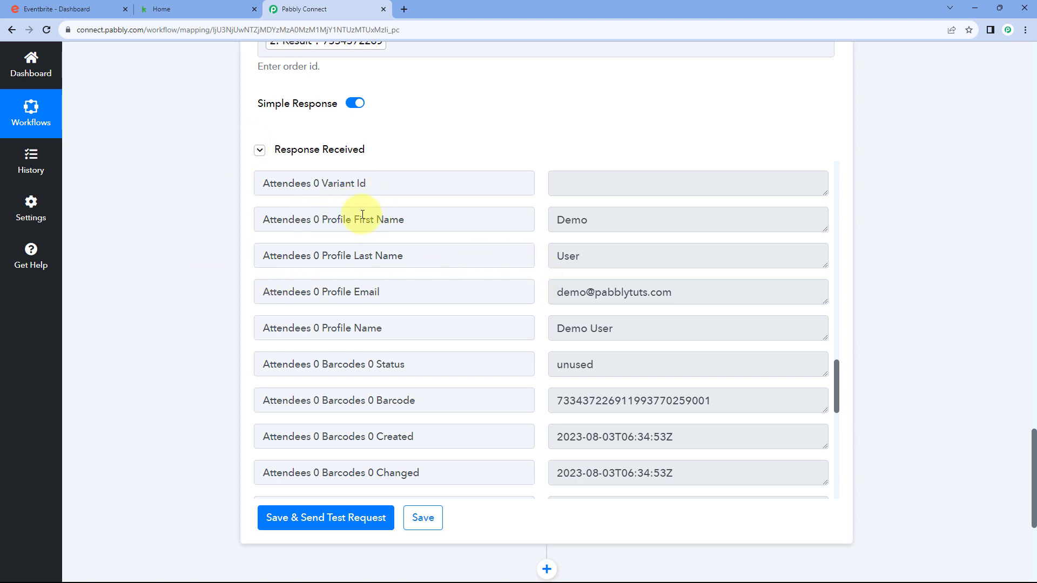
pyautogui.hotkey('alt', 'Tab')
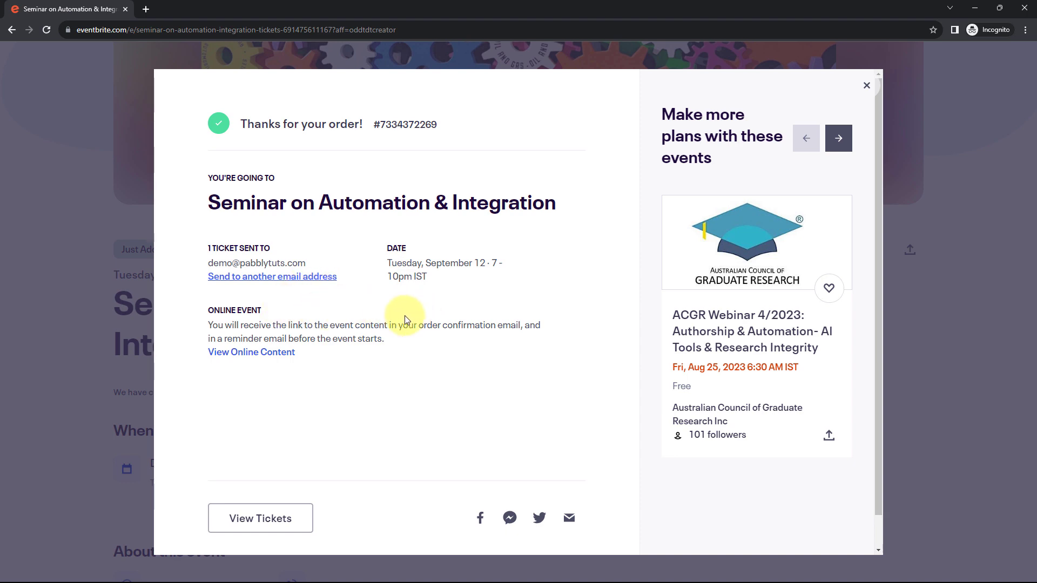
# Return to the Pabbly Connect workflow after viewing the Eventbrite order confirmation
pyautogui.hotkey('alt', 'Tab')
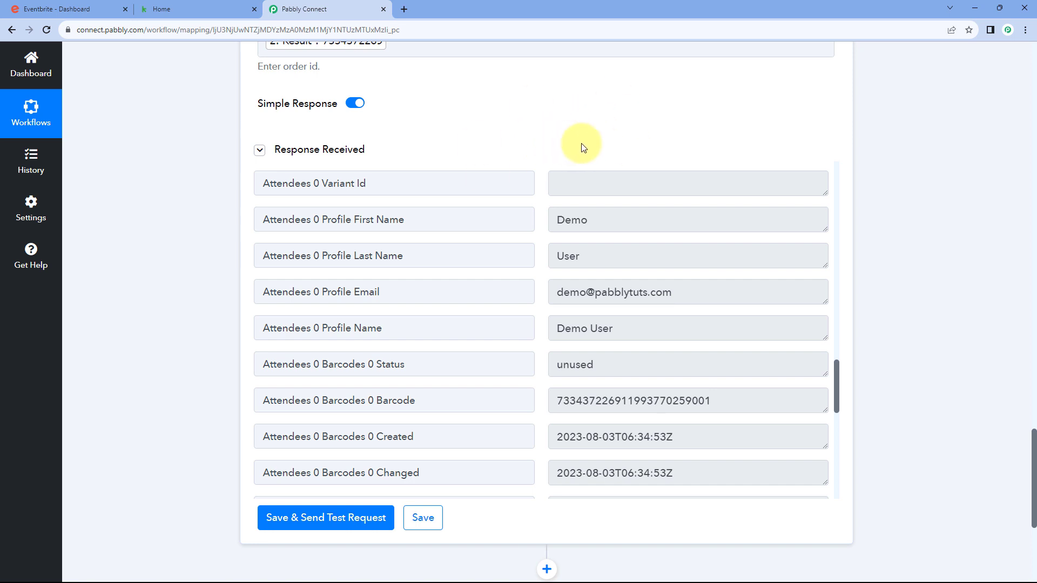
# Add an Infusionsoft by Keap step using the Create/Update Contact event and begin connecting it
pyautogui.scroll(-1, 535, 157)
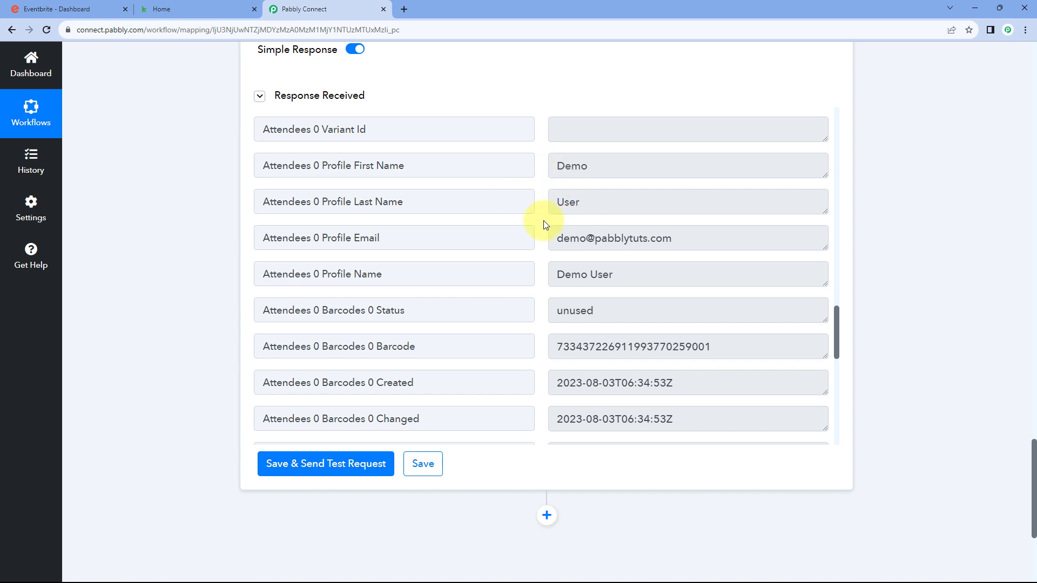
pyautogui.scroll(-2, 186, 233)
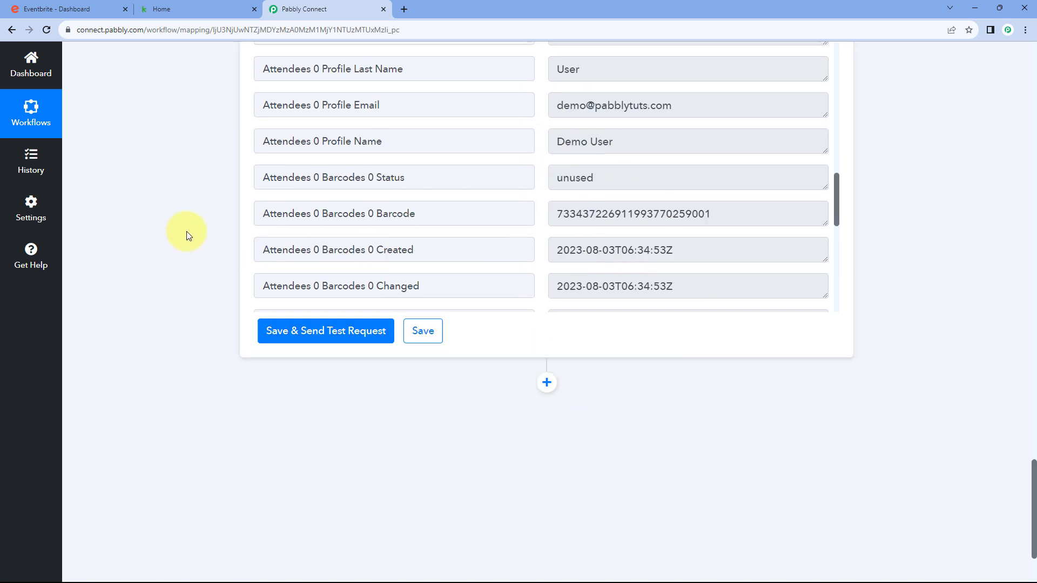
pyautogui.scroll(-2, 186, 231)
pyautogui.click(547, 278)
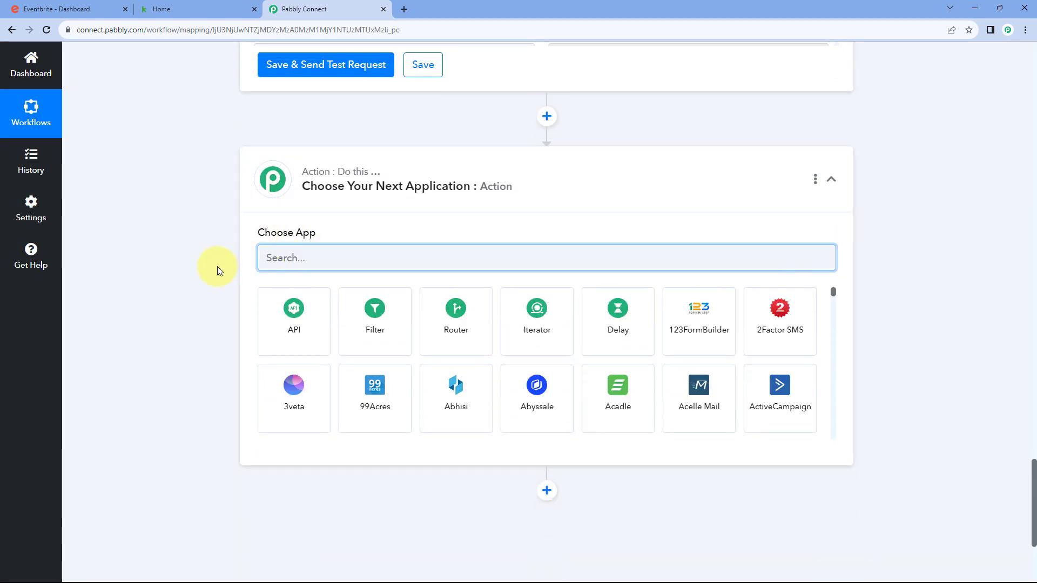
pyautogui.write('Keap')
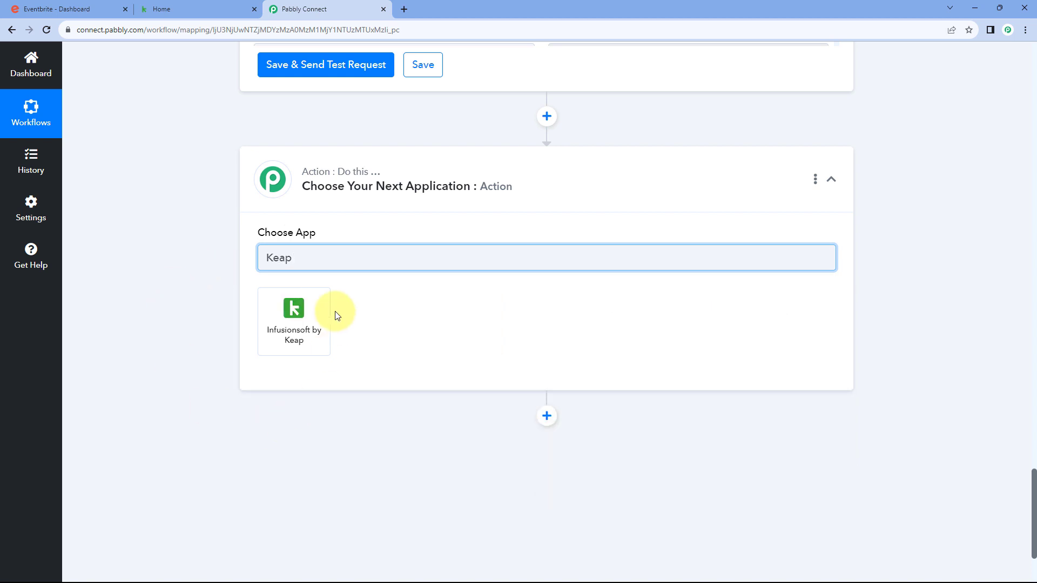
pyautogui.click(303, 319)
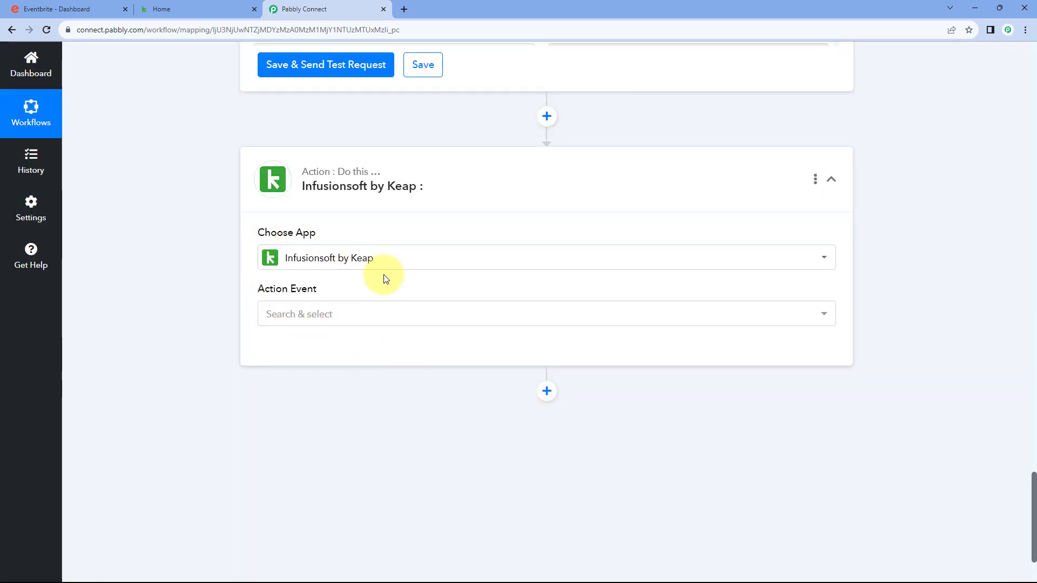
pyautogui.scroll(-1, 324, 273)
pyautogui.click(331, 258)
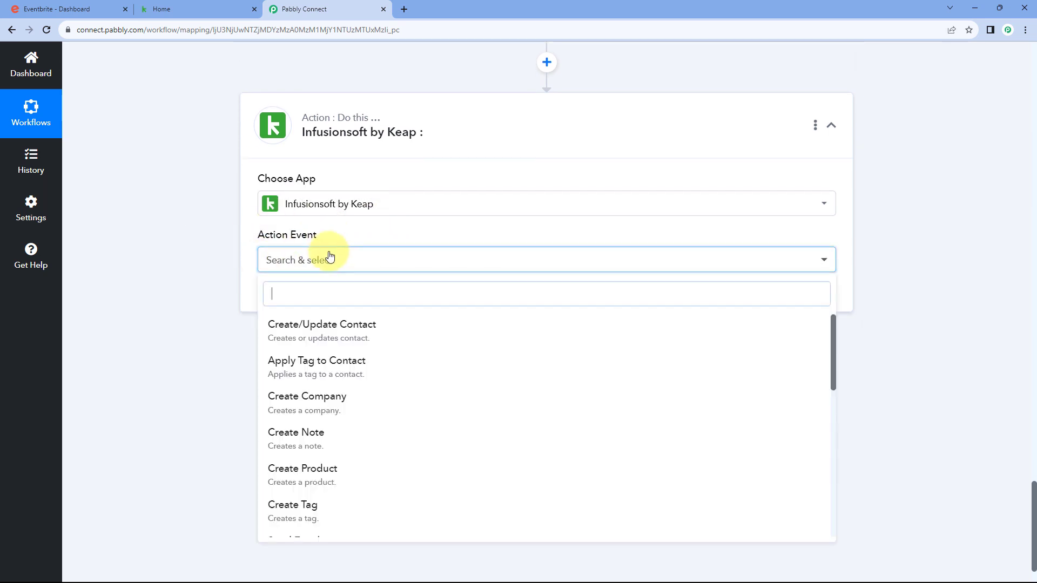
pyautogui.scroll(-1, 265, 270)
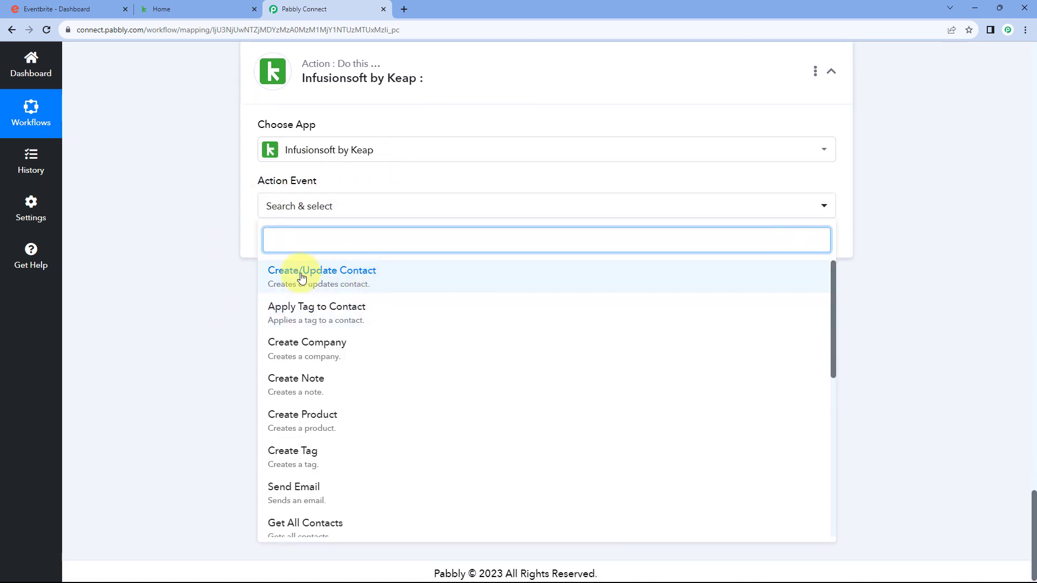
pyautogui.click(371, 283)
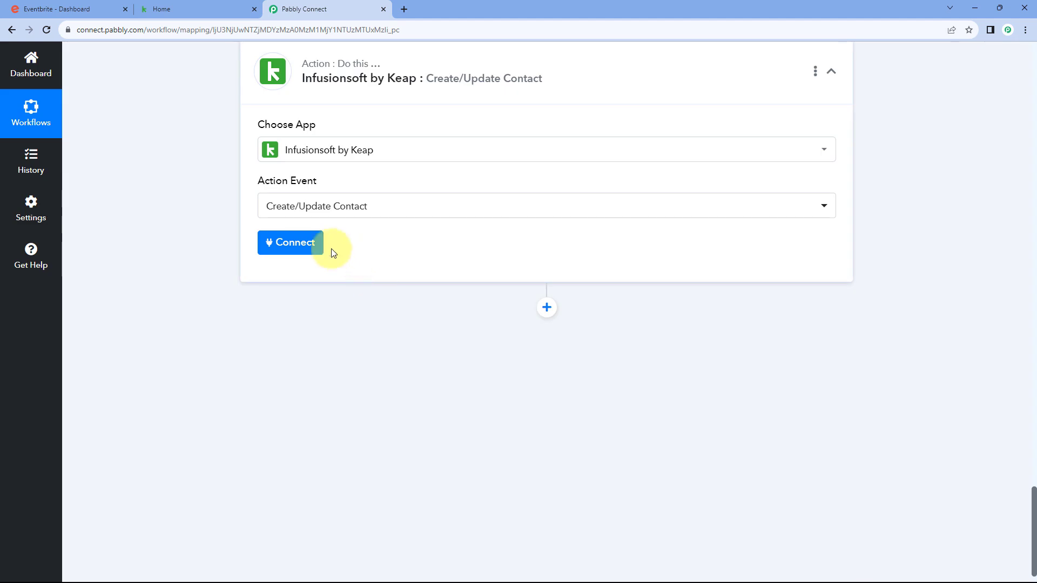
pyautogui.click(283, 249)
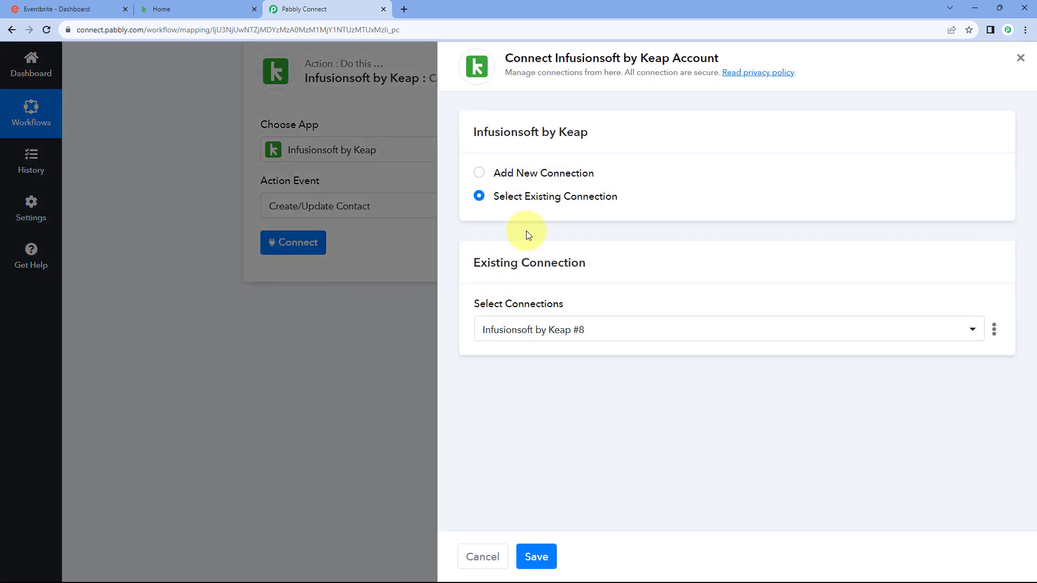
# Authorize a new Infusionsoft by Keap connection, allowing Pabbly Connect access
pyautogui.click(488, 172)
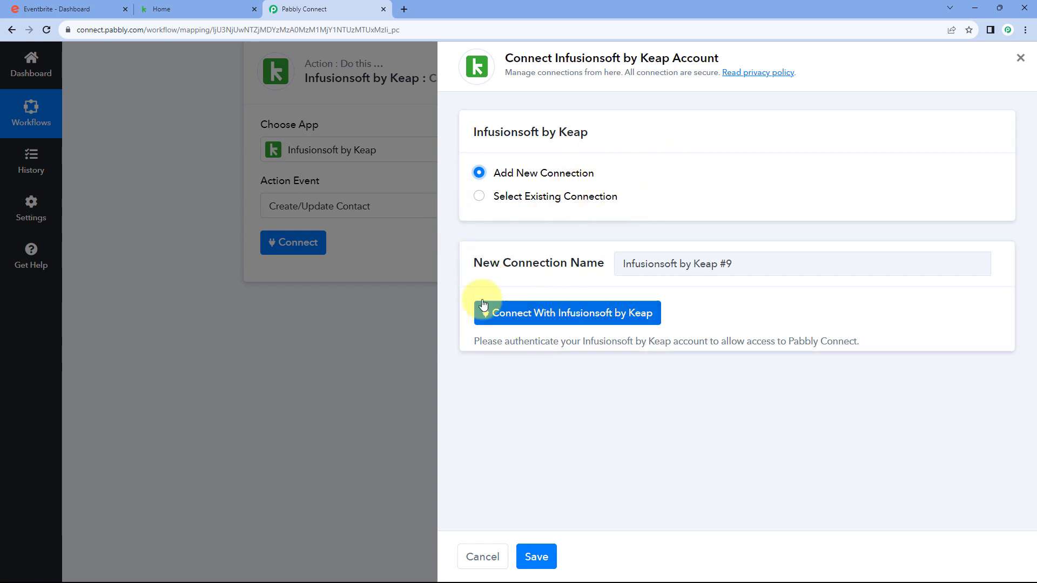
pyautogui.click(566, 320)
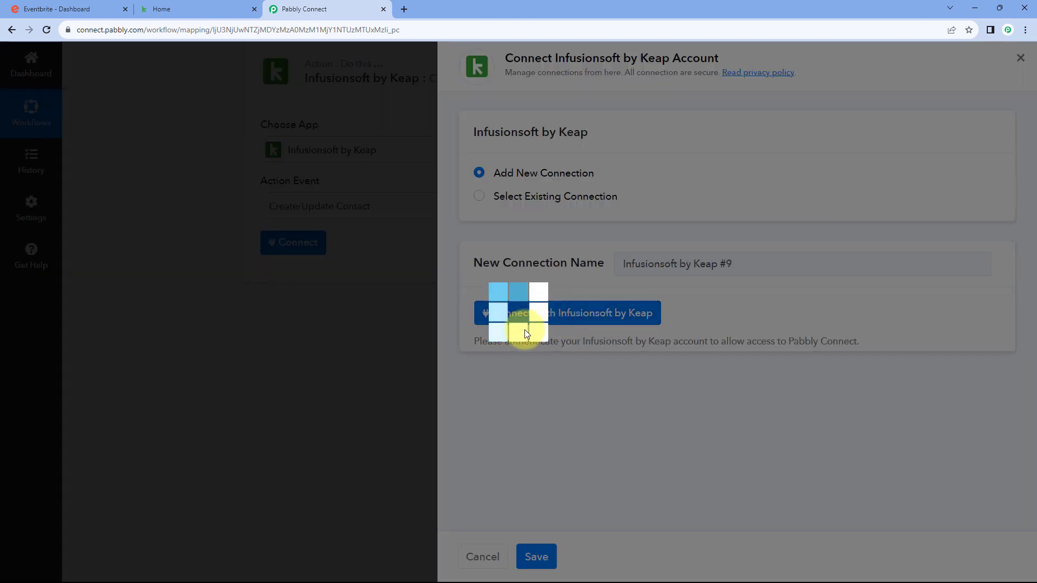
pyautogui.moveTo(272, 13); pyautogui.dragTo(292, 49)
pyautogui.click(203, 10)
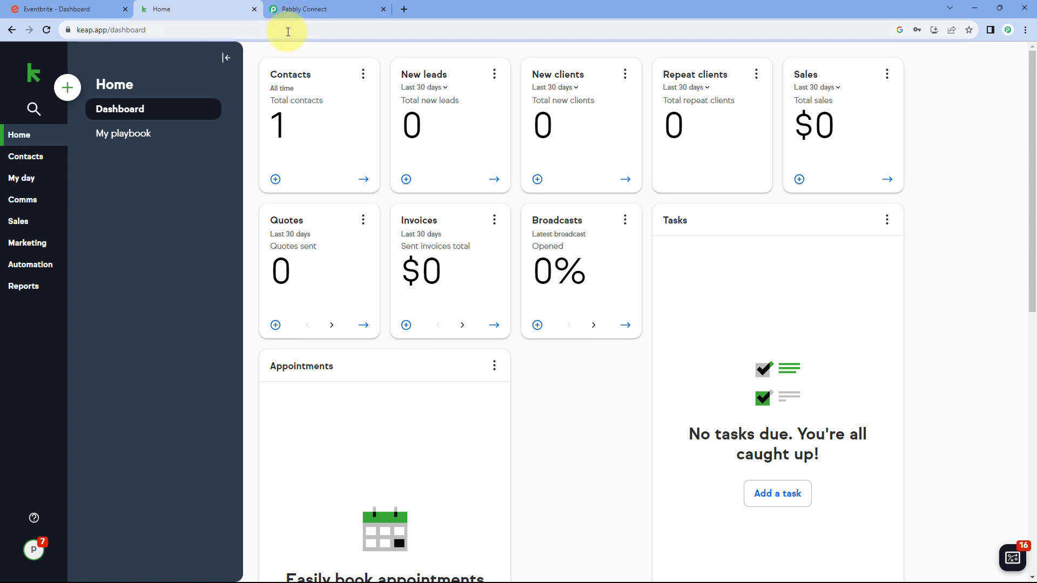
pyautogui.click(324, 9)
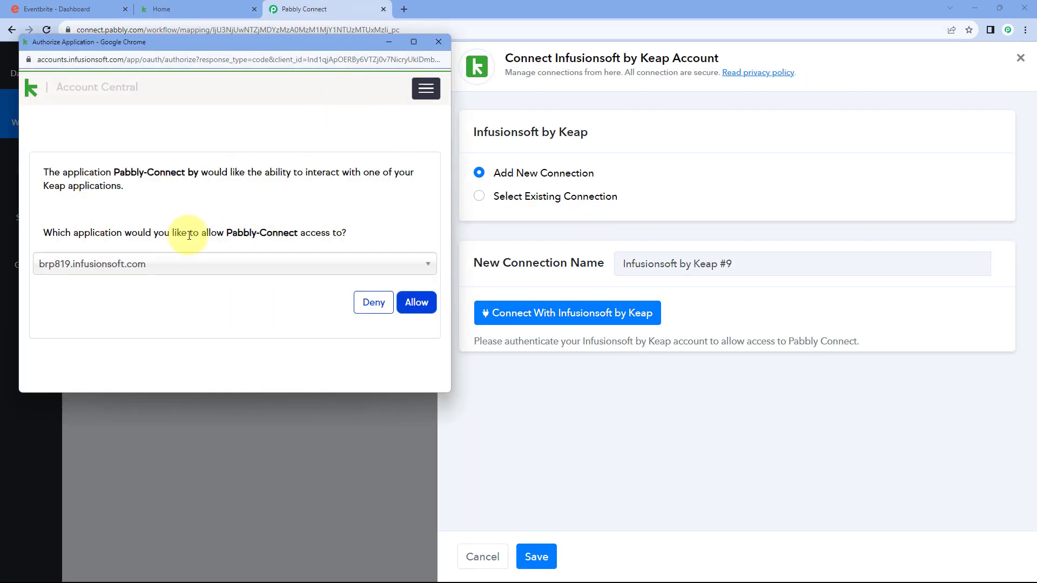
pyautogui.click(415, 309)
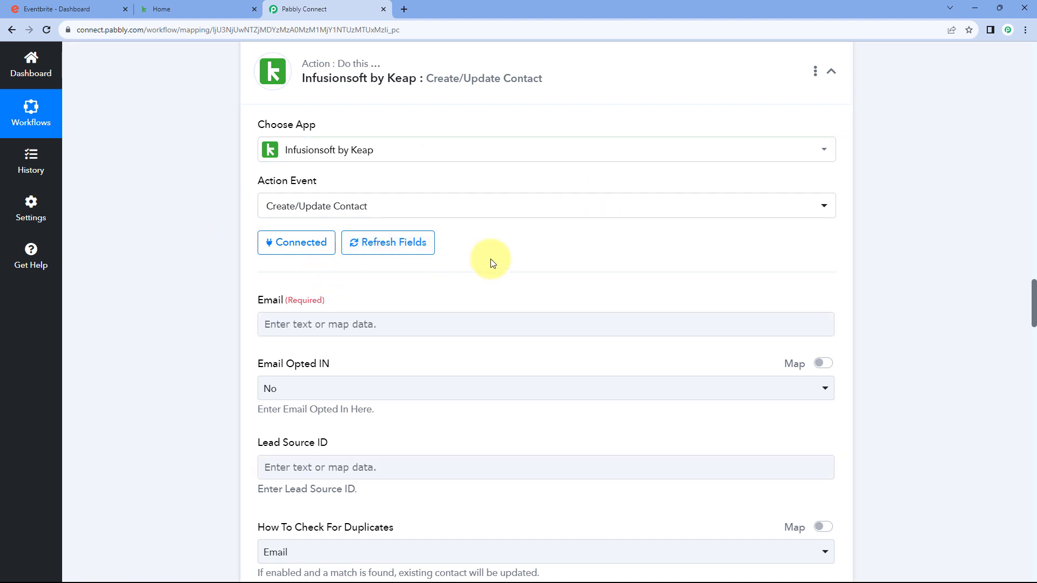
pyautogui.scroll(-1, 411, 243)
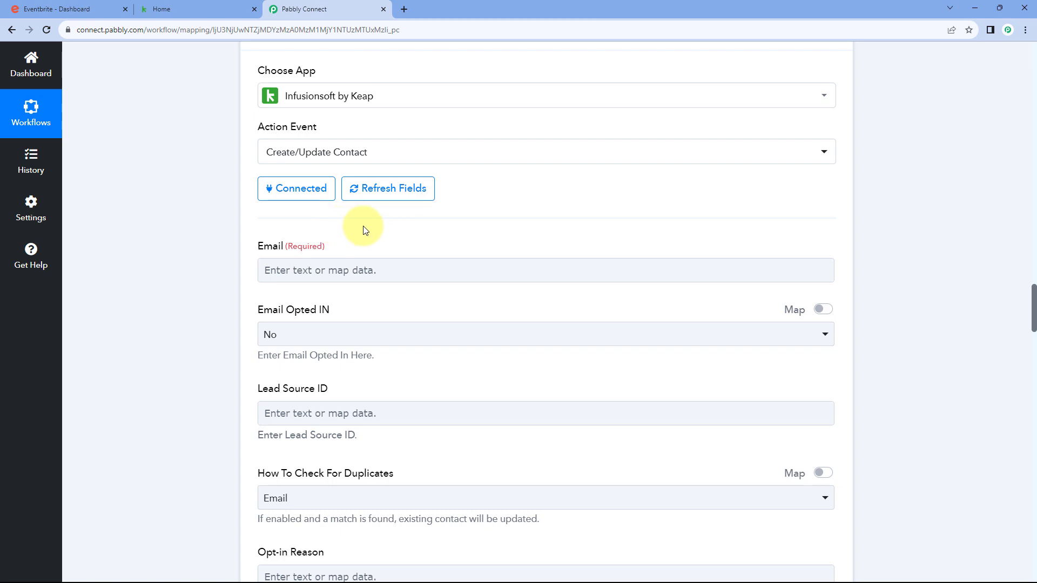
pyautogui.scroll(10, 364, 231)
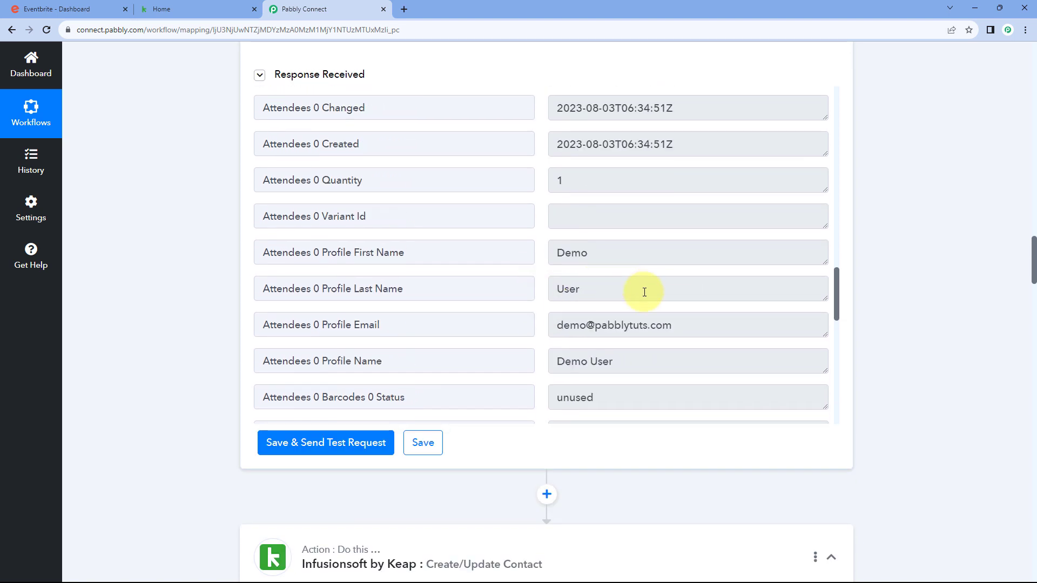
pyautogui.moveTo(671, 325); pyautogui.dragTo(542, 324)
pyautogui.click(540, 316)
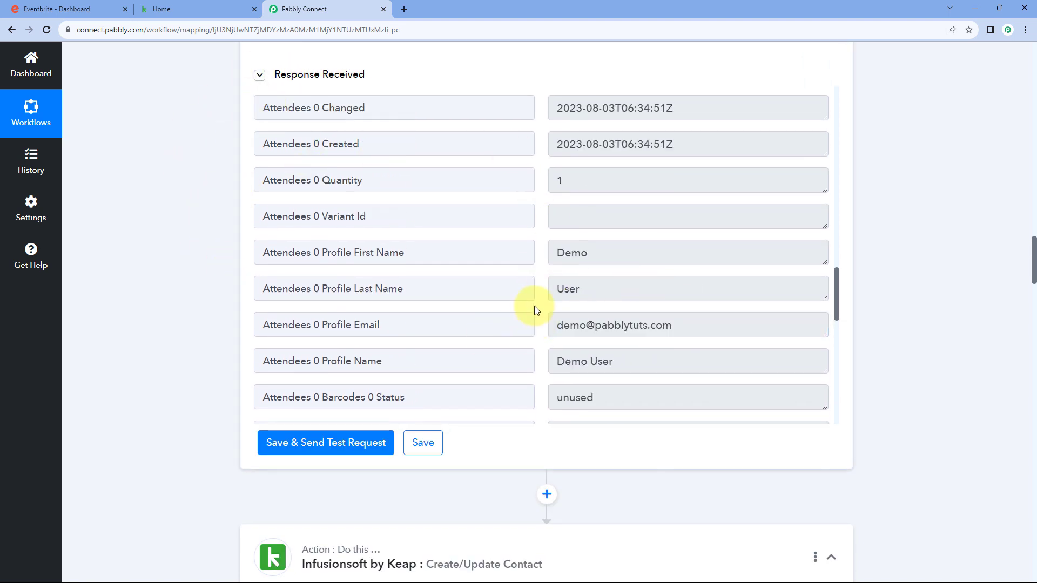
# Map 'Attendees 0 Profile Email' from step 3 Get Attendee by Order Id into Keap's Email field
pyautogui.moveTo(680, 322); pyautogui.dragTo(556, 333)
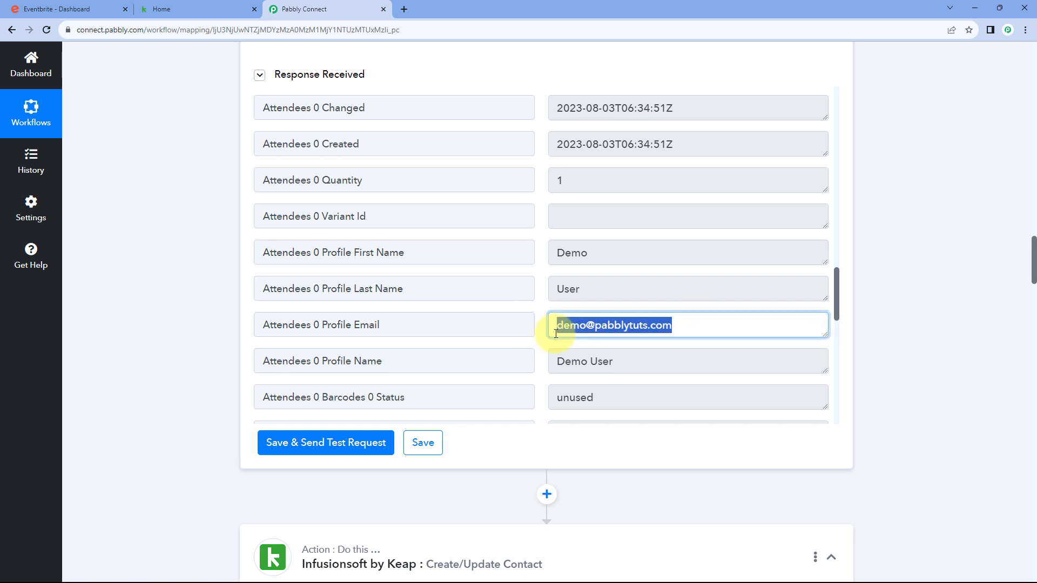
pyautogui.click(540, 328)
pyautogui.scroll(-10, 199, 338)
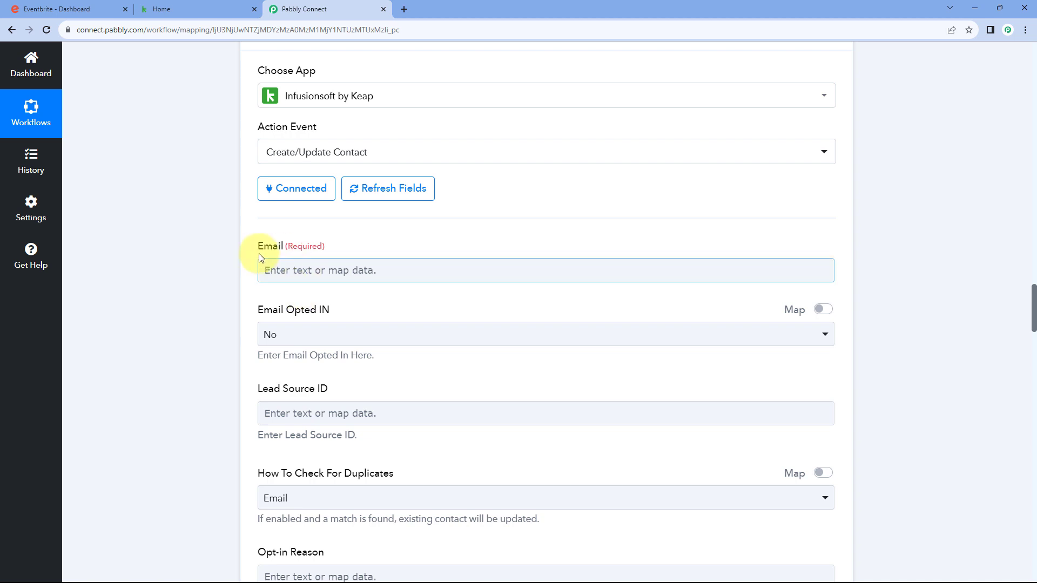
pyautogui.scroll(-1, 232, 265)
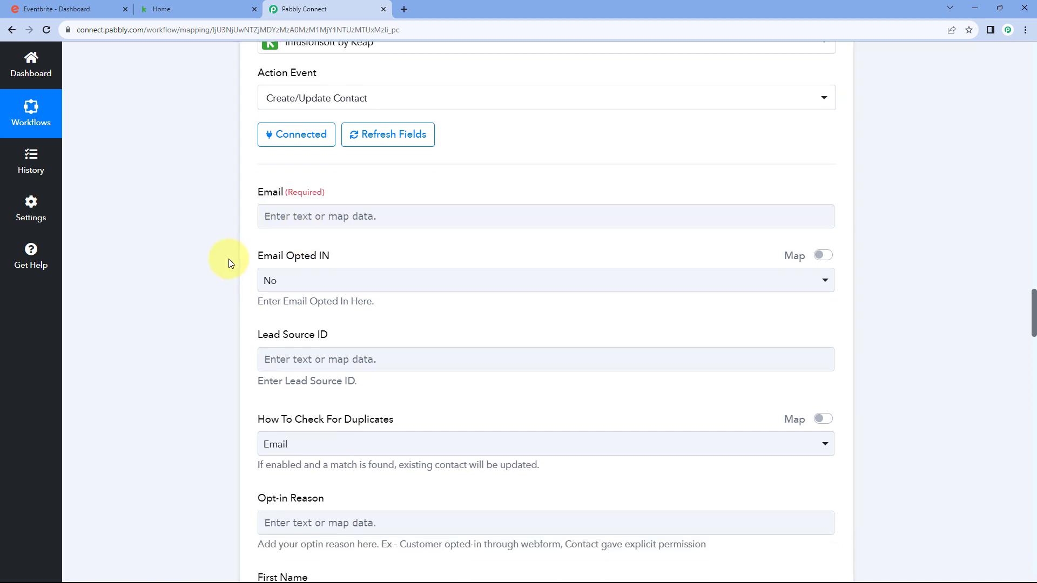
pyautogui.click(333, 213)
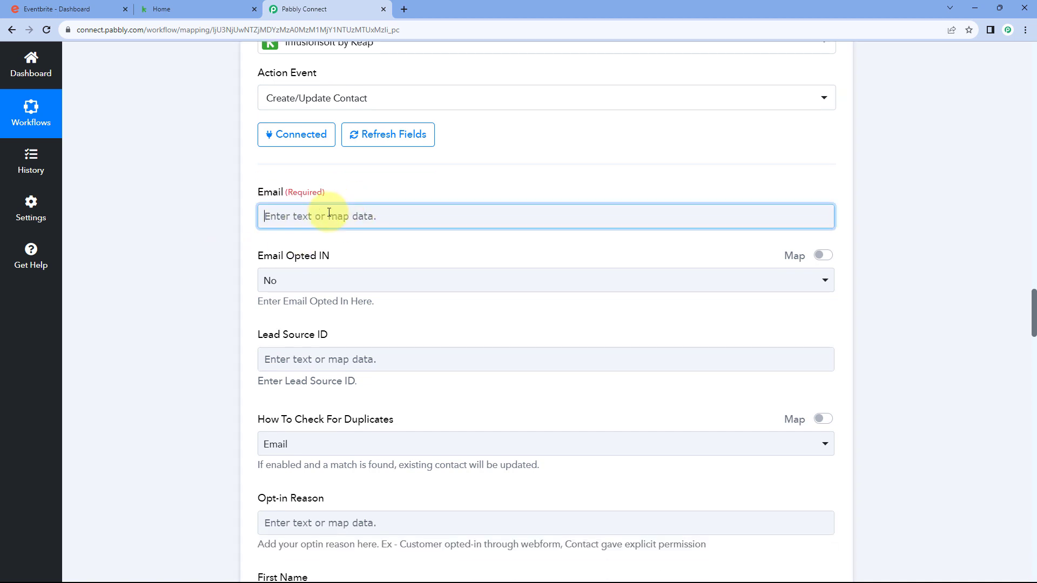
pyautogui.scroll(-1, 232, 223)
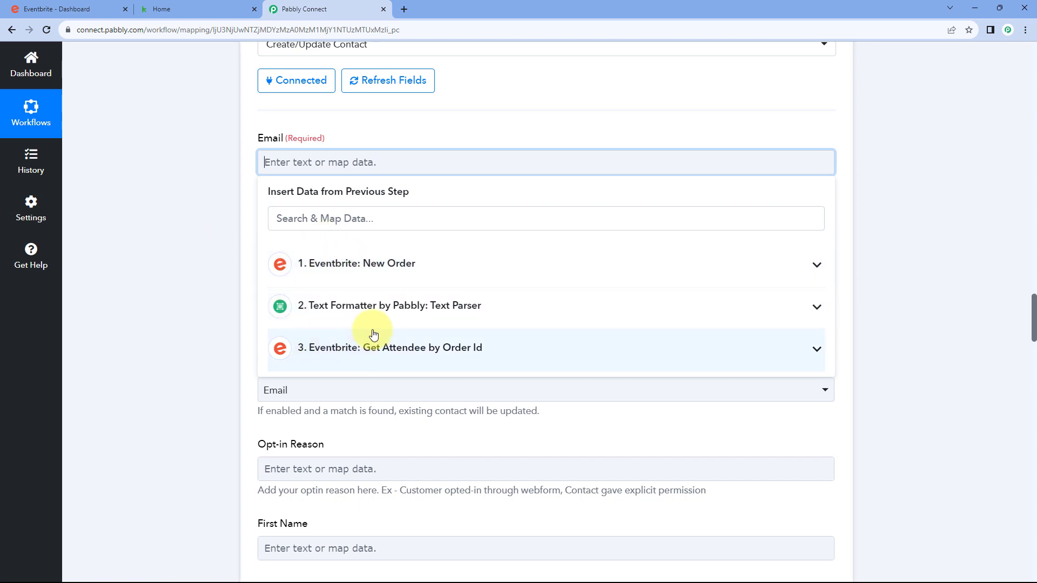
pyautogui.click(398, 348)
pyautogui.scroll(-4, 382, 374)
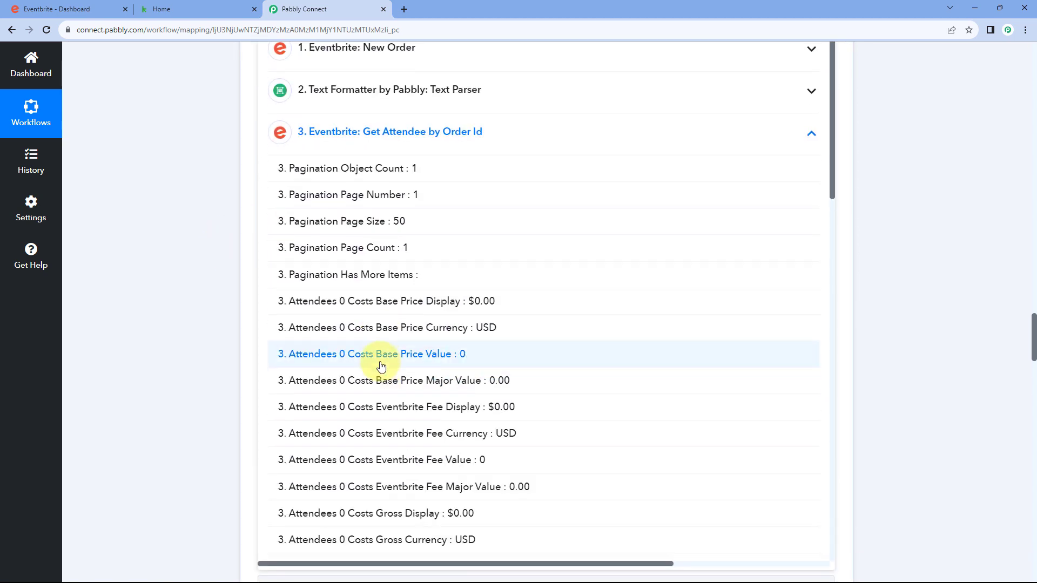
pyautogui.scroll(-13, 381, 366)
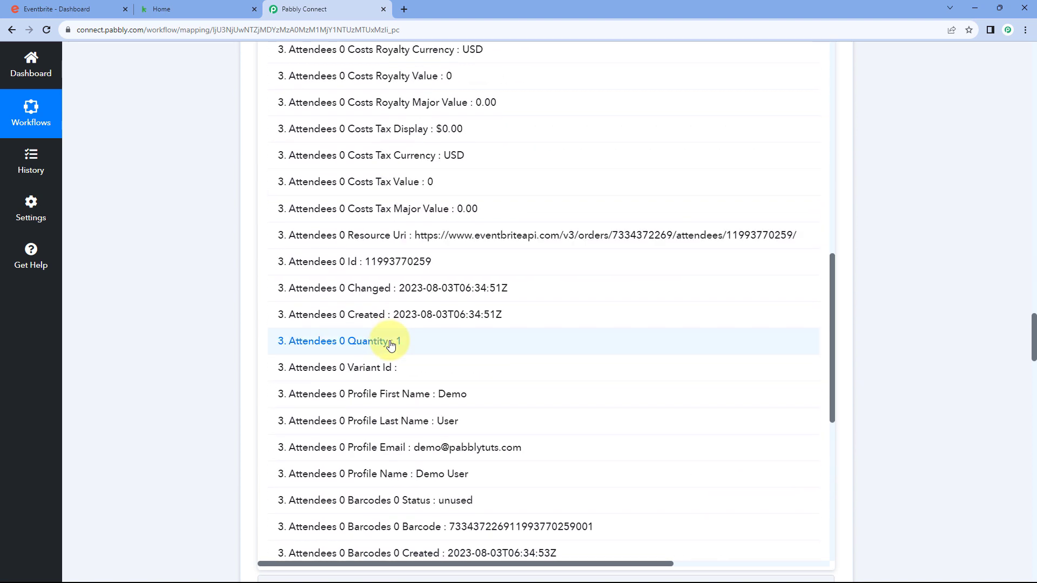
pyautogui.scroll(-1, 391, 346)
pyautogui.click(390, 396)
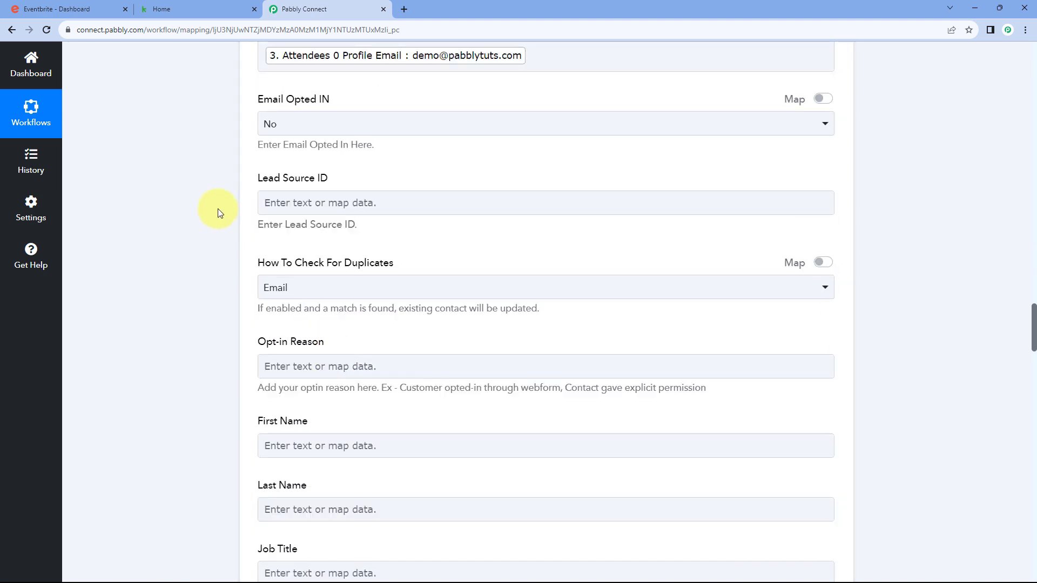
pyautogui.scroll(3, 218, 208)
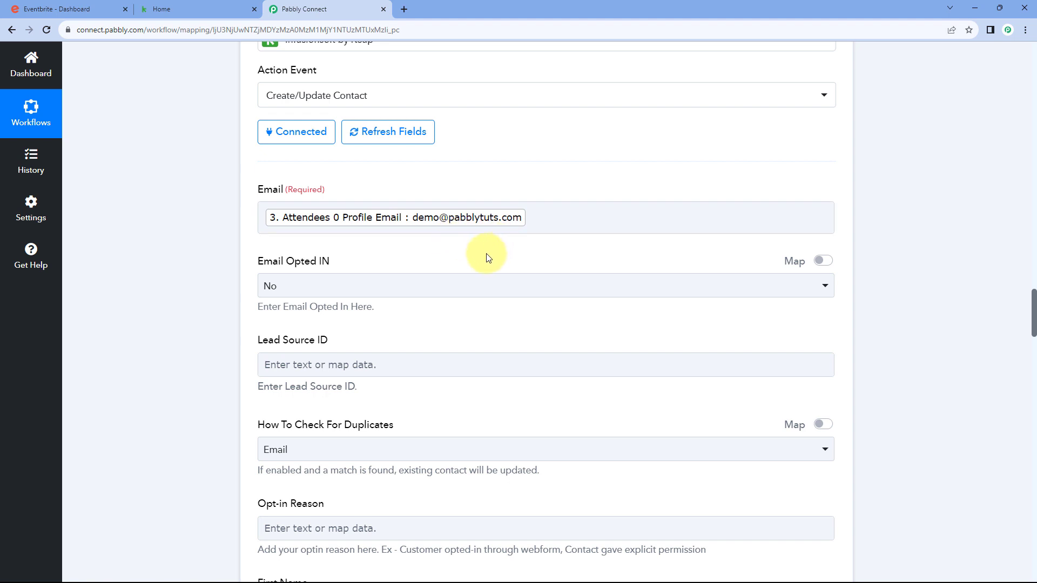
pyautogui.click(334, 285)
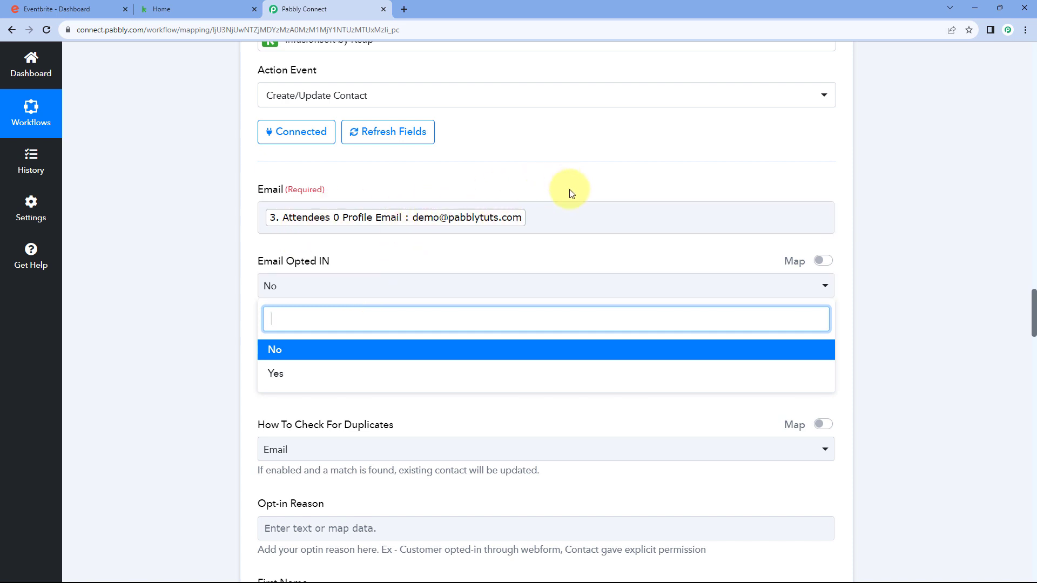
pyautogui.click(278, 350)
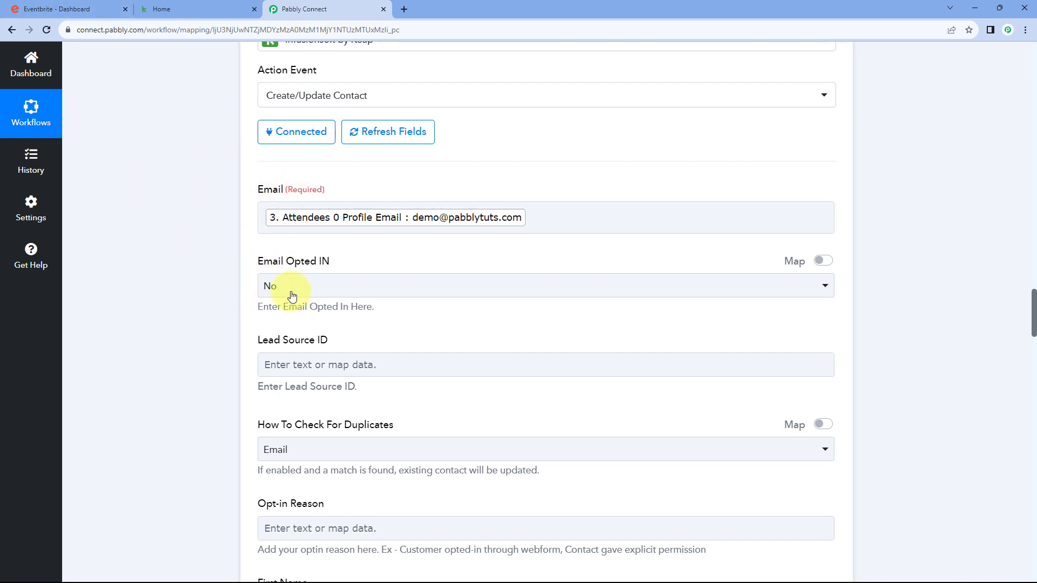
pyautogui.scroll(-2, 374, 259)
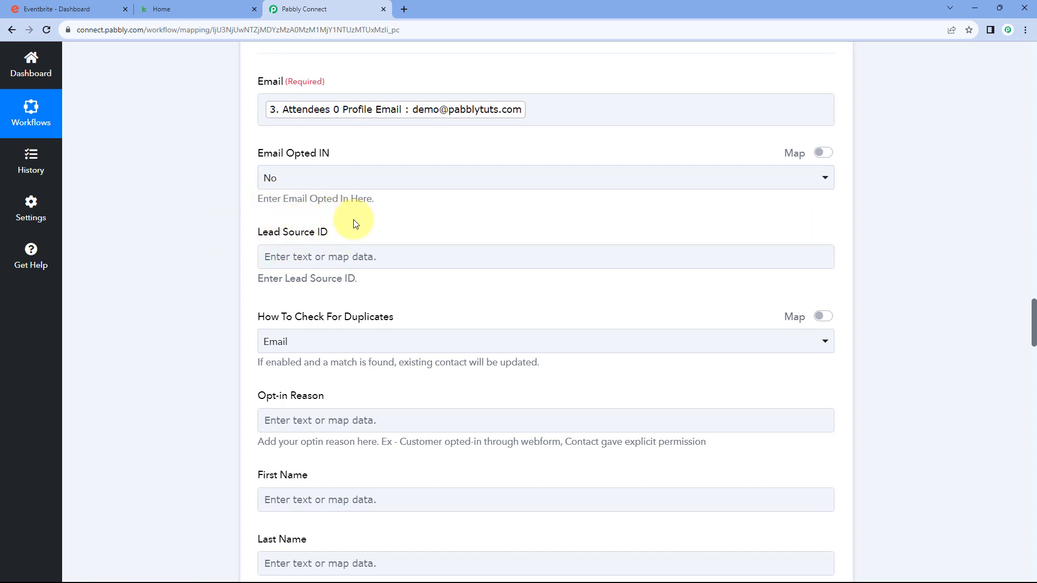
pyautogui.scroll(-2, 204, 231)
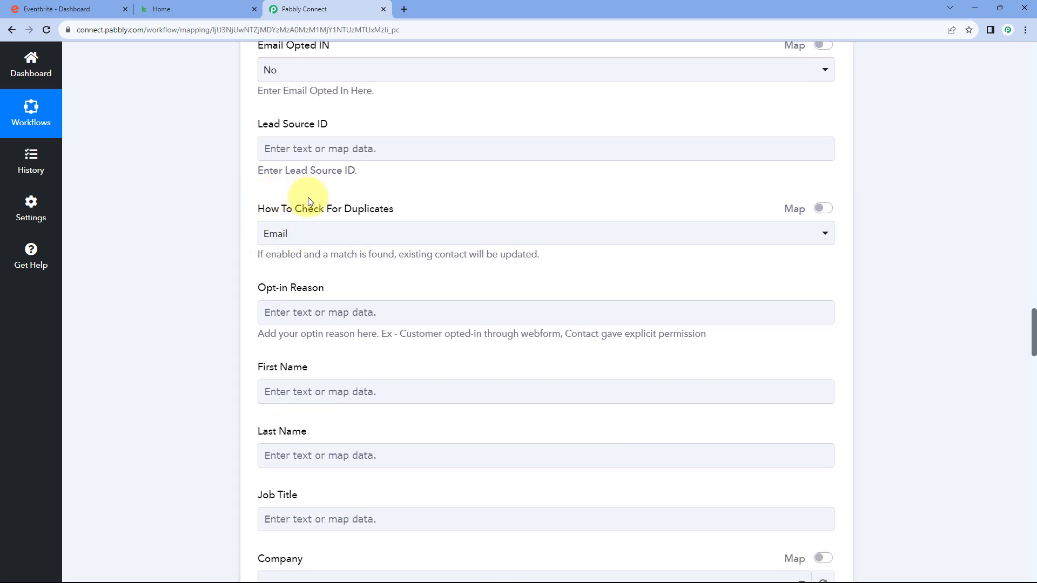
pyautogui.click(324, 233)
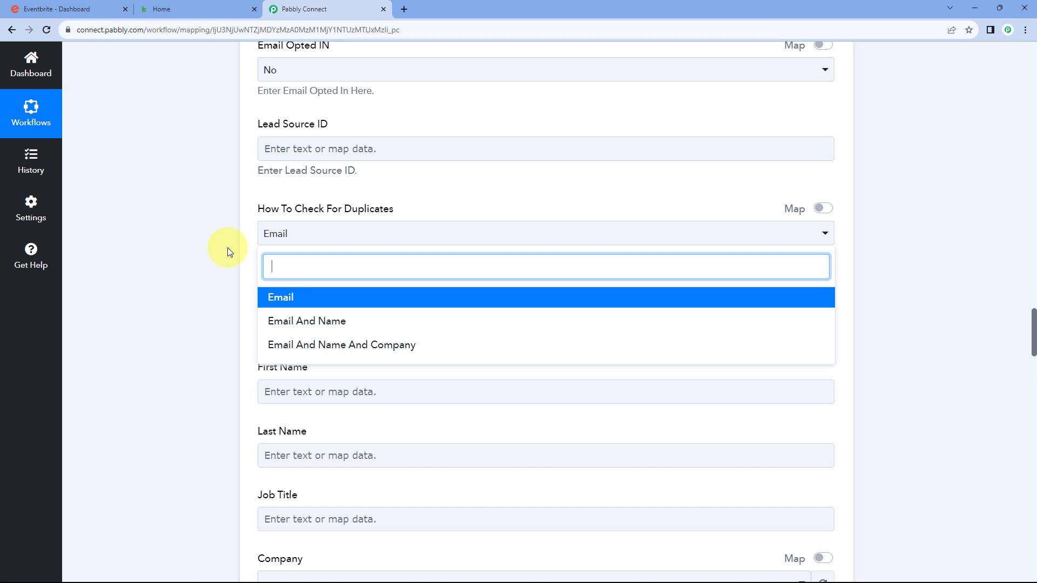
pyautogui.scroll(-1, 228, 247)
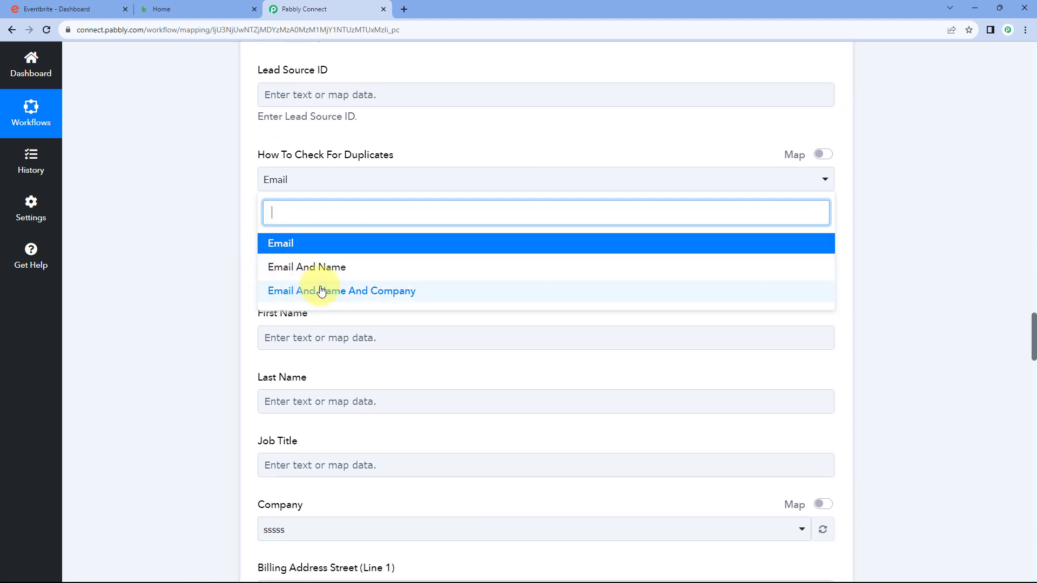
pyautogui.click(235, 195)
pyautogui.scroll(2, 216, 228)
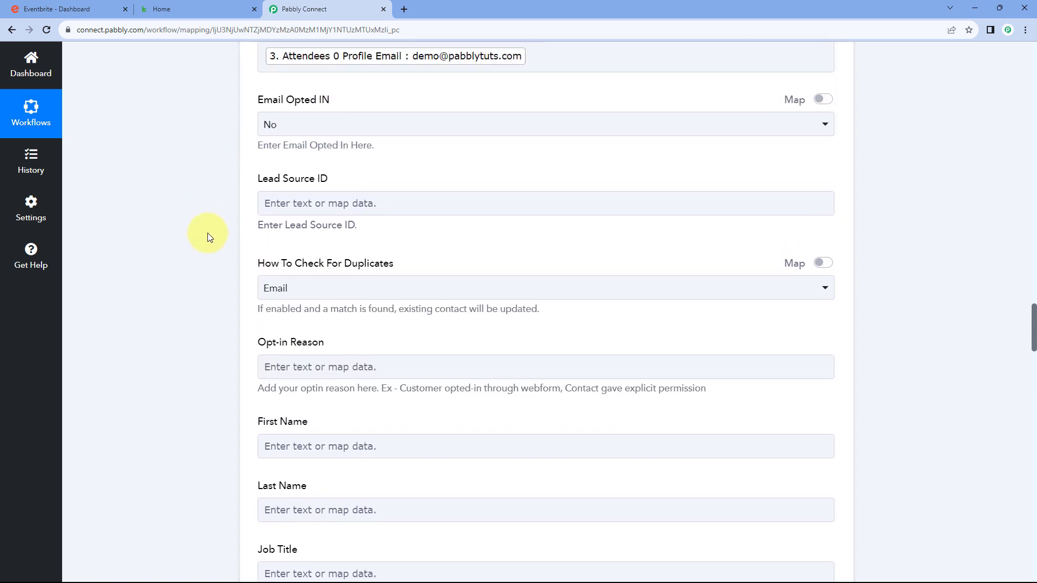
pyautogui.scroll(3, 209, 238)
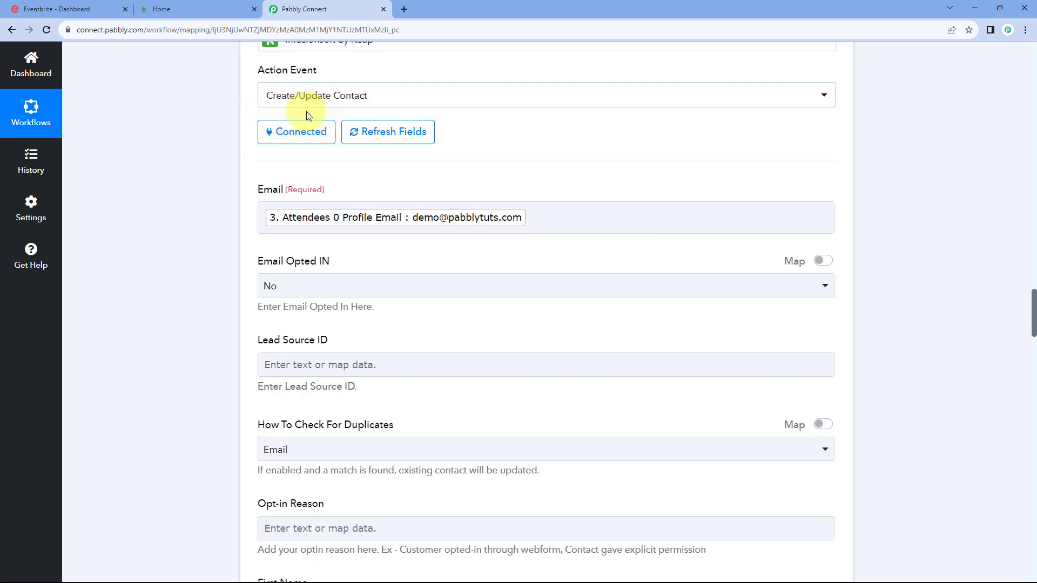
pyautogui.scroll(-3, 292, 270)
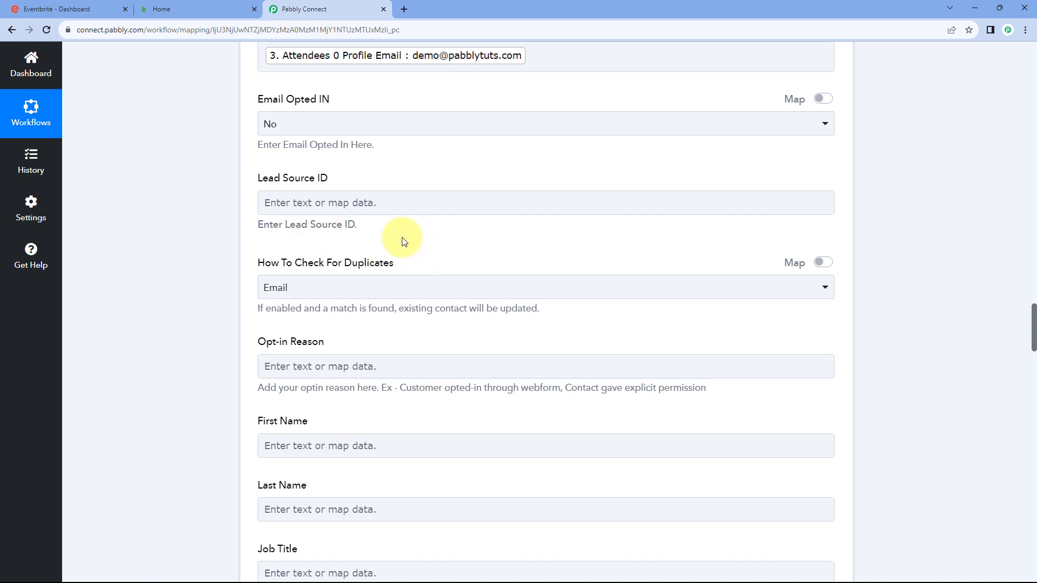
pyautogui.scroll(-1, 233, 238)
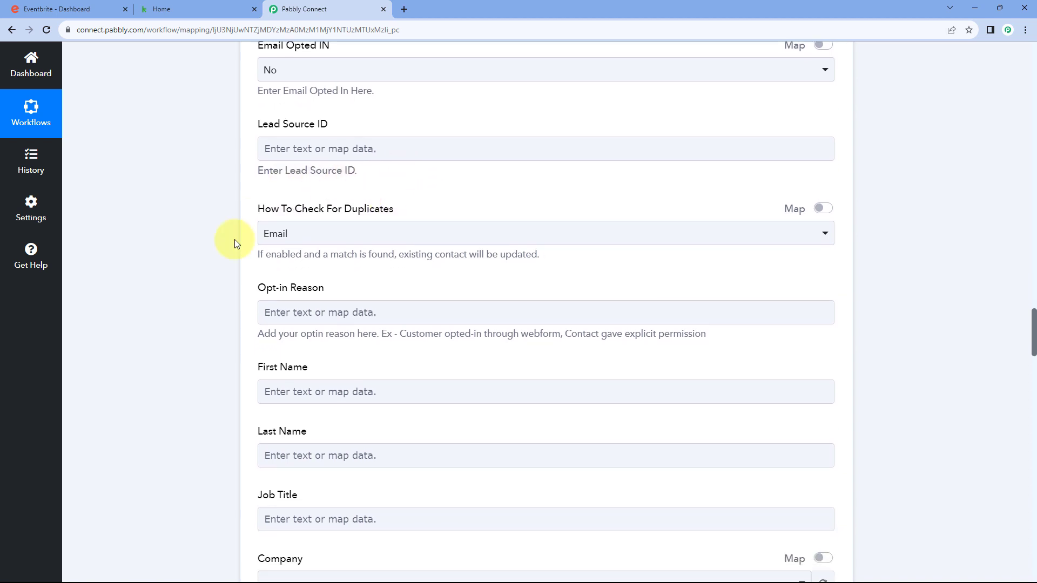
pyautogui.click(309, 231)
pyautogui.scroll(-1, 232, 232)
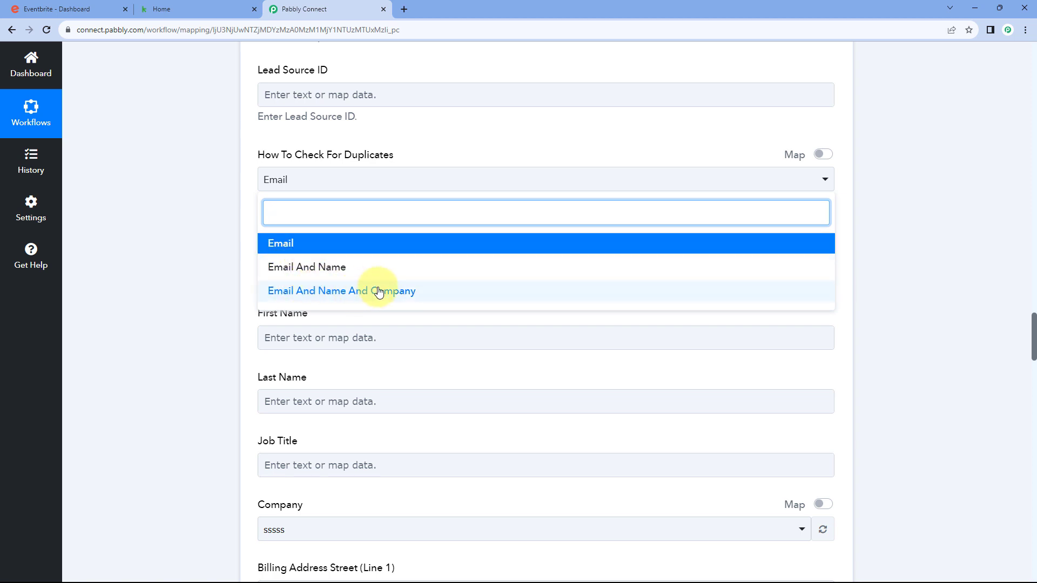
pyautogui.click(272, 243)
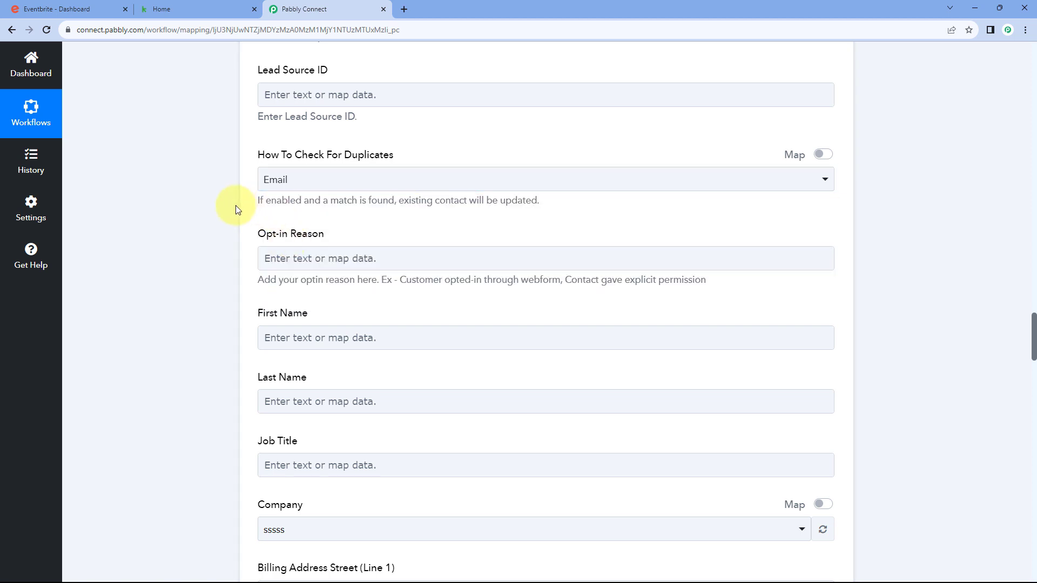
pyautogui.scroll(2, 260, 205)
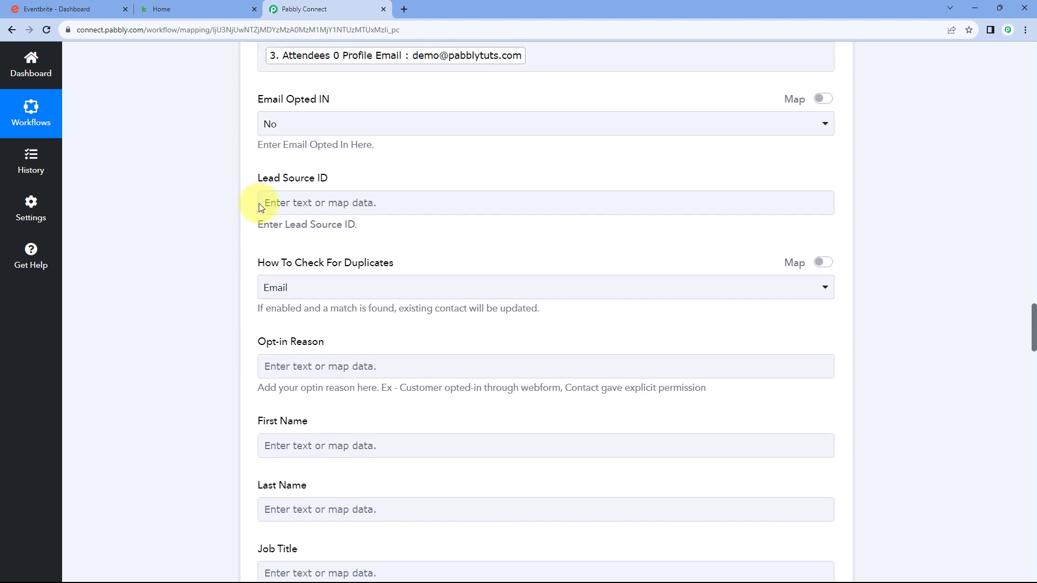
pyautogui.scroll(-2, 241, 192)
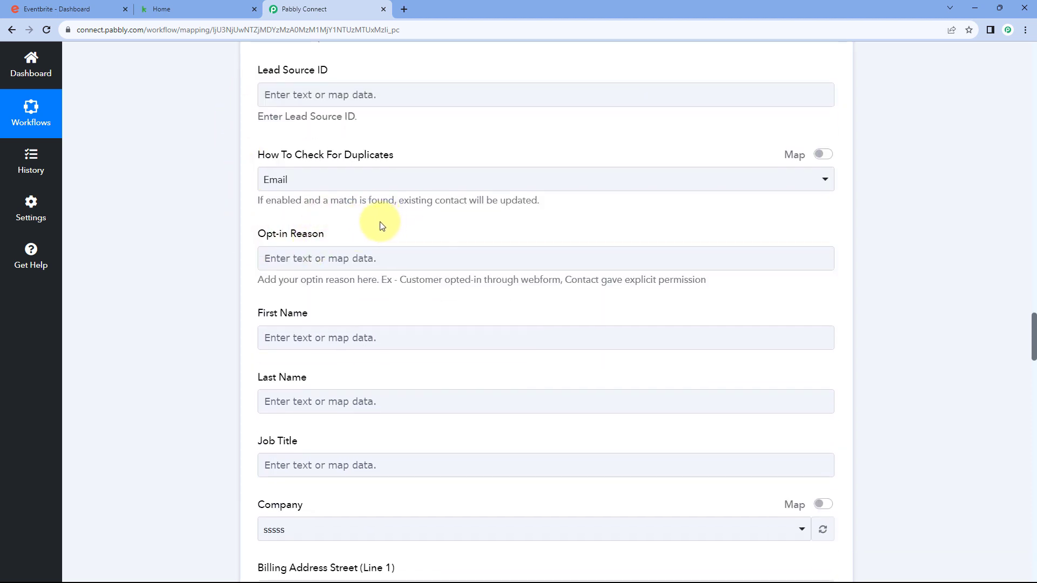
pyautogui.scroll(-1, 335, 211)
pyautogui.scroll(3, 241, 162)
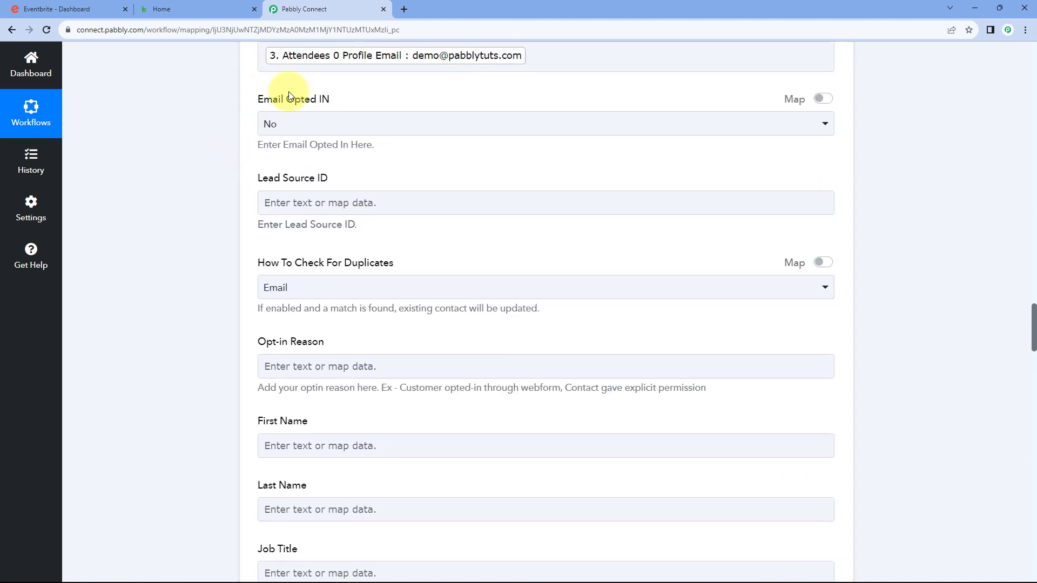
pyautogui.scroll(-3, 233, 178)
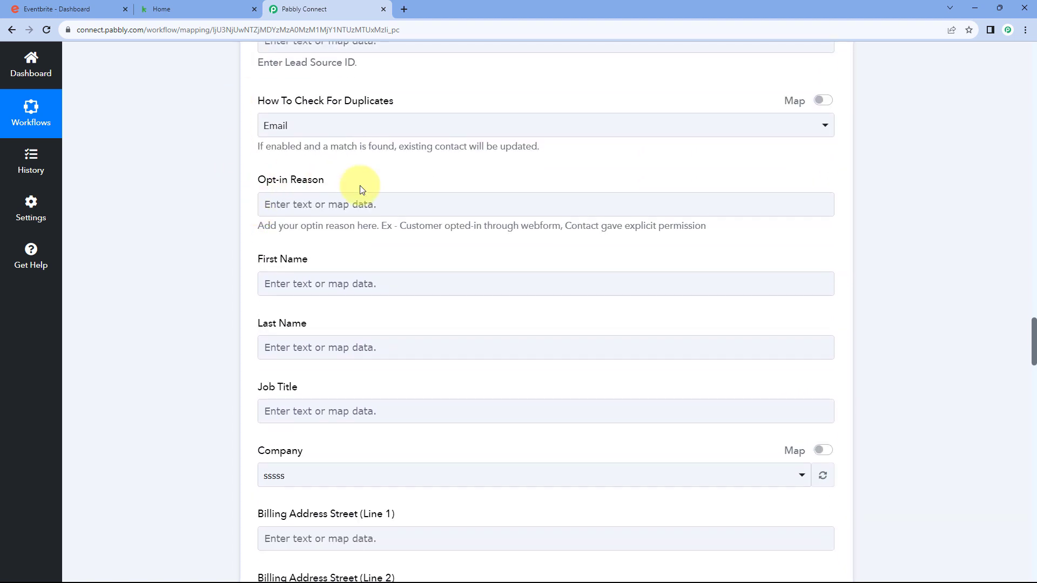
pyautogui.scroll(-2, 362, 189)
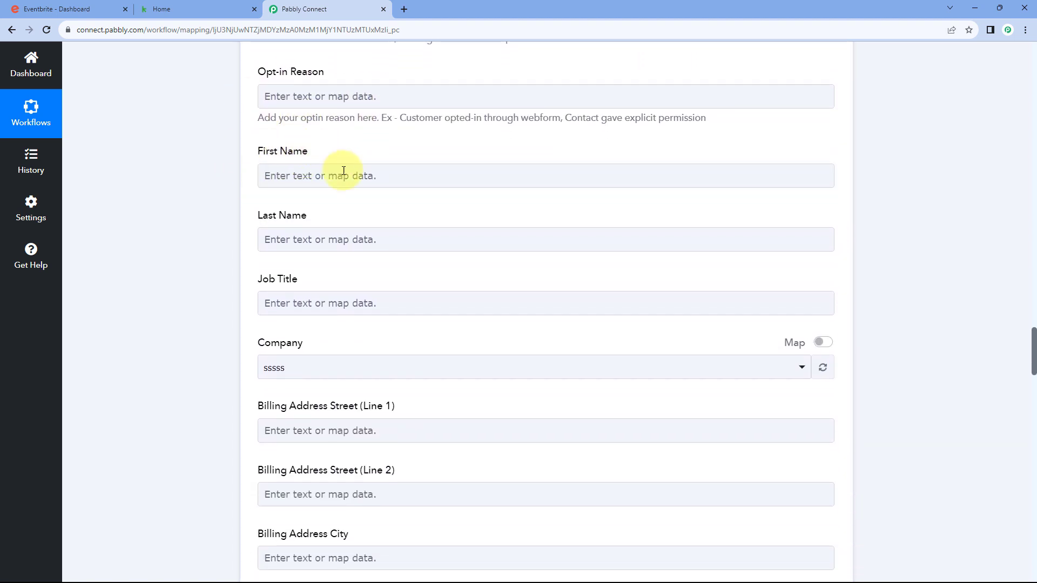
pyautogui.scroll(15, 556, 212)
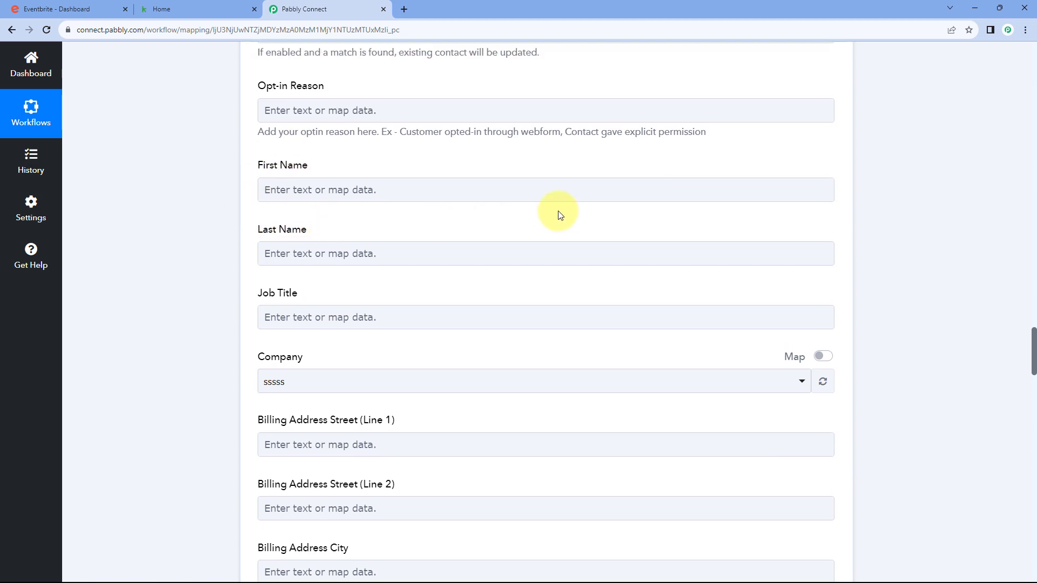
pyautogui.scroll(5, 570, 245)
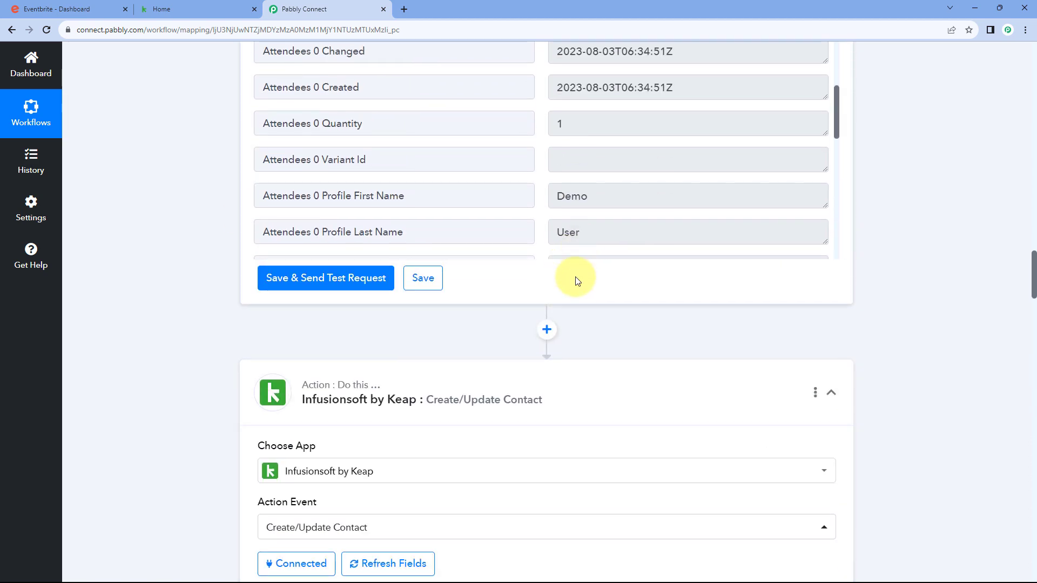
# Map the attendee's Profile First Name from step 3 into Keap's First Name field
pyautogui.scroll(-3, 563, 238)
pyautogui.click(591, 236)
pyautogui.click(551, 204)
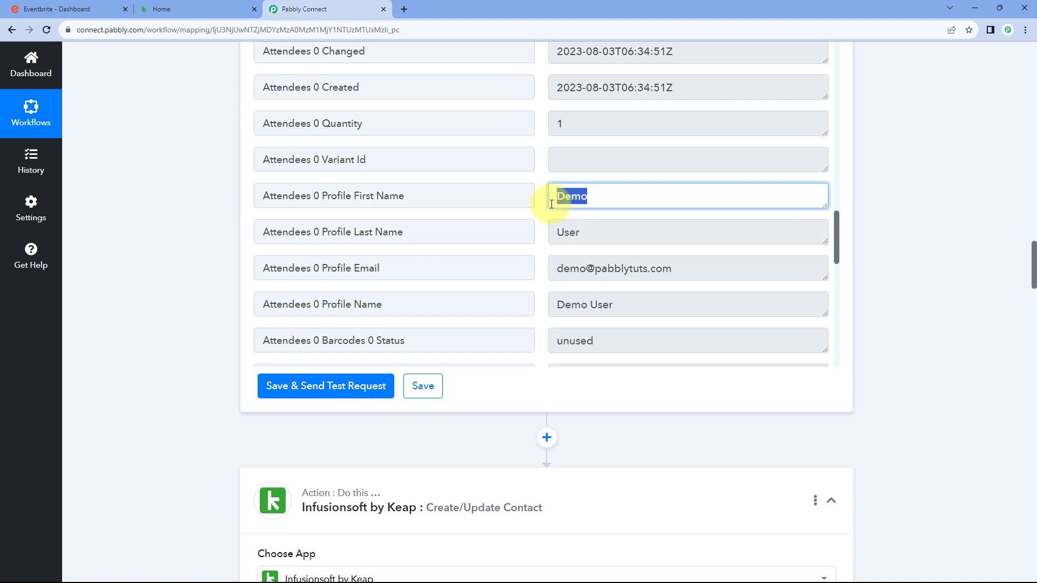
pyautogui.click(540, 219)
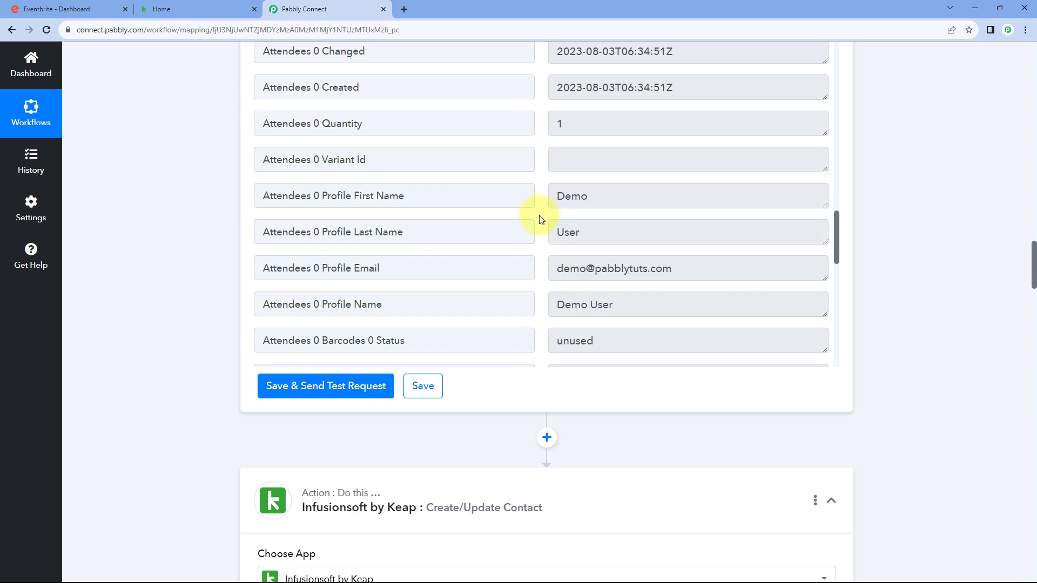
pyautogui.scroll(-20, 187, 261)
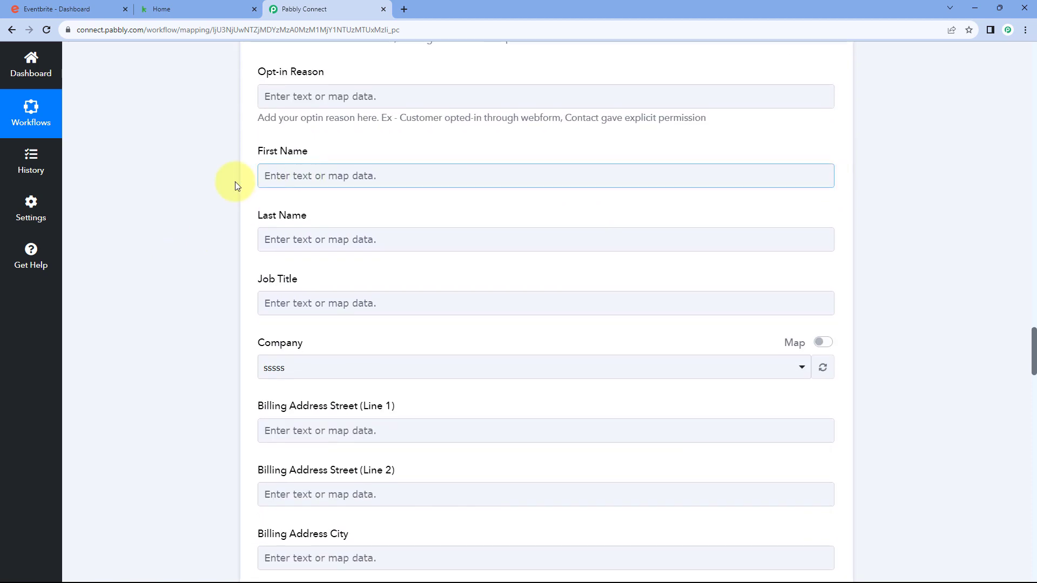
pyautogui.scroll(-1, 240, 183)
pyautogui.click(286, 126)
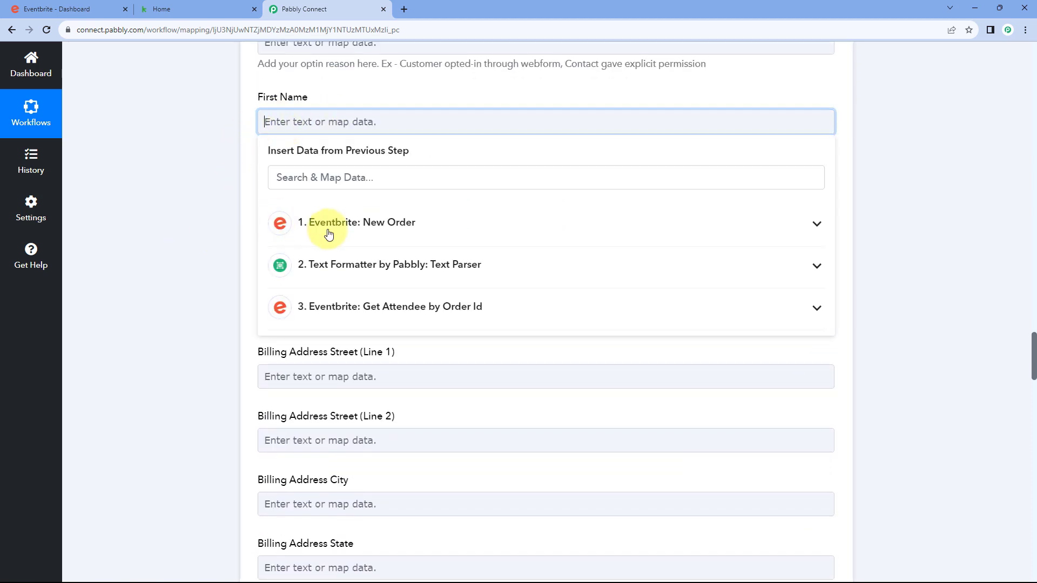
pyautogui.click(346, 303)
pyautogui.scroll(-2, 350, 372)
pyautogui.scroll(-15, 350, 371)
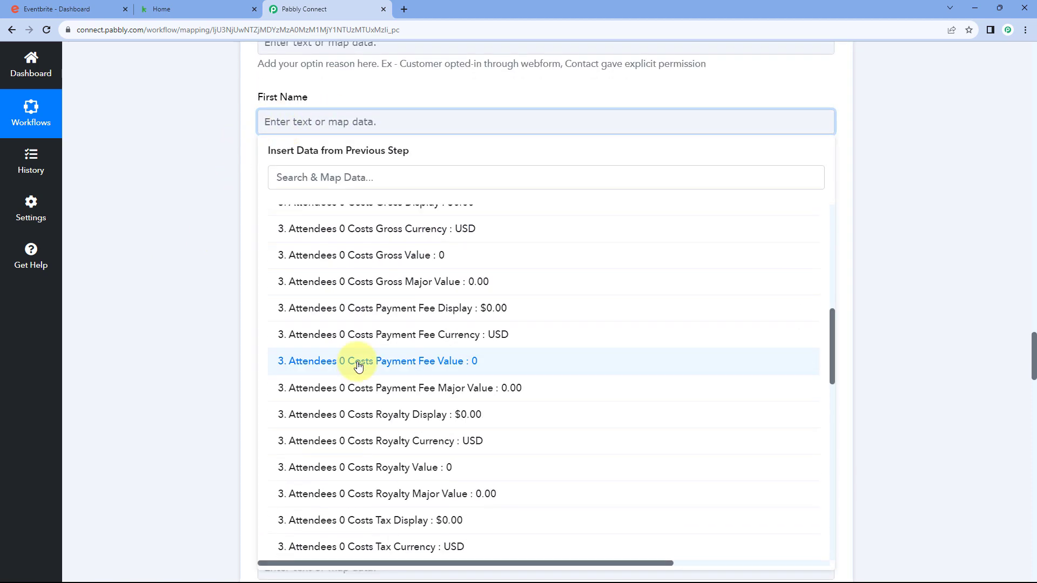
pyautogui.click(392, 246)
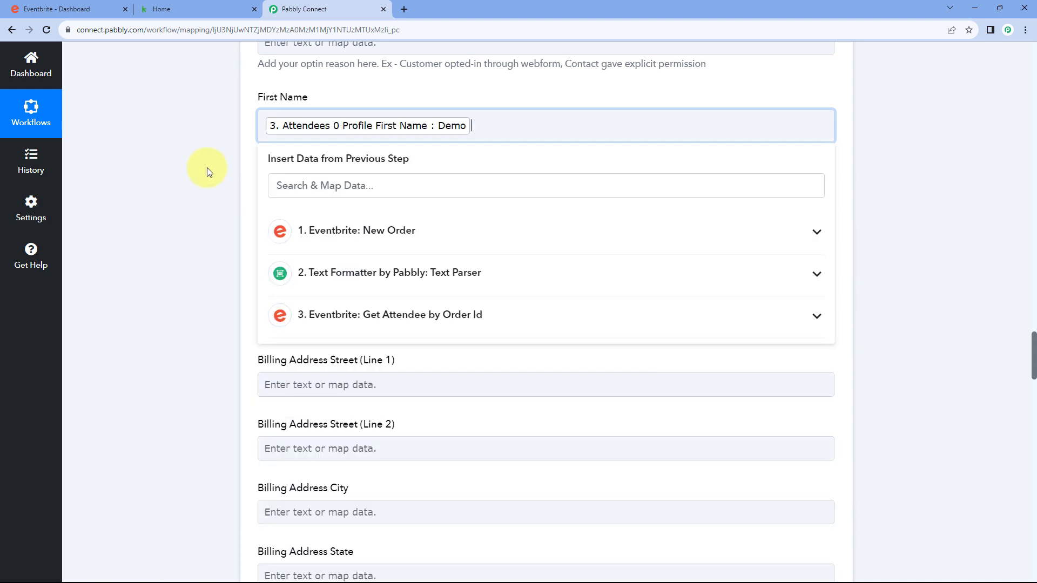
# Map the attendee's Profile Last Name from step 3 into Keap's Last Name field
pyautogui.click(371, 186)
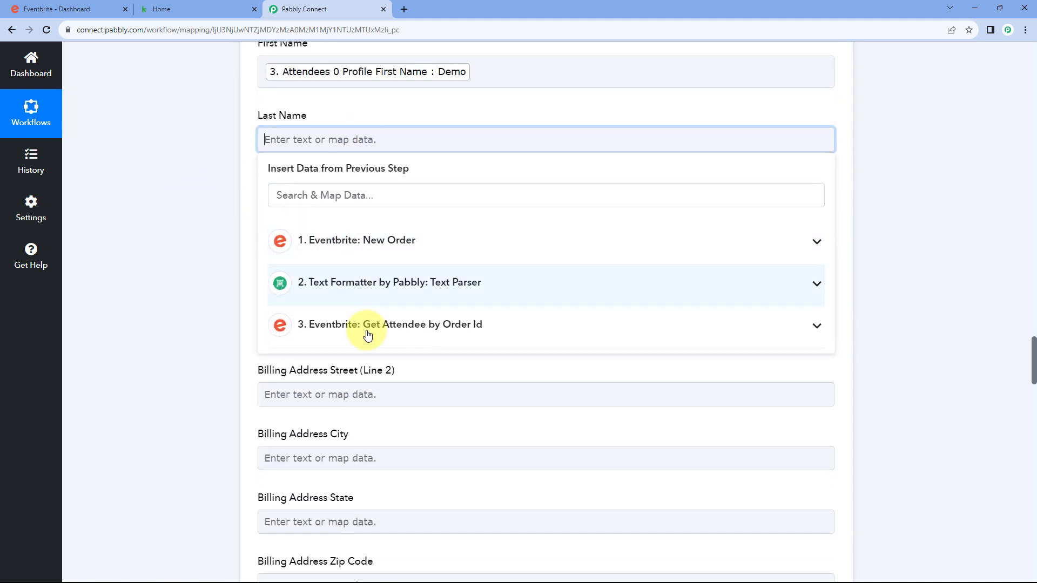
pyautogui.click(367, 325)
pyautogui.scroll(-8, 335, 301)
pyautogui.scroll(-12, 370, 299)
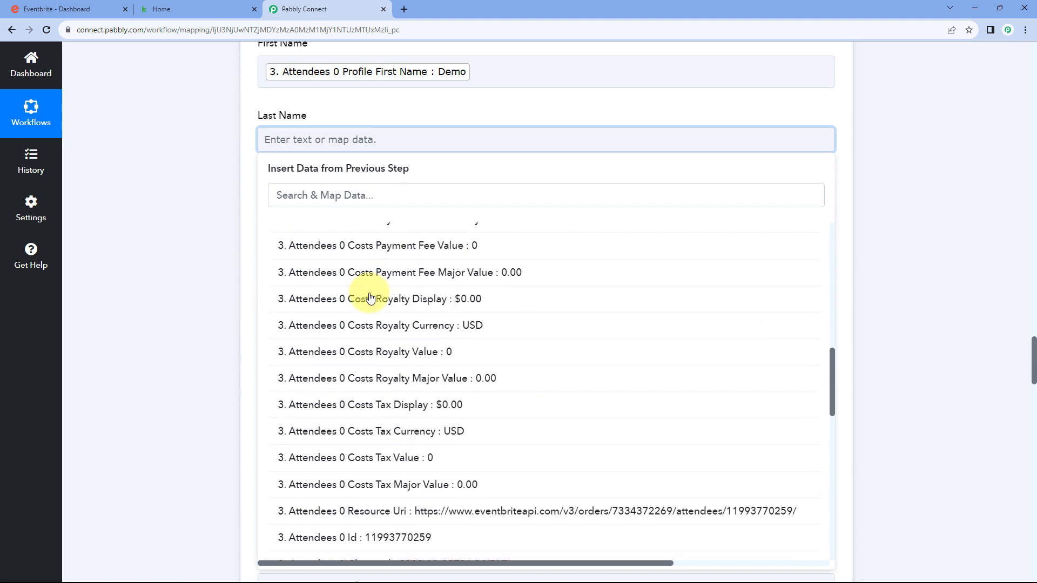
pyautogui.scroll(2, 389, 319)
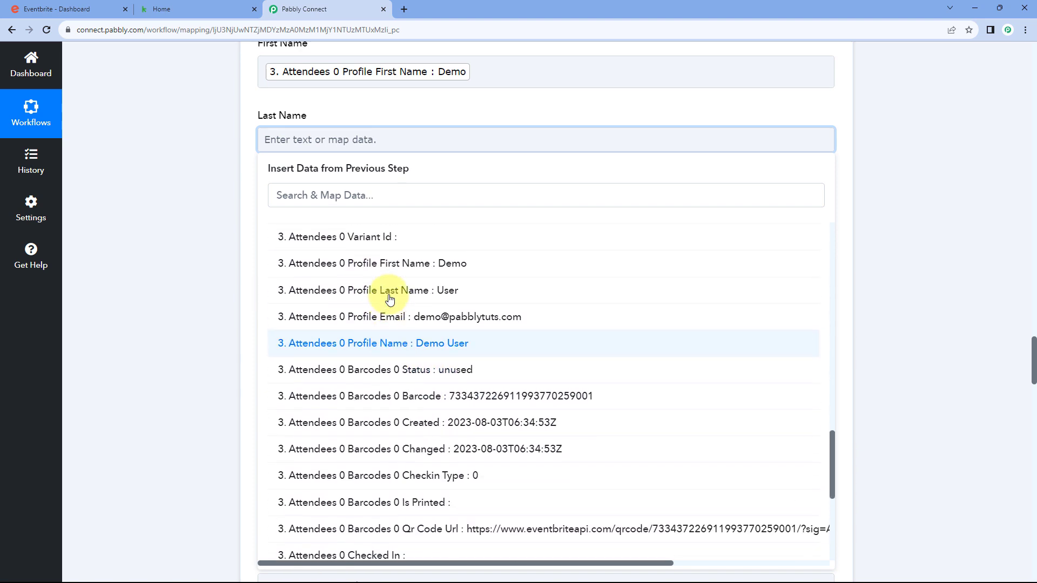
pyautogui.click(388, 294)
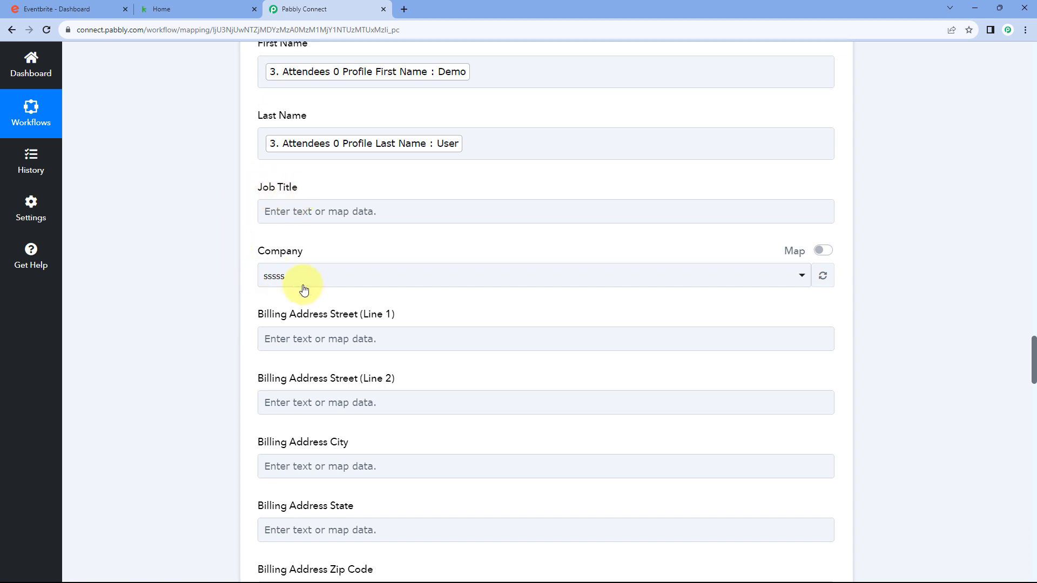
pyautogui.scroll(-8, 225, 274)
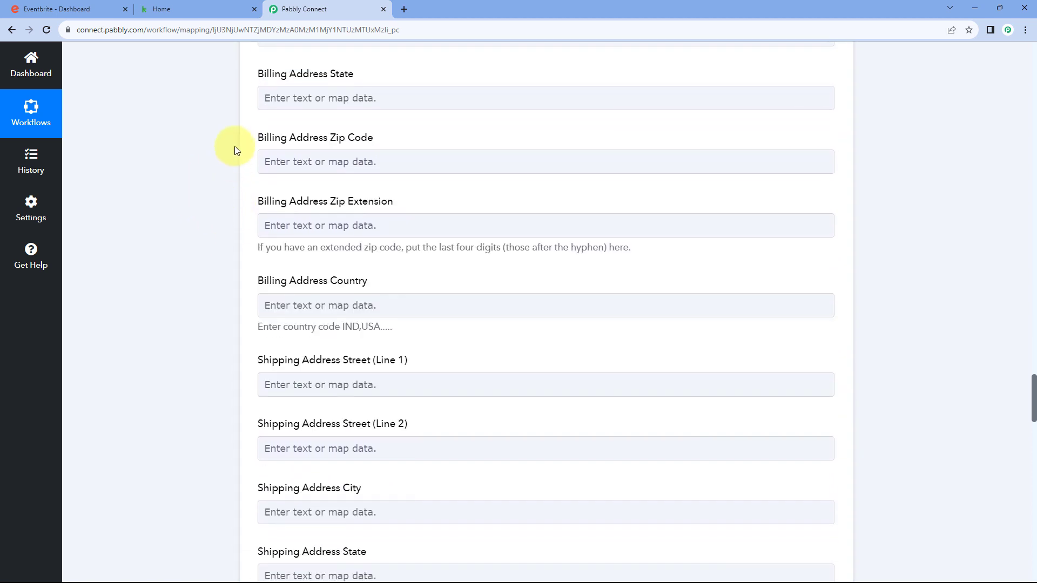
pyautogui.scroll(-2, 233, 148)
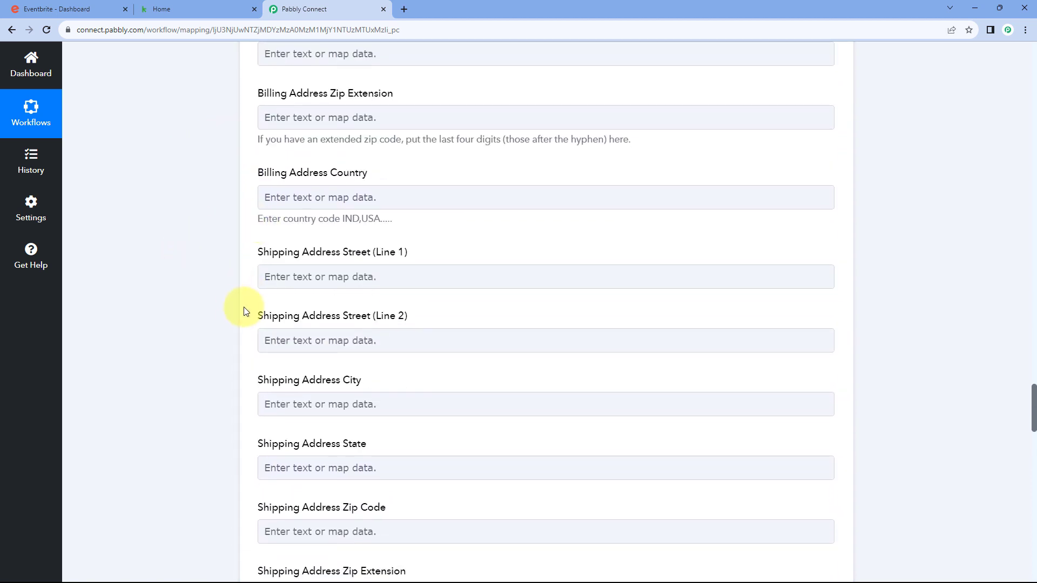
pyautogui.click(94, 8)
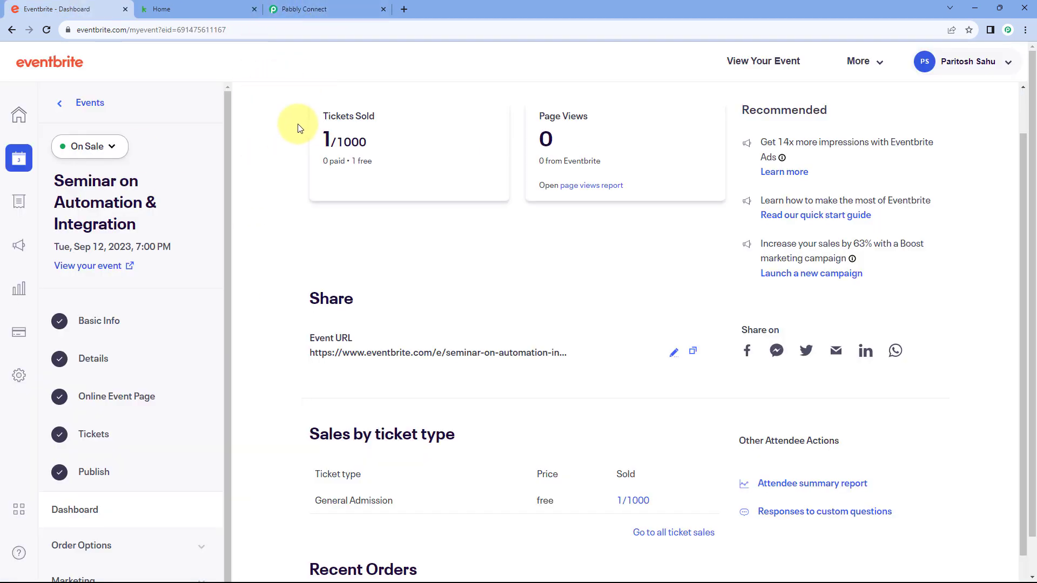
pyautogui.click(305, 8)
pyautogui.scroll(-6, 227, 192)
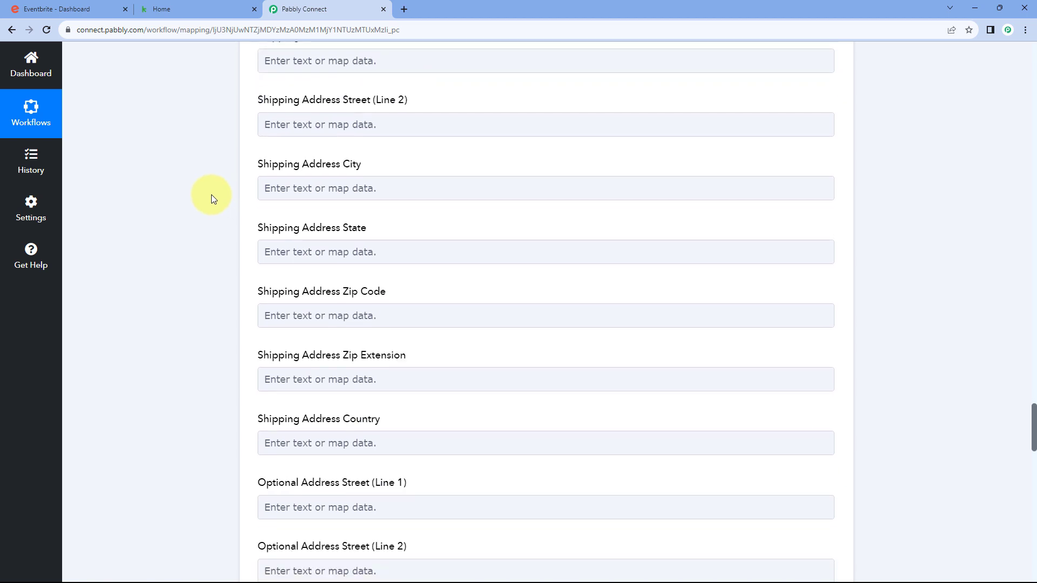
pyautogui.scroll(-9, 226, 216)
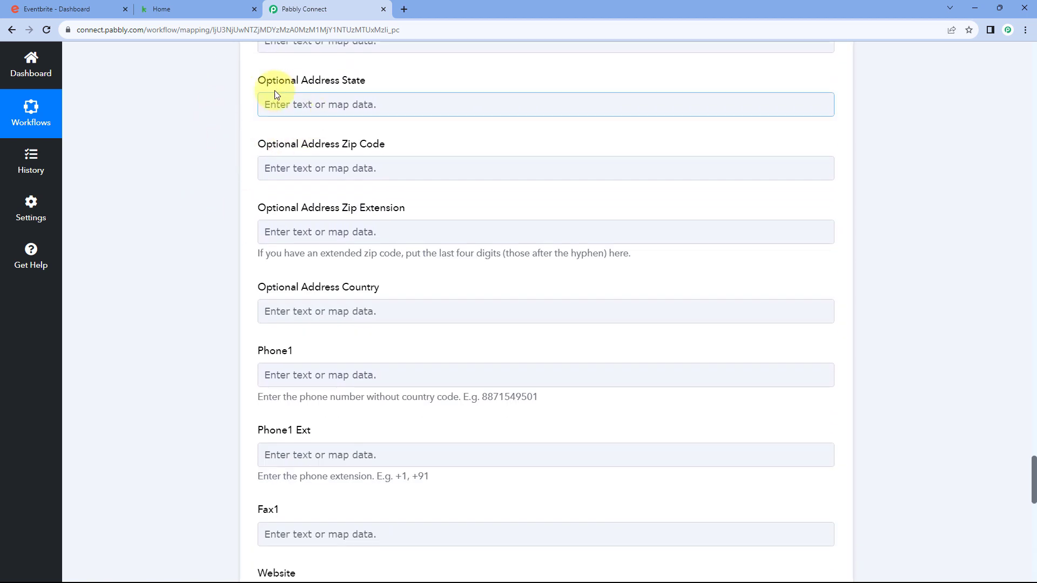
pyautogui.scroll(-3, 243, 238)
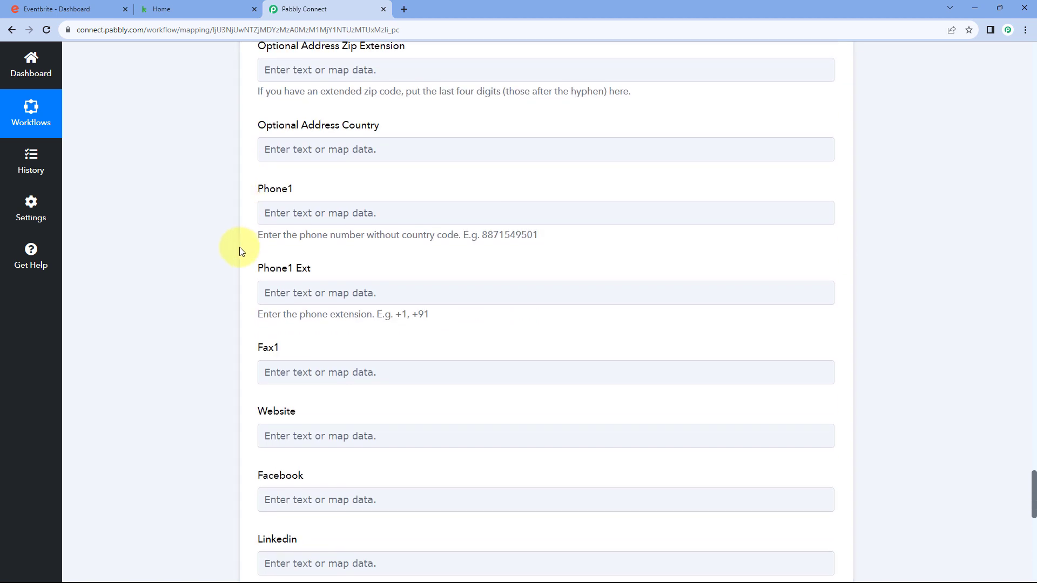
pyautogui.scroll(-4, 241, 251)
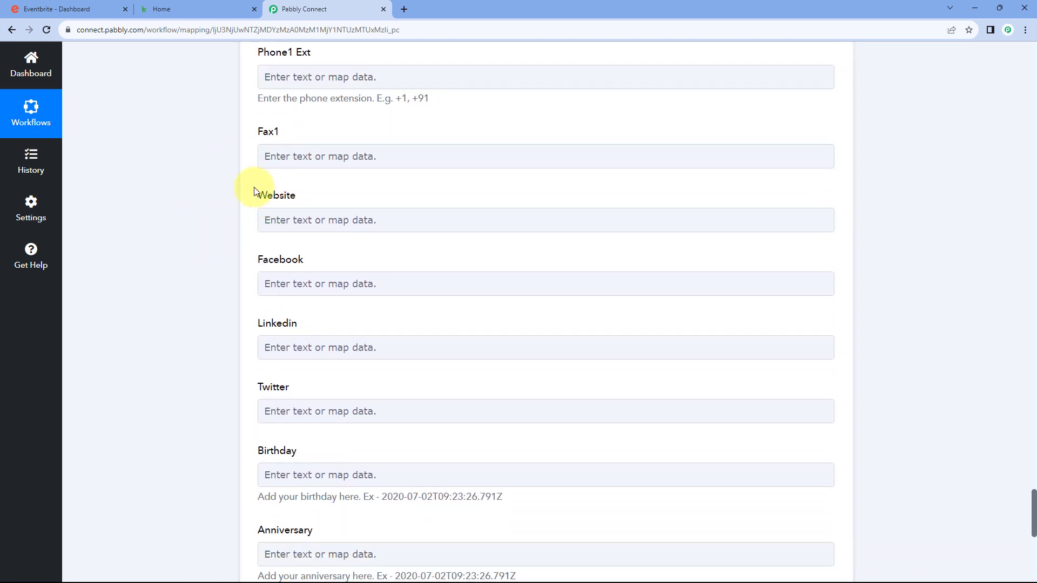
pyautogui.scroll(-6, 254, 191)
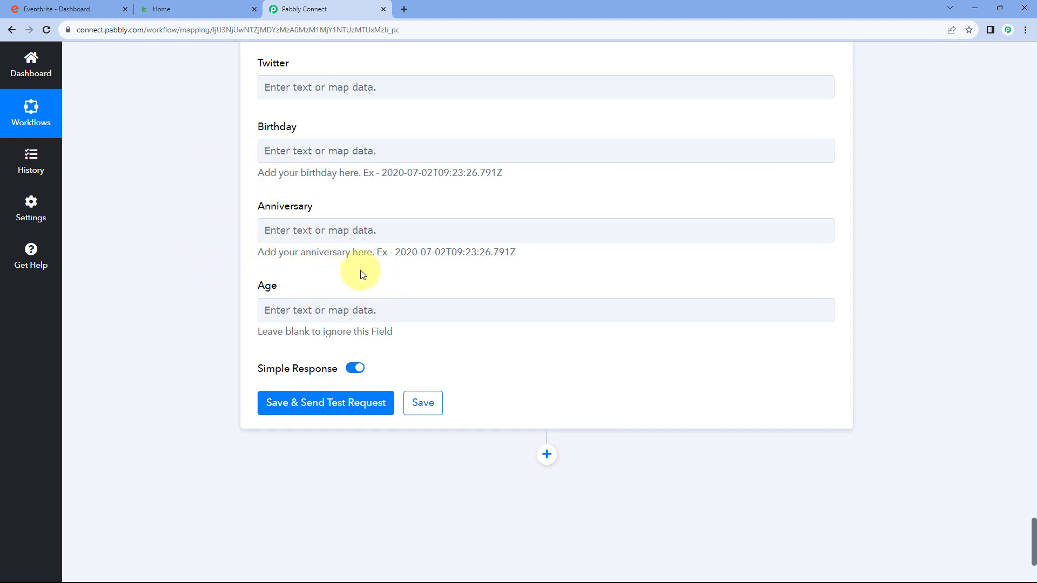
# Save the Keap Create/Update Contact step with a test request and review the returned contact details
pyautogui.click(328, 409)
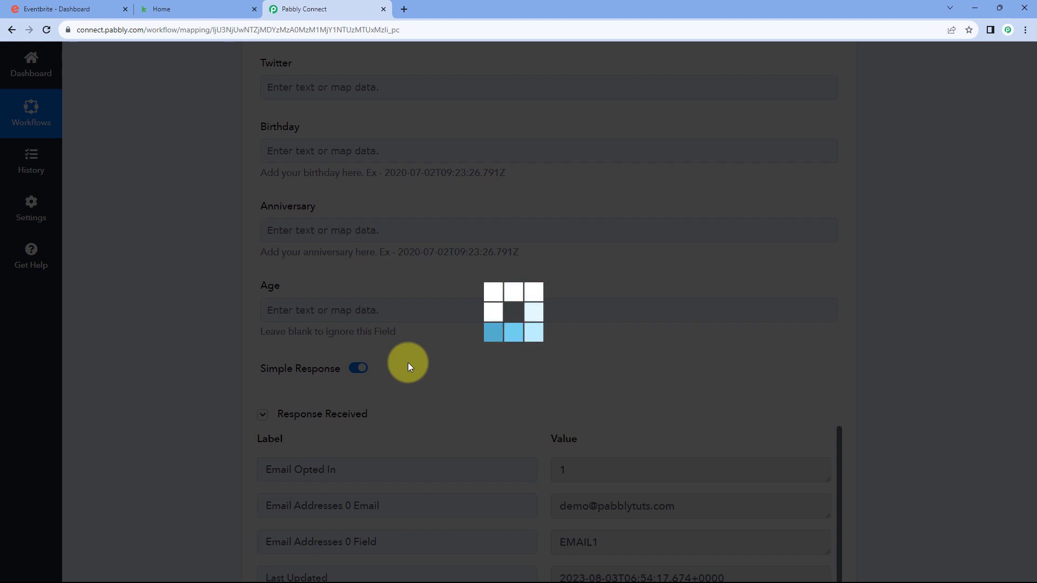
pyautogui.scroll(-5, 409, 395)
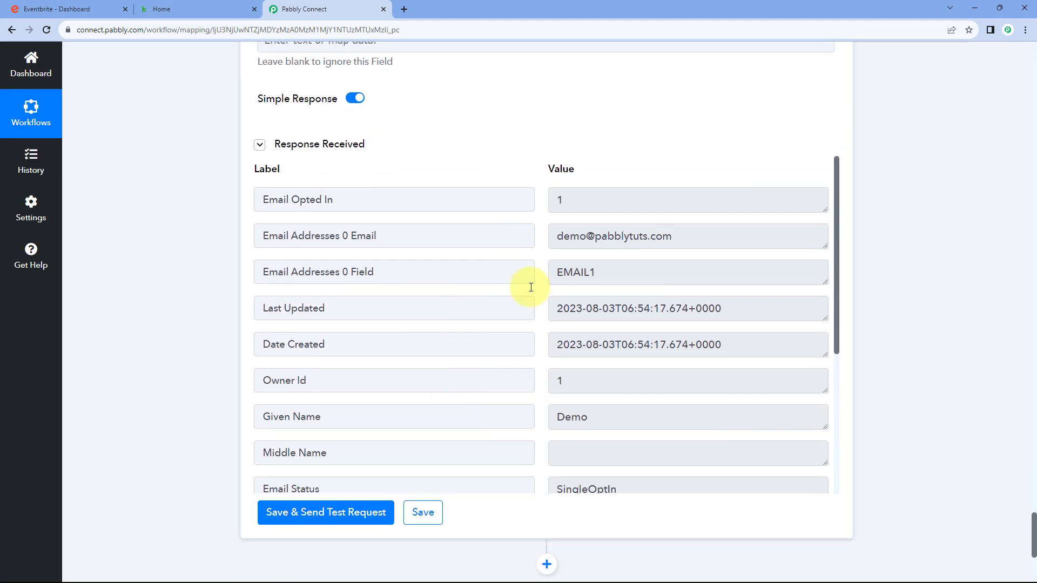
pyautogui.scroll(6, 532, 322)
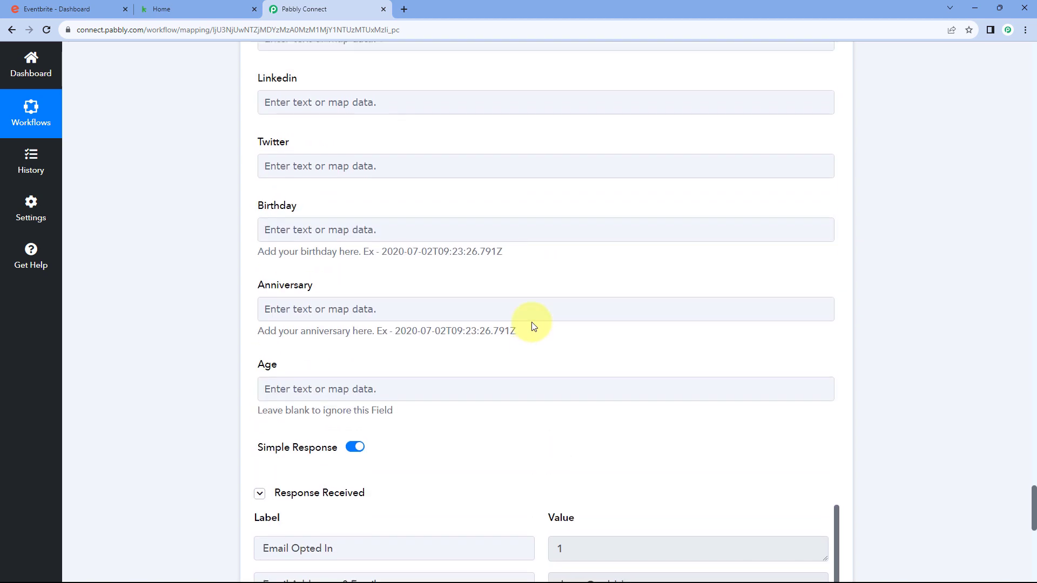
pyautogui.scroll(20, 531, 322)
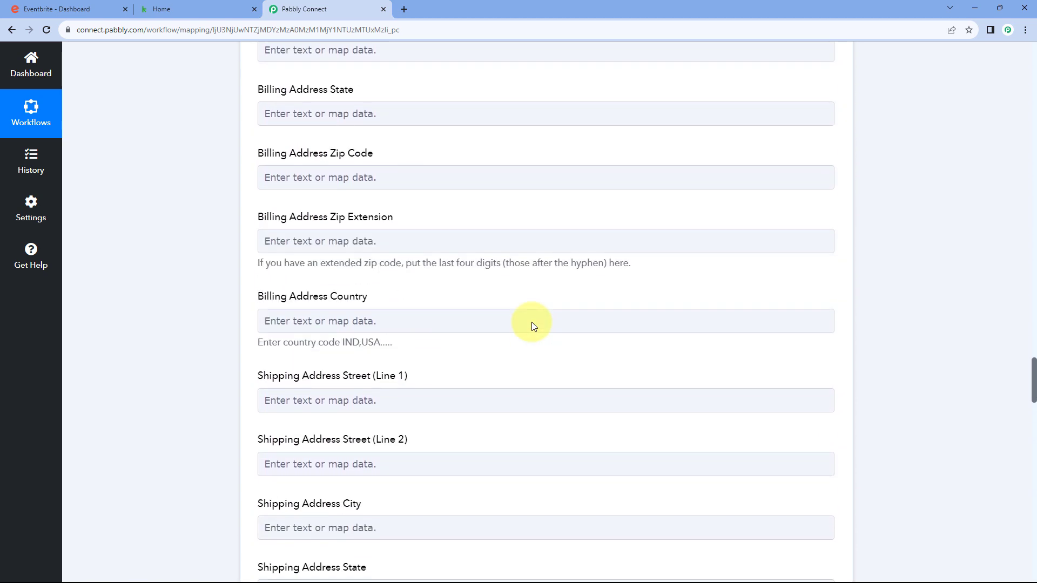
pyautogui.scroll(14, 531, 322)
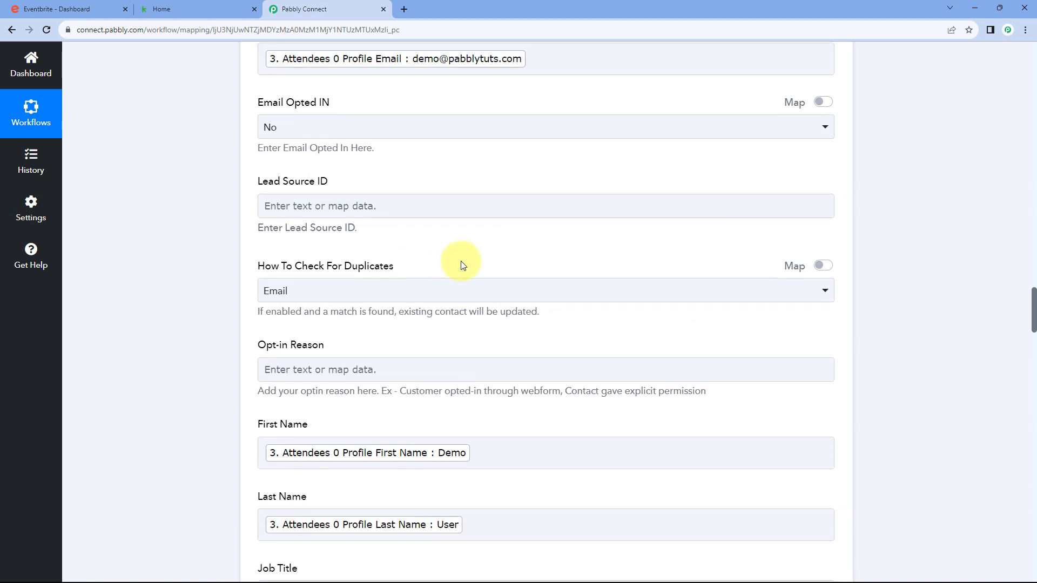
pyautogui.scroll(13, 462, 265)
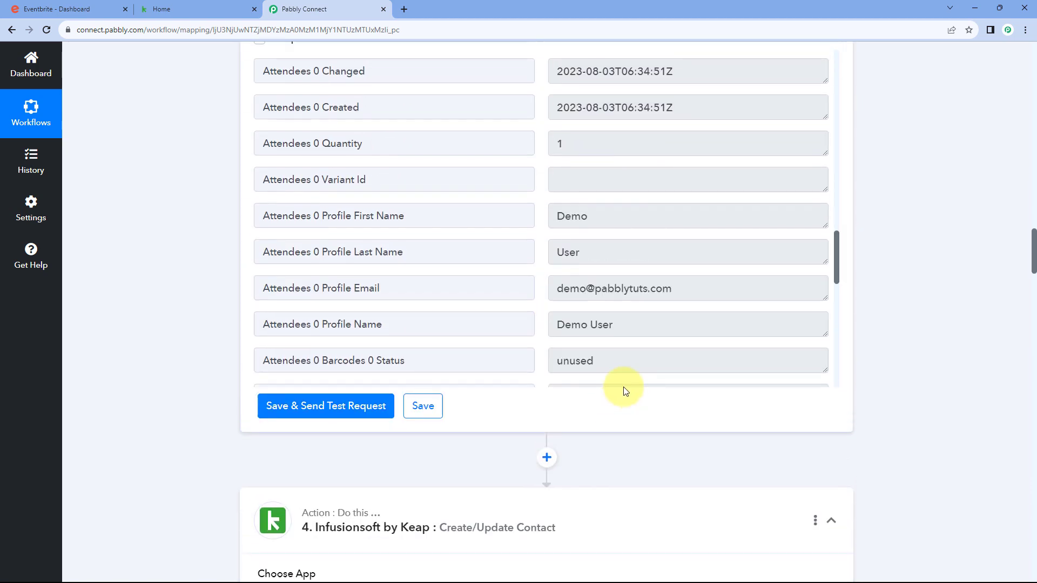
pyautogui.scroll(2, 625, 390)
pyautogui.scroll(-2, 545, 296)
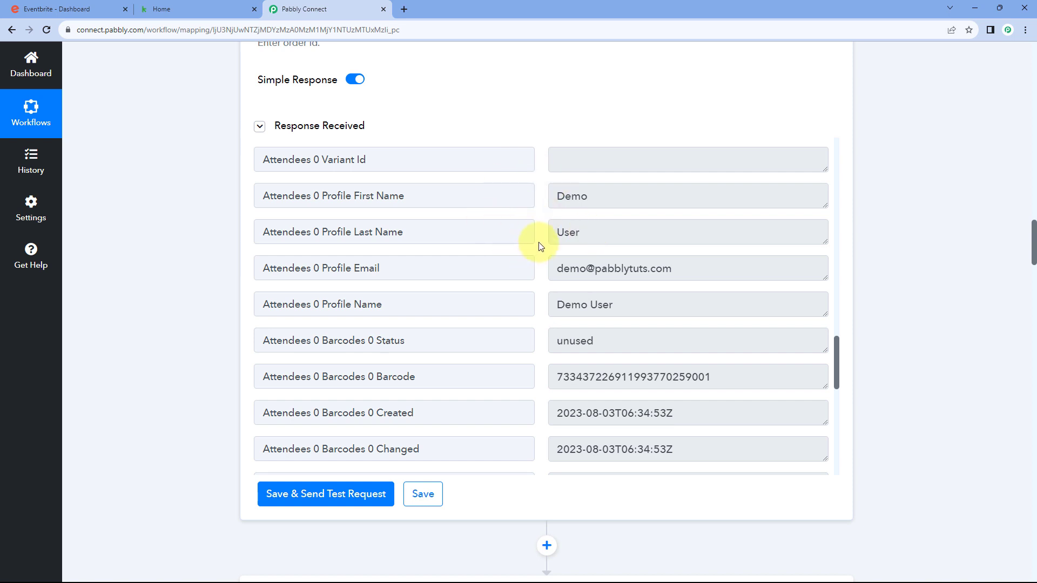
# Check the newly created test contact's details in Keap Contacts, then return to Pabbly Connect
pyautogui.click(183, 7)
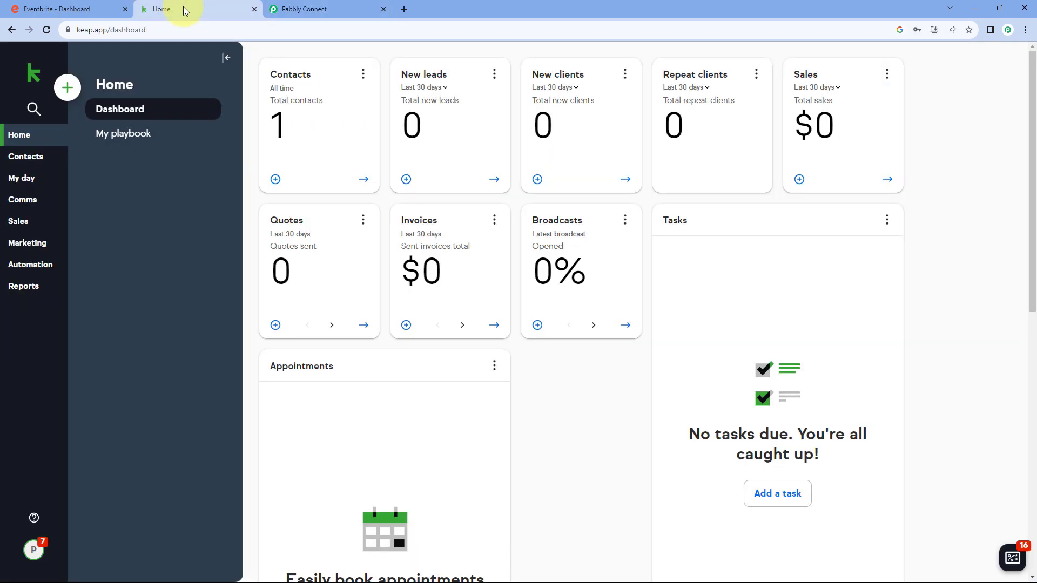
pyautogui.click(33, 157)
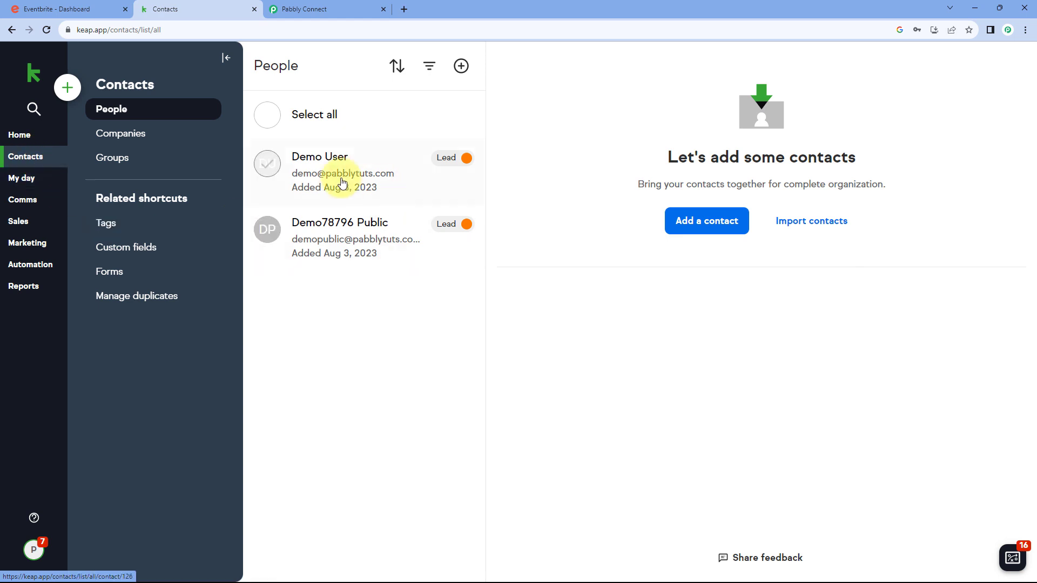
pyautogui.click(380, 179)
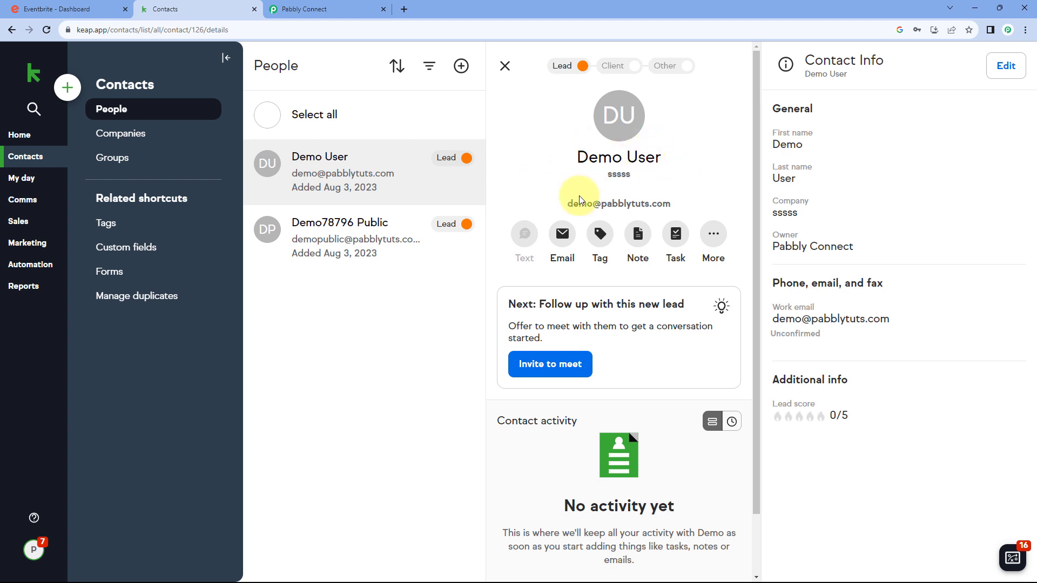
pyautogui.moveTo(566, 206); pyautogui.dragTo(683, 205)
pyautogui.click(683, 204)
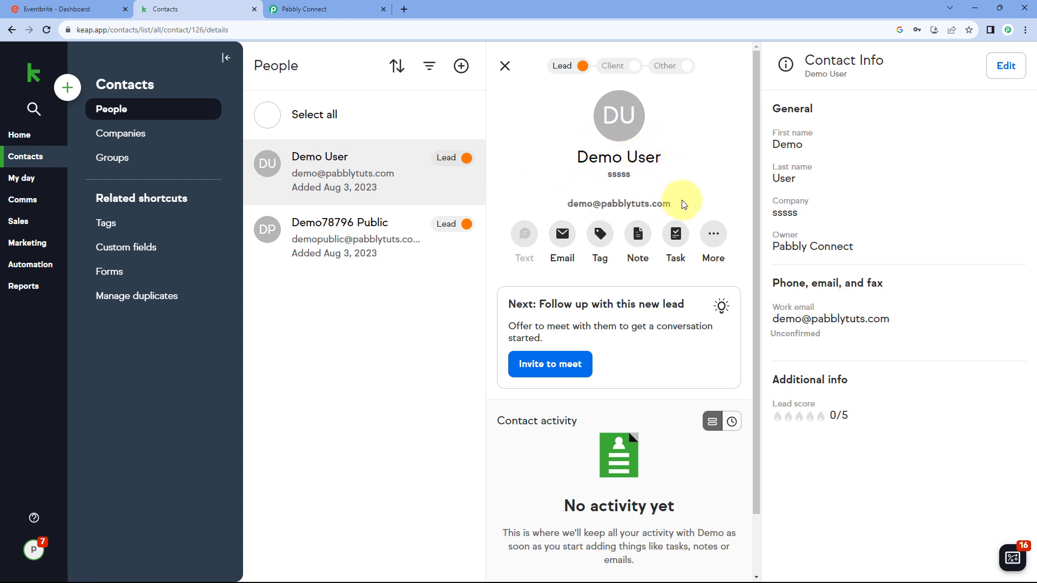
pyautogui.click(323, 10)
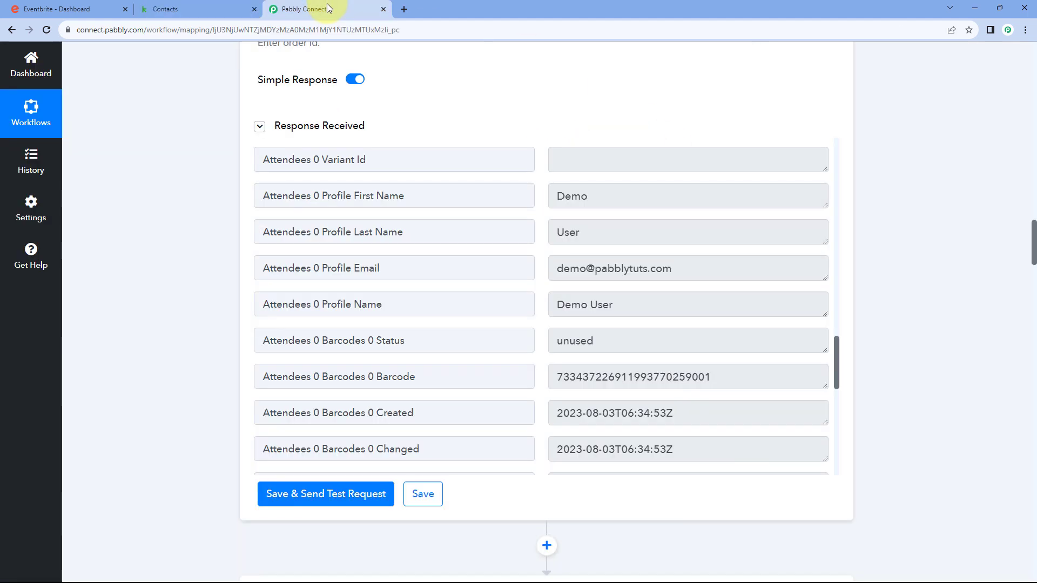
# Collapse the Get Attendee by Order Id and New Order steps and review the four-step workflow
pyautogui.scroll(-3, 863, 266)
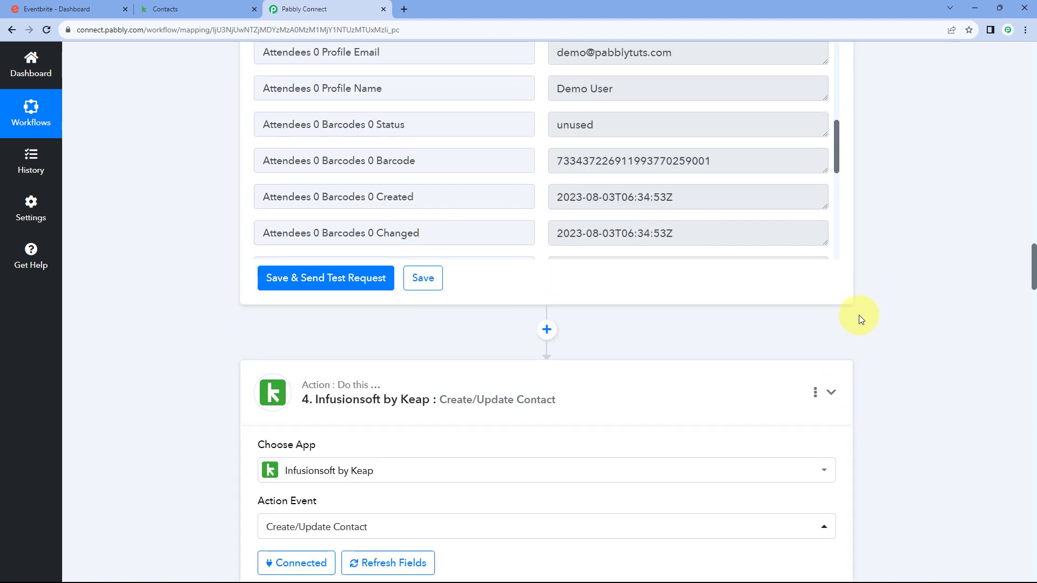
pyautogui.scroll(10, 859, 311)
pyautogui.scroll(2, 859, 311)
pyautogui.click(830, 301)
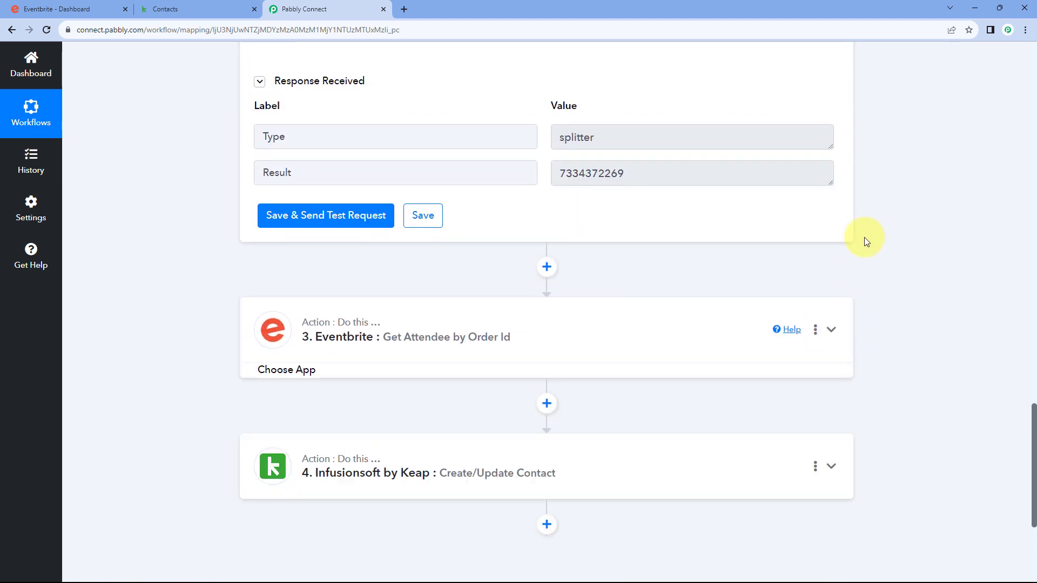
pyautogui.scroll(10, 864, 238)
pyautogui.scroll(10, 835, 243)
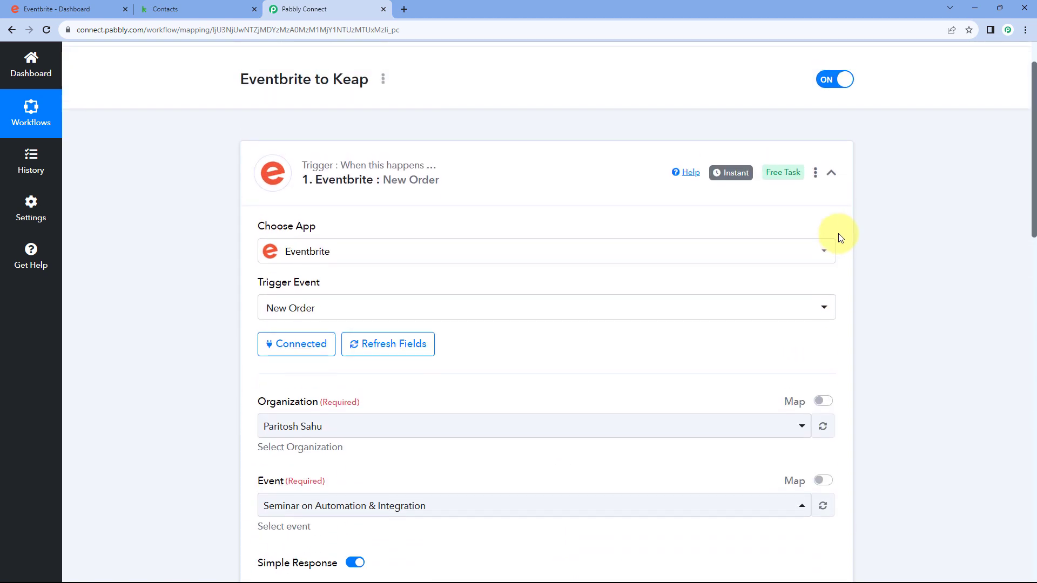
pyautogui.scroll(1, 838, 234)
pyautogui.click(831, 227)
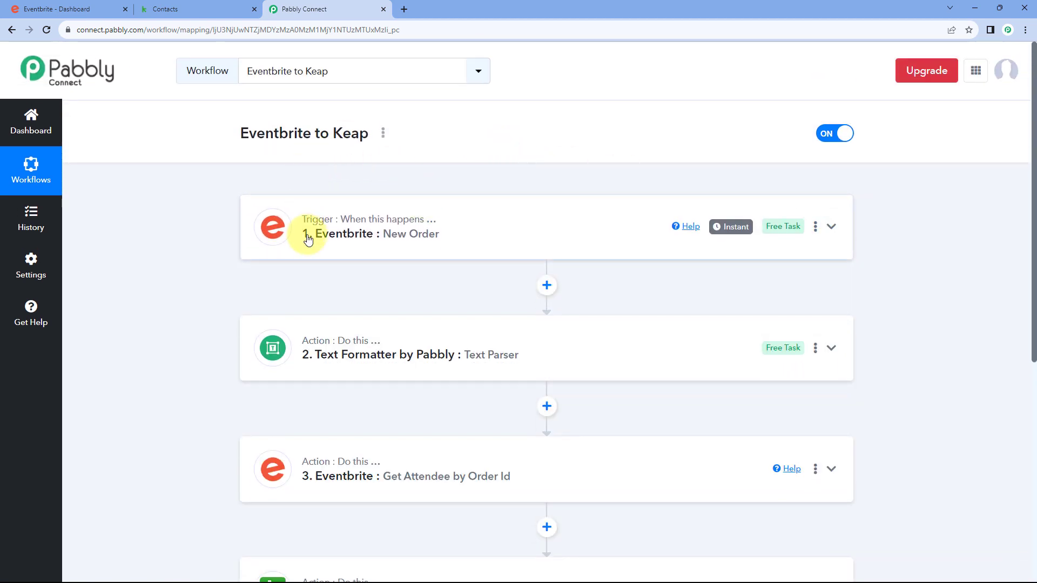
pyautogui.moveTo(399, 202)
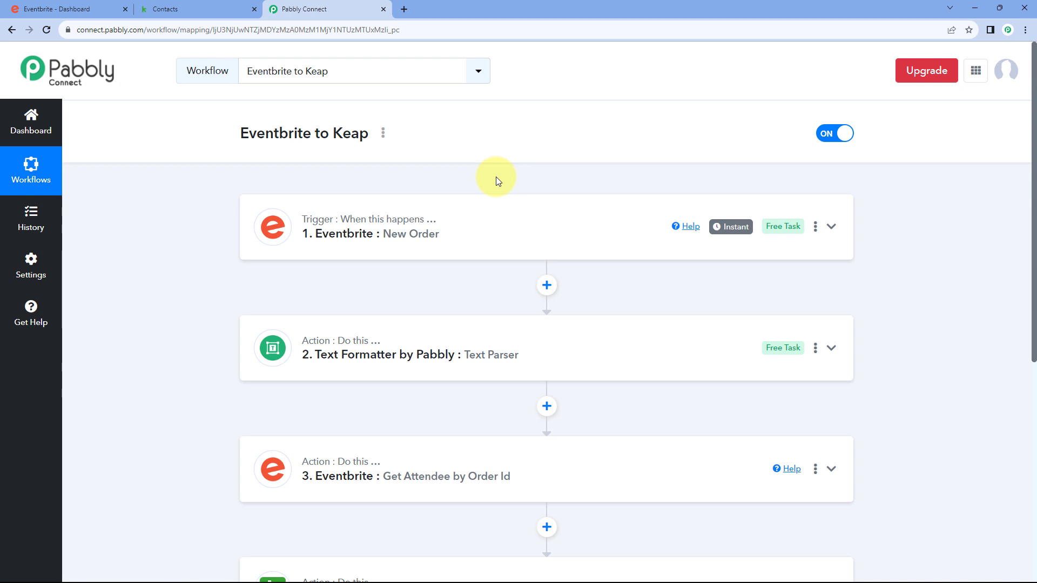
pyautogui.scroll(-1, 501, 168)
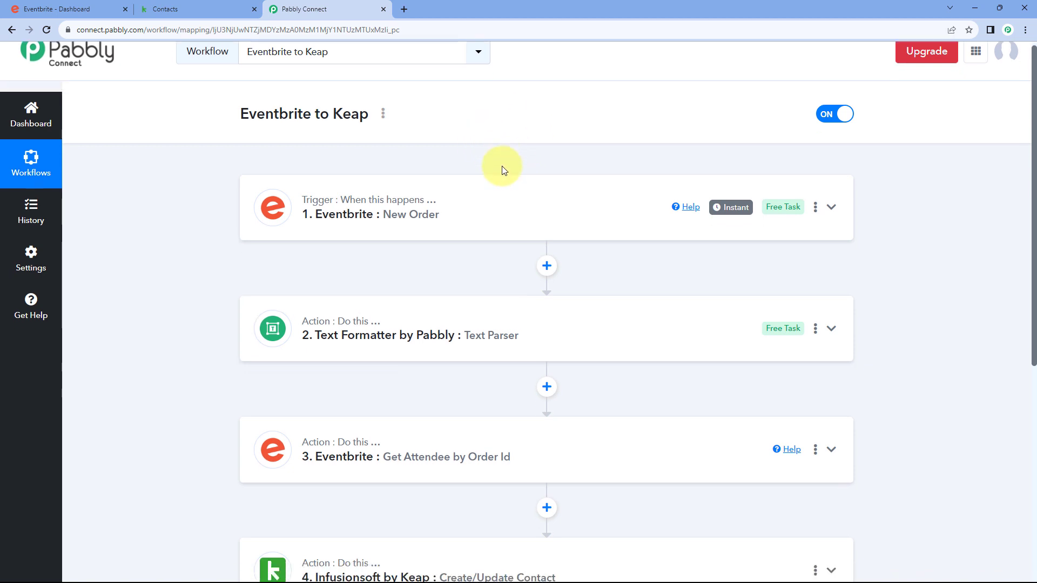
pyautogui.scroll(-4, 205, 227)
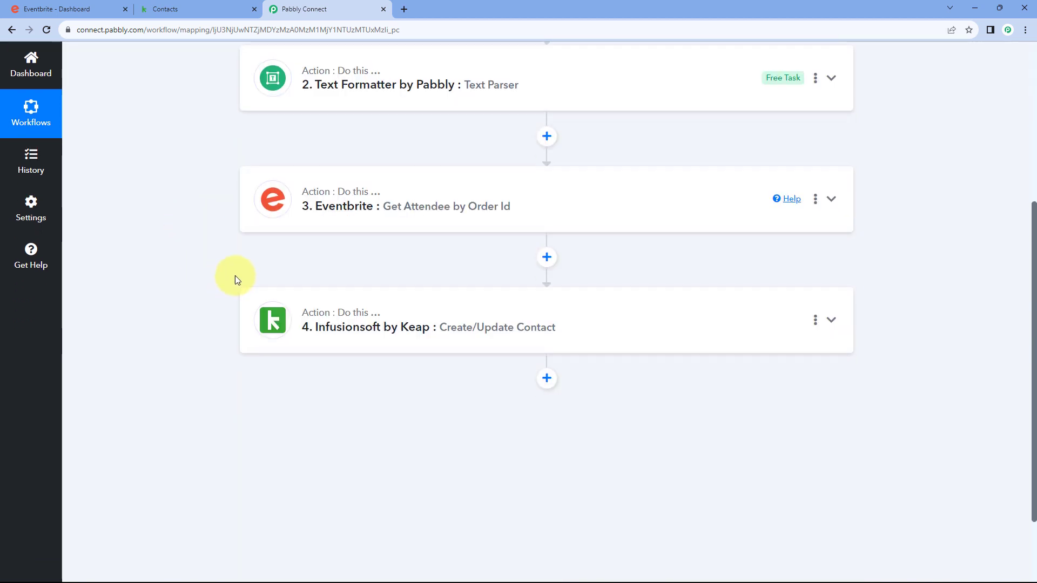
pyautogui.scroll(5, 585, 224)
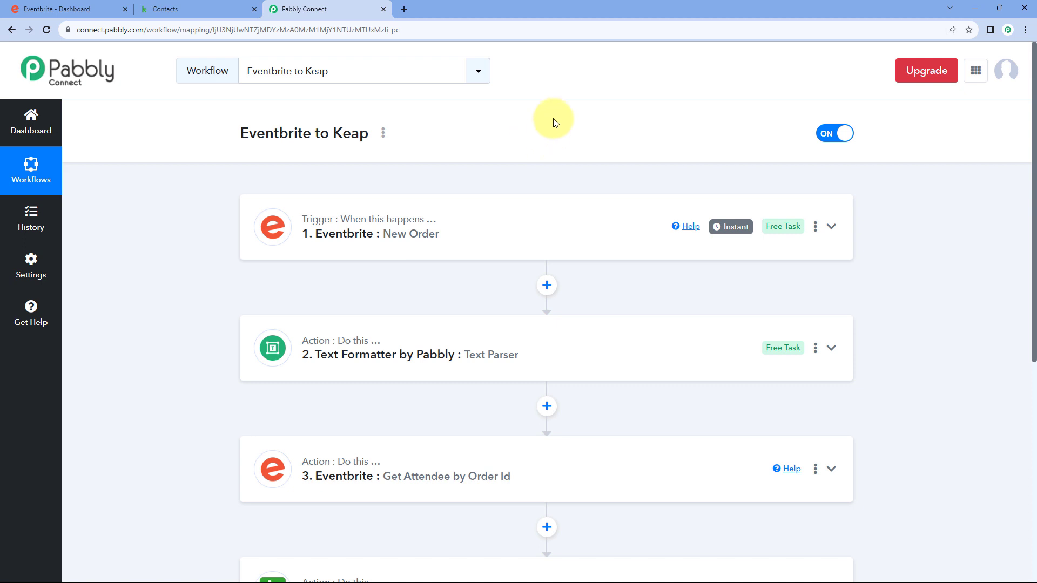
# Open the event's public page in a private window and reserve a free General Admission spot
pyautogui.click(89, 8)
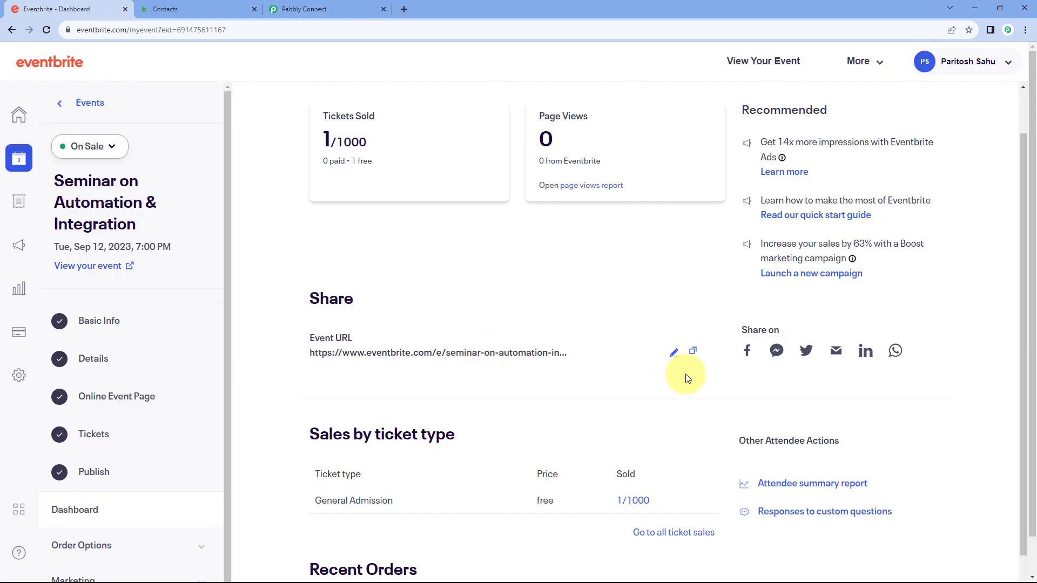
pyautogui.click(695, 352)
pyautogui.hotkey('ctrl', 'shift', 'n')
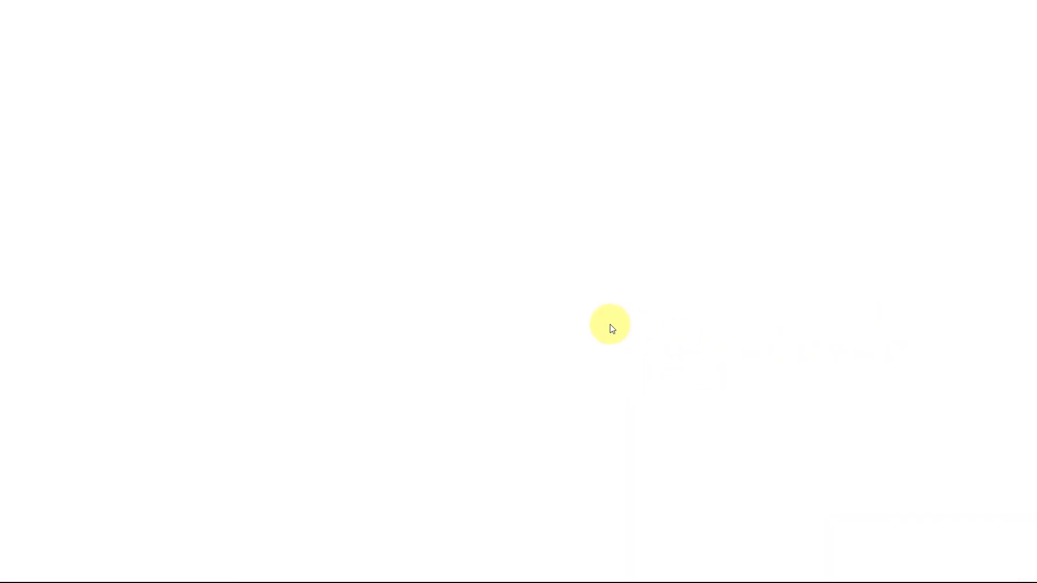
pyautogui.hotkey('ctrl', 'v')
pyautogui.press('Return')
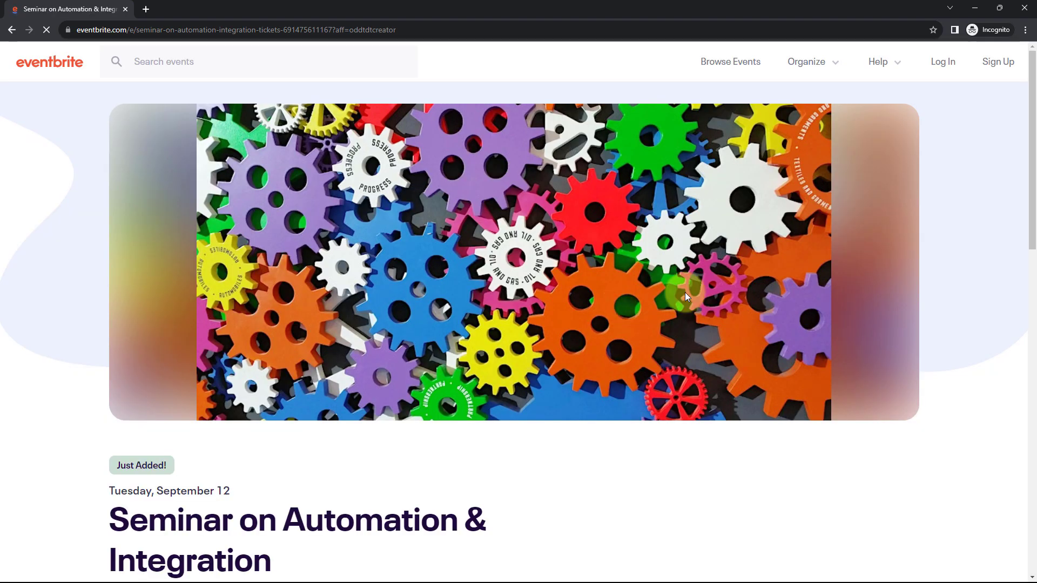
pyautogui.scroll(-3, 682, 324)
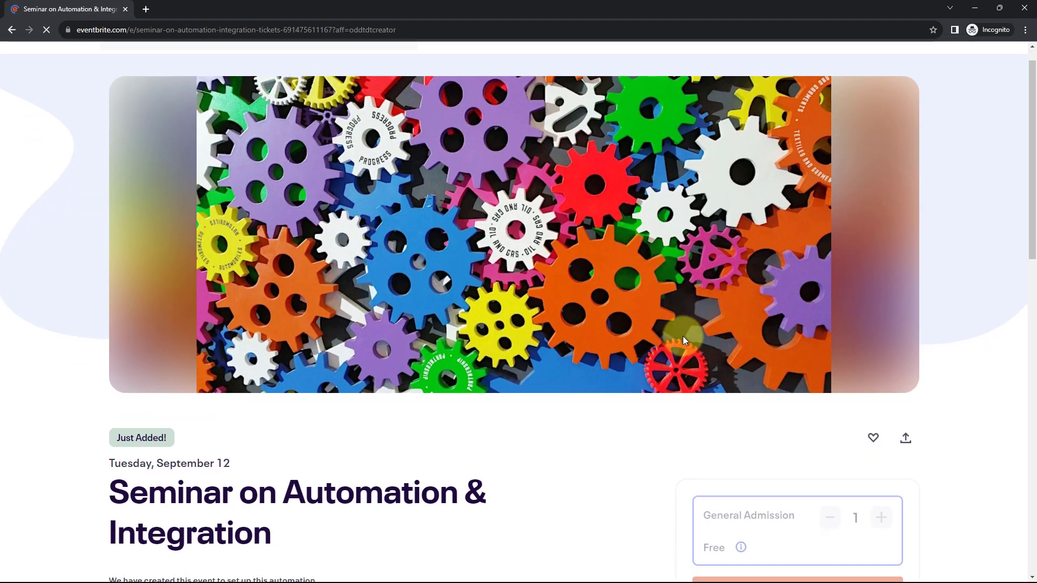
pyautogui.click(795, 459)
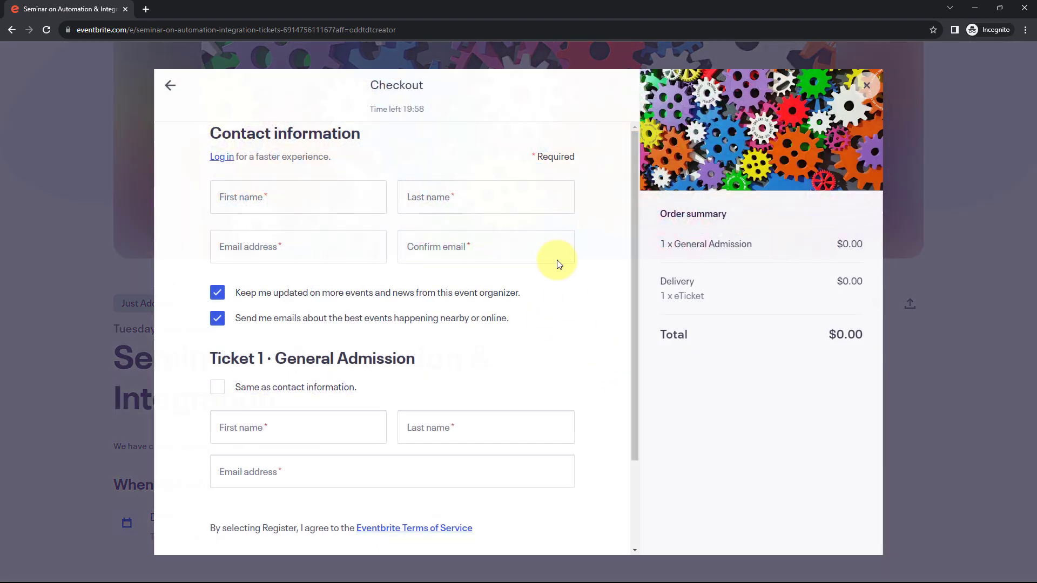
# Register with the test attendee's name and e-mail, reusing the contact details for the ticket holder
pyautogui.click(324, 204)
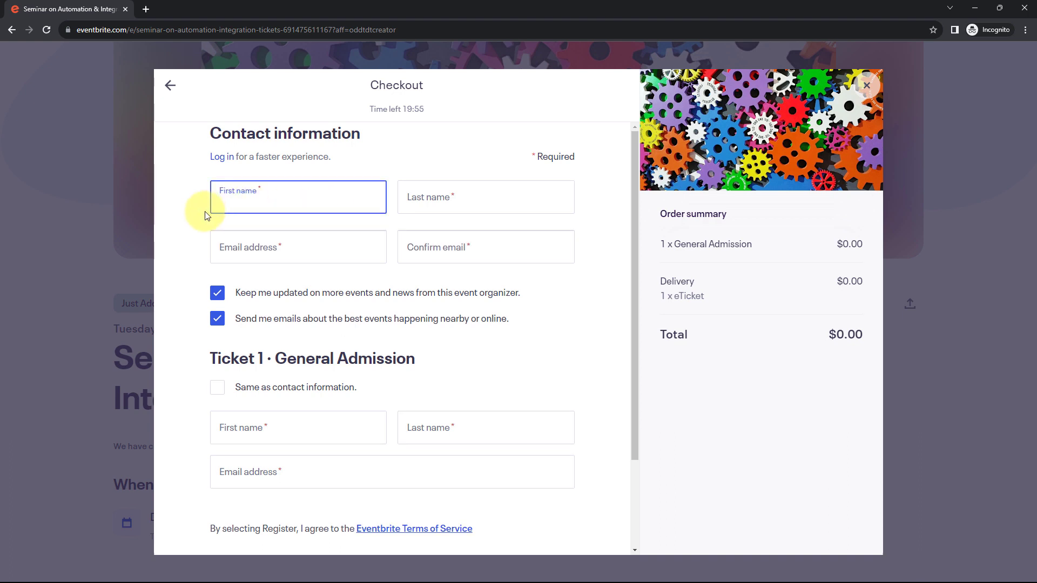
pyautogui.write('Test')
pyautogui.press('Tab')
pyautogui.write('US')
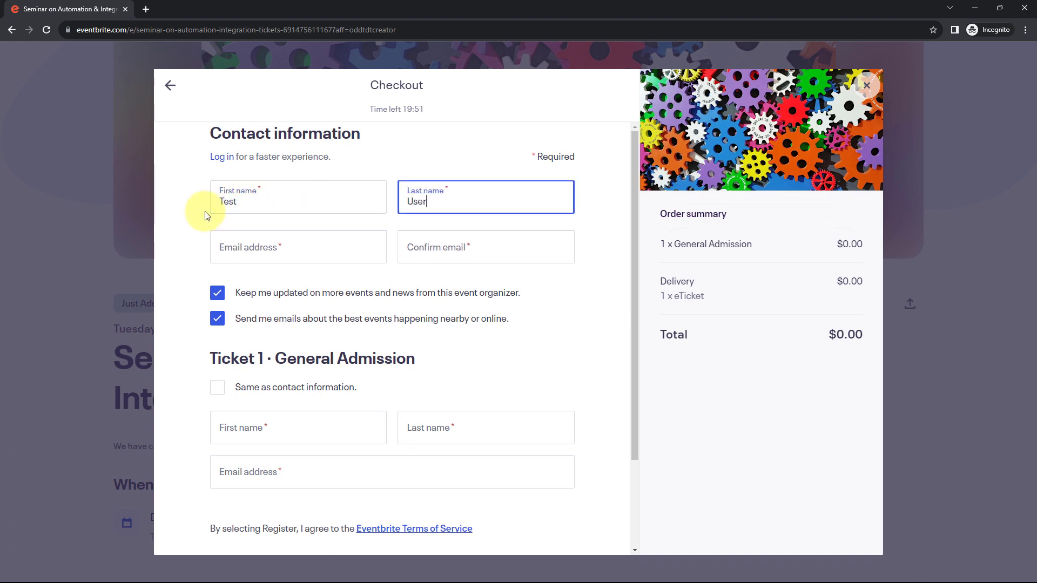
pyautogui.press('Tab')
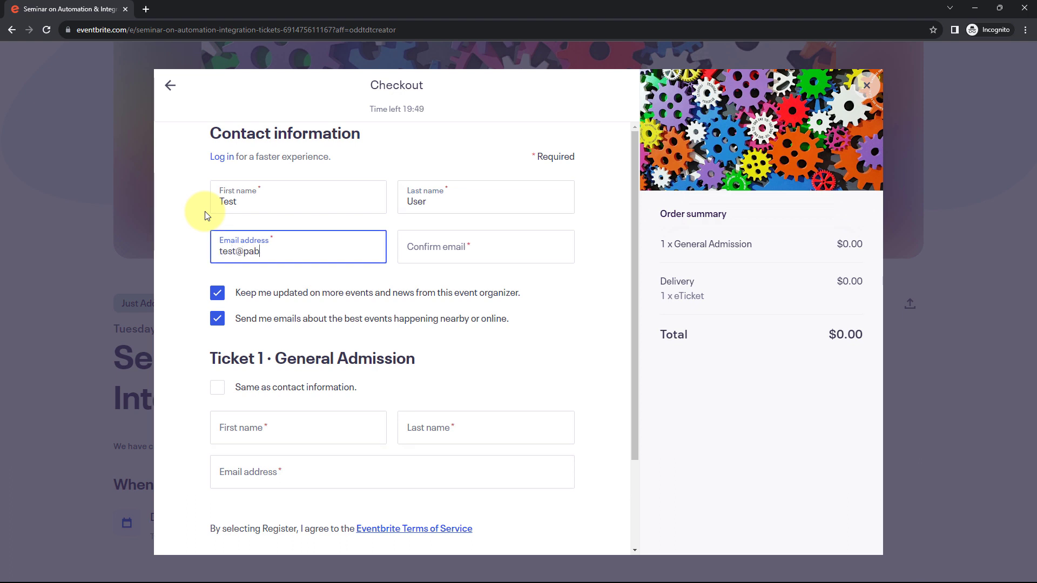
pyautogui.press('Tab')
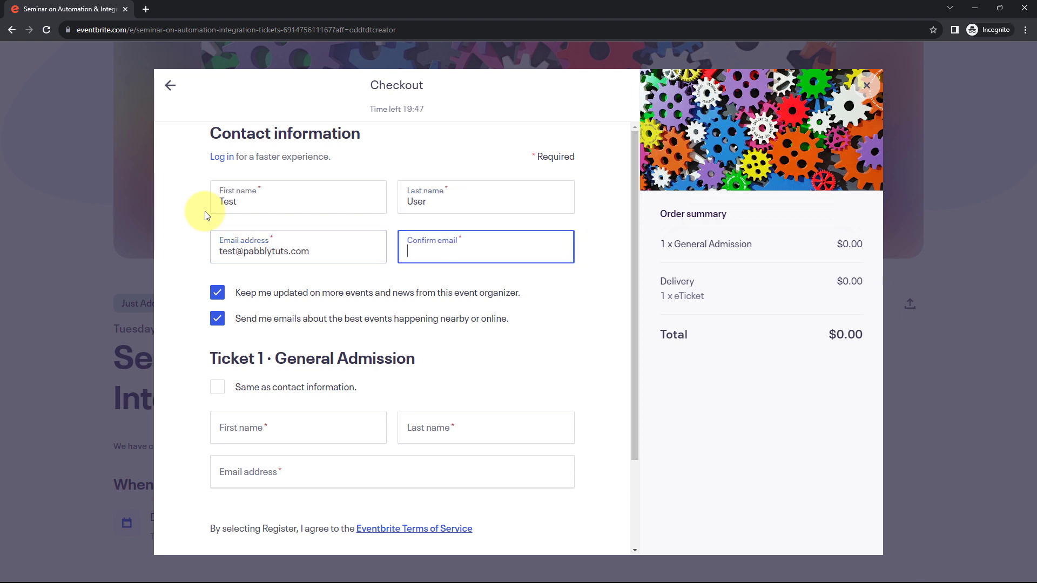
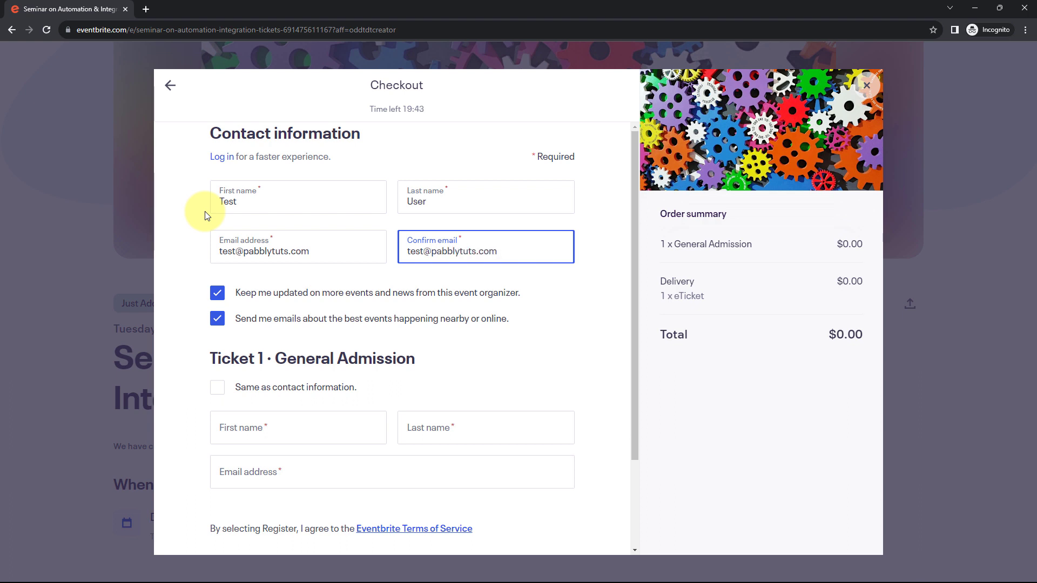
pyautogui.scroll(-2, 205, 216)
pyautogui.click(217, 274)
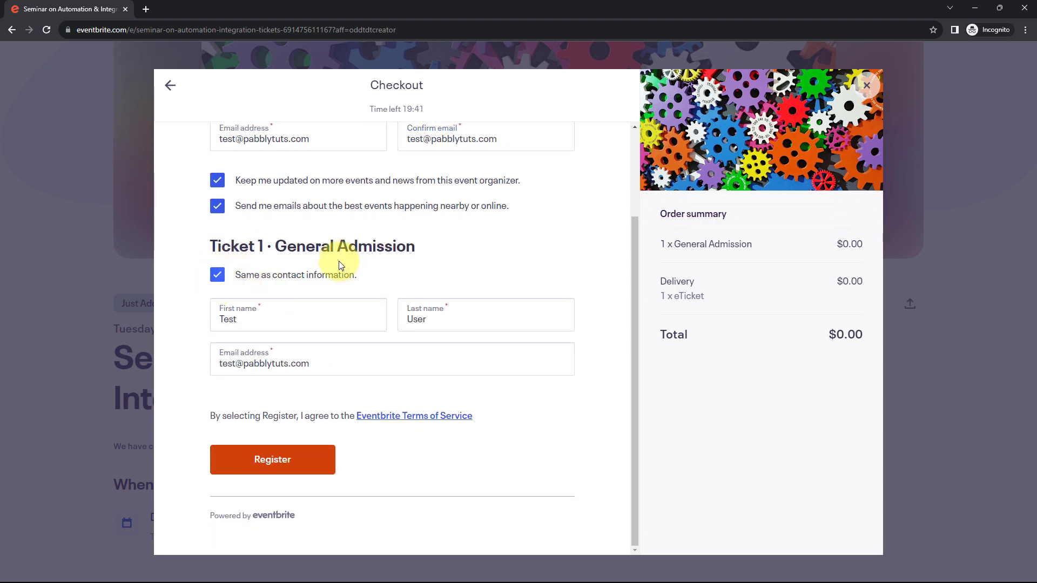
pyautogui.click(275, 467)
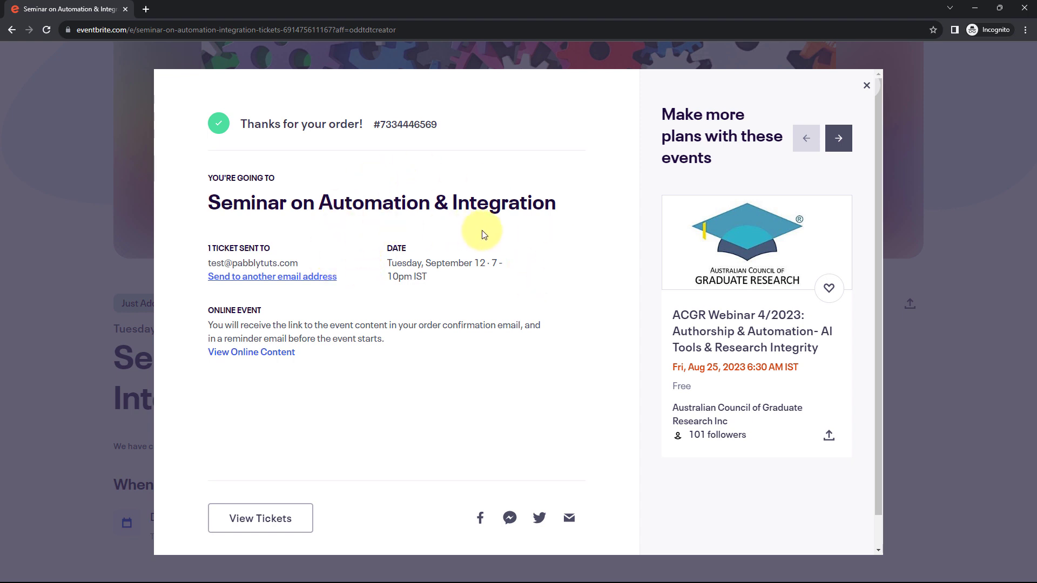
pyautogui.click(975, 7)
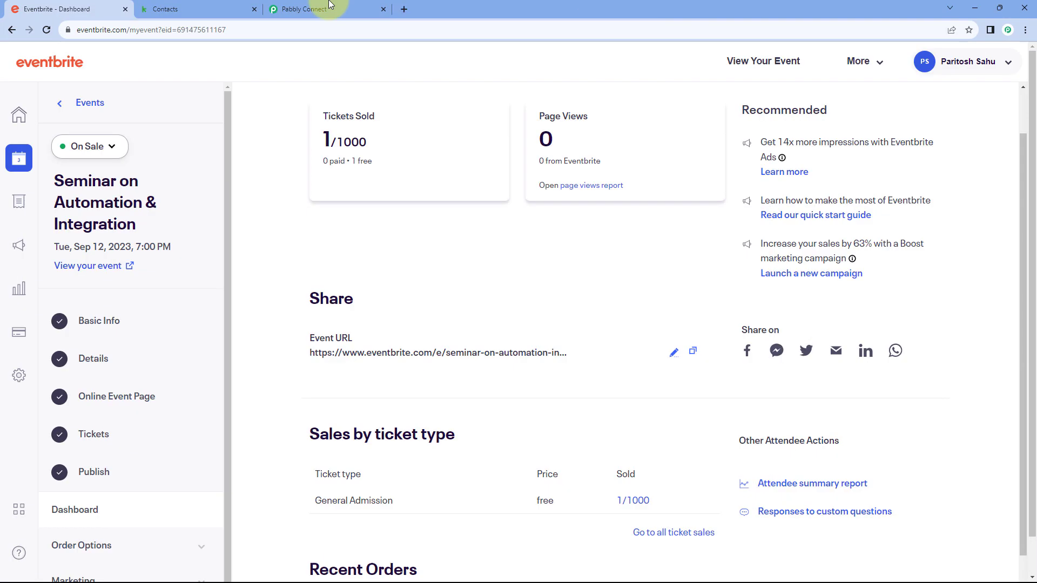
# Reload Keap's contacts, open the new test registrant's contact, then return to the Pabbly workflow
pyautogui.click(199, 9)
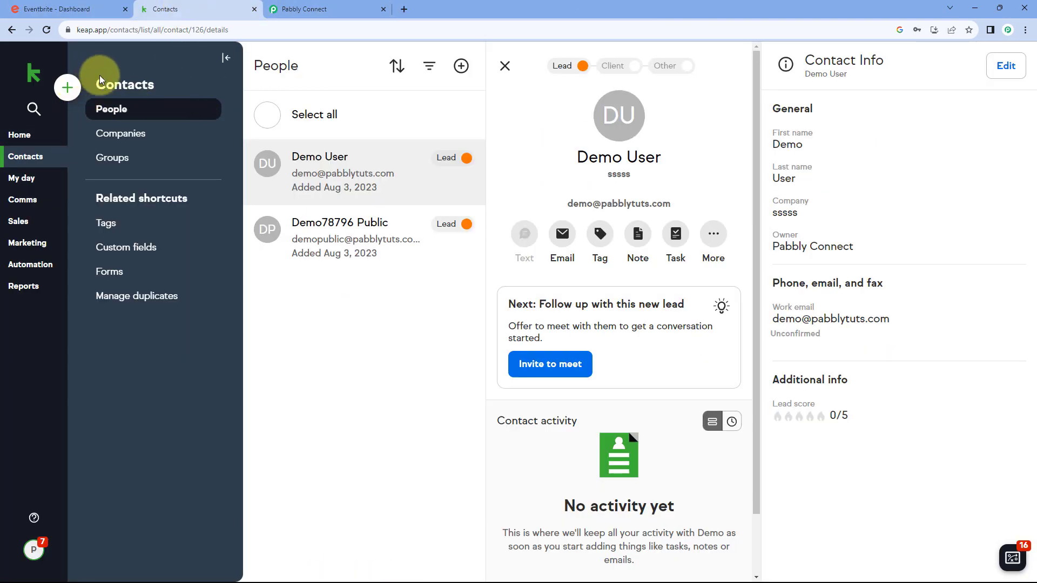
pyautogui.click(39, 160)
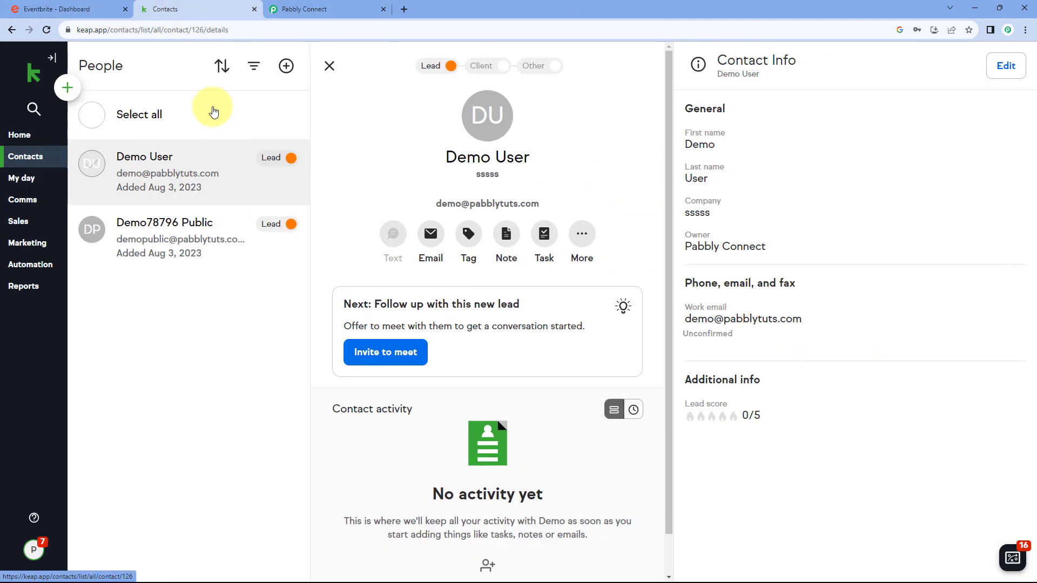
pyautogui.click(47, 29)
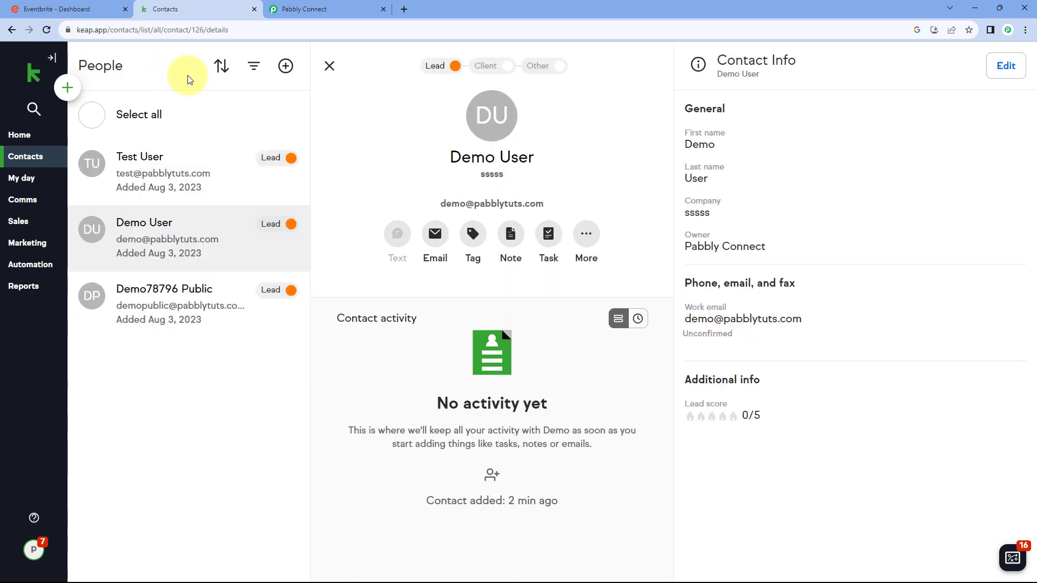
pyautogui.click(173, 173)
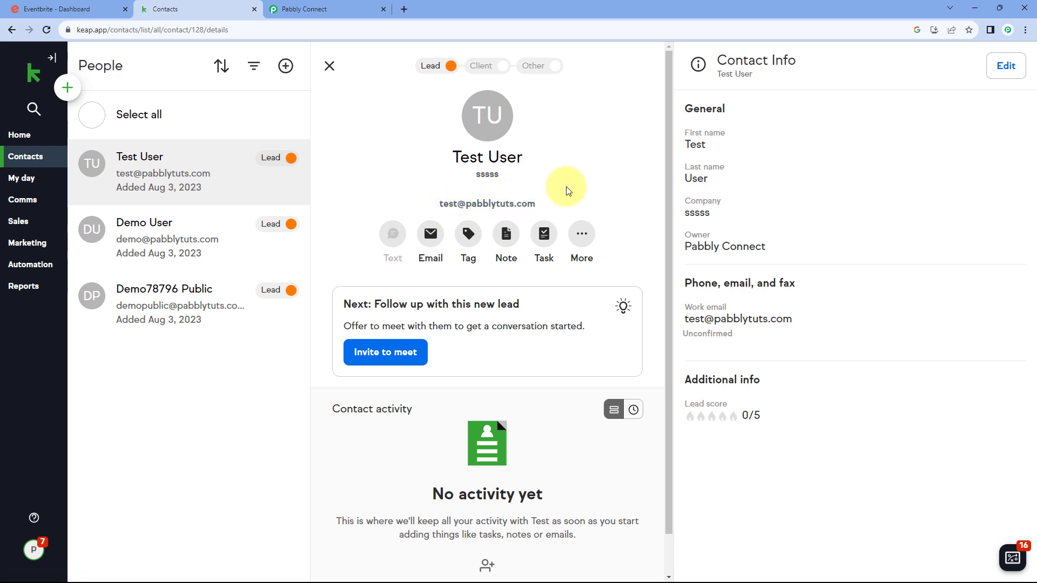
pyautogui.click(346, 9)
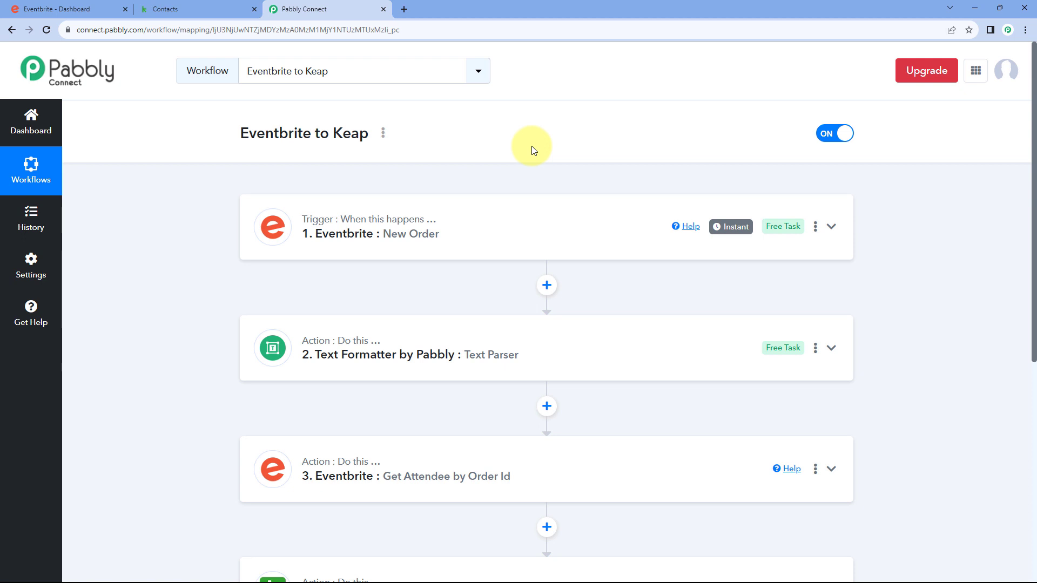
pyautogui.scroll(-2, 538, 160)
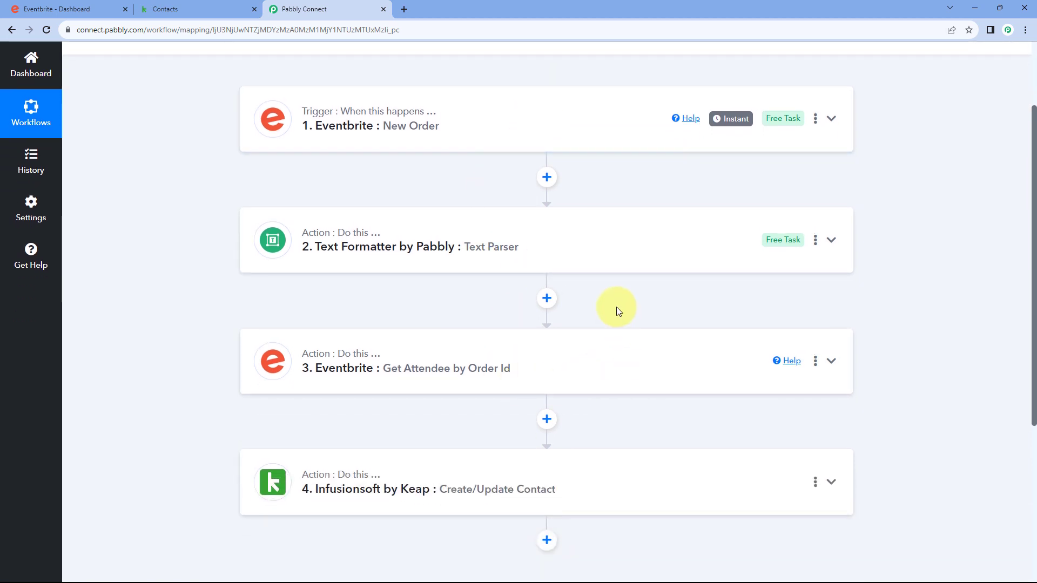
pyautogui.scroll(2, 510, 192)
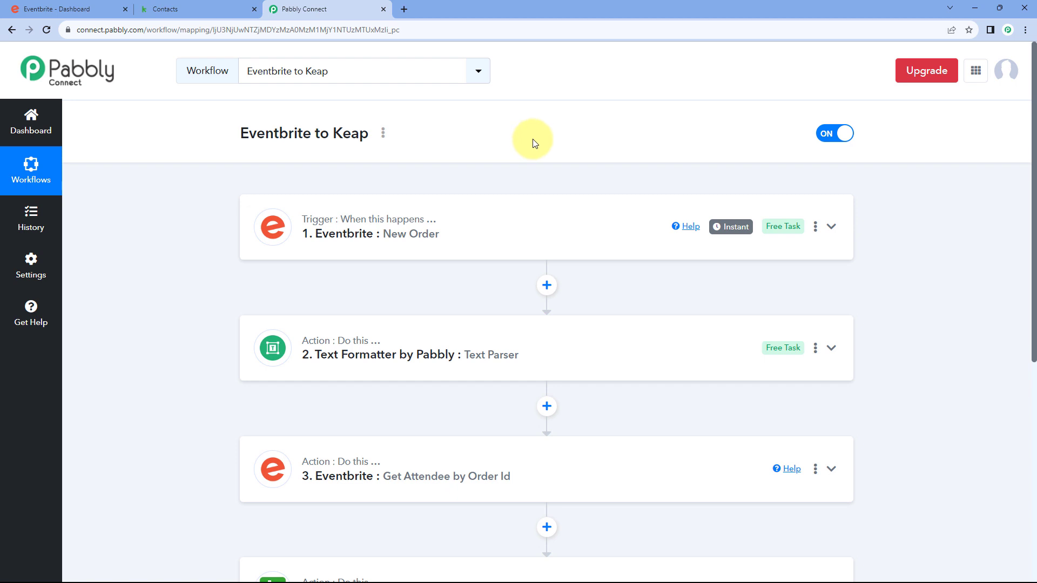